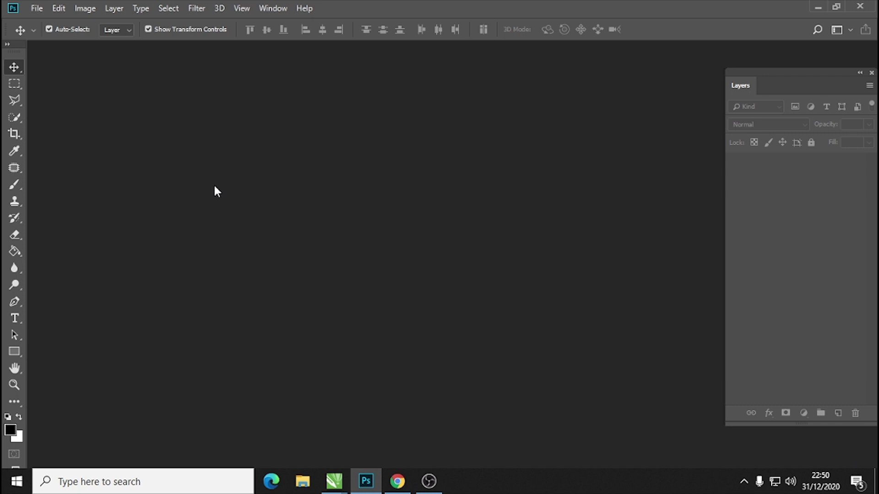
# - In Chrome, search Google Images for 'terompet tahun baru'
pyautogui.click(405, 482)
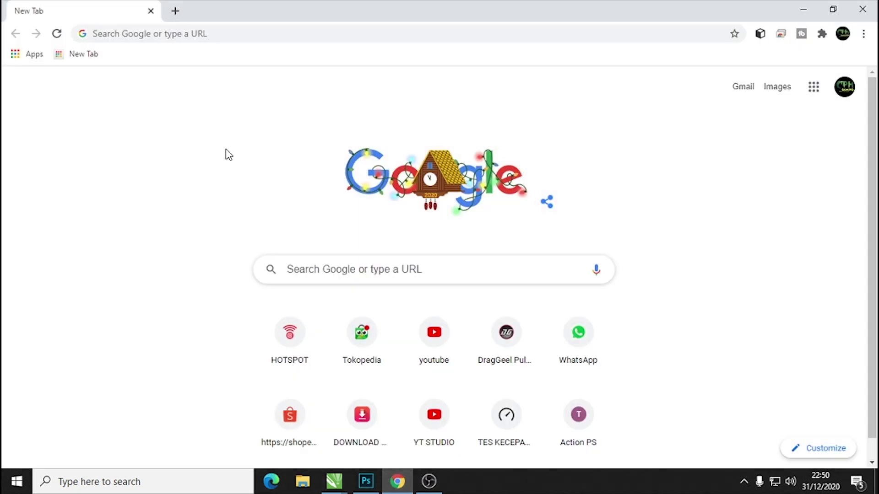
pyautogui.click(180, 35)
pyautogui.write('terompet')
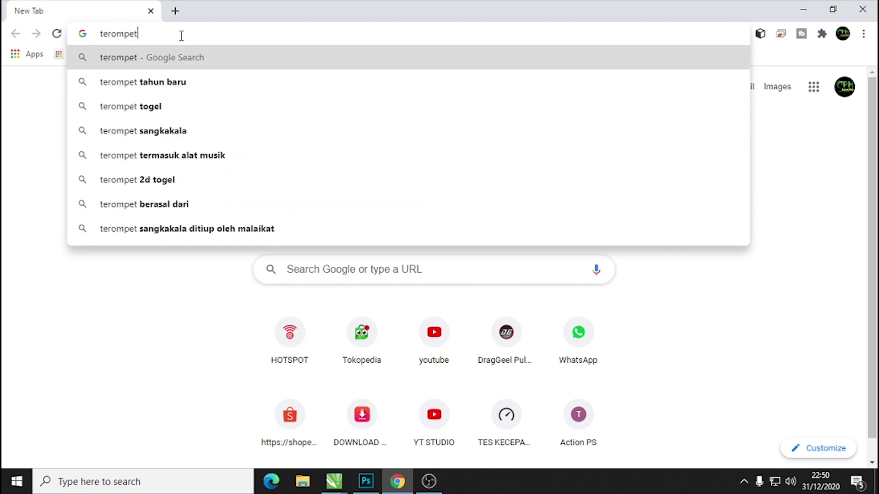
pyautogui.click(169, 82)
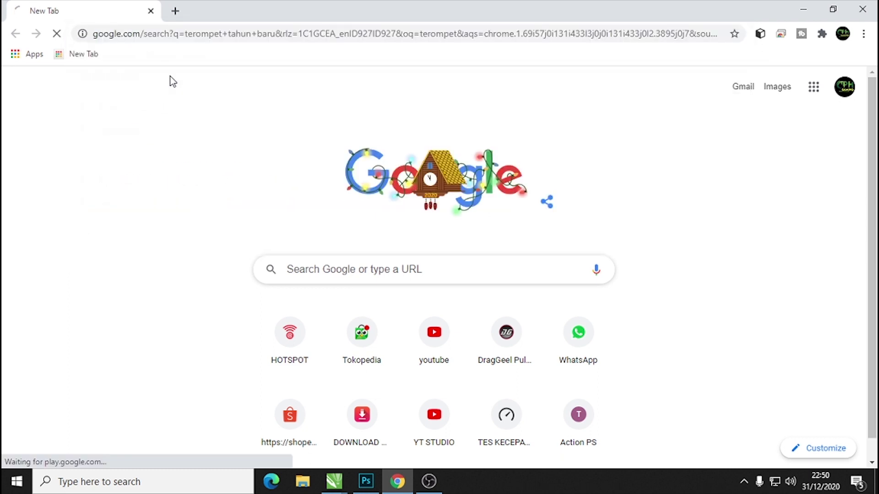
pyautogui.click(204, 142)
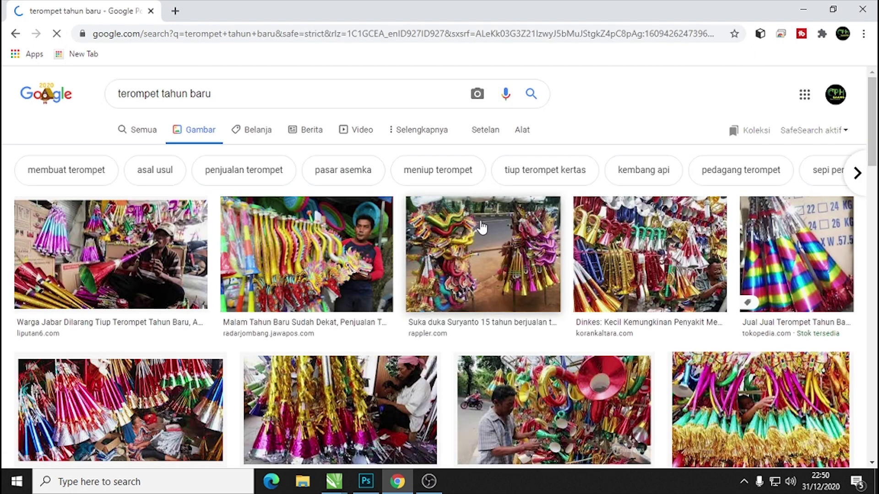
# - Scroll through the New Year trumpet image results
pyautogui.scroll(-8, 483, 234)
pyautogui.scroll(-1, 483, 235)
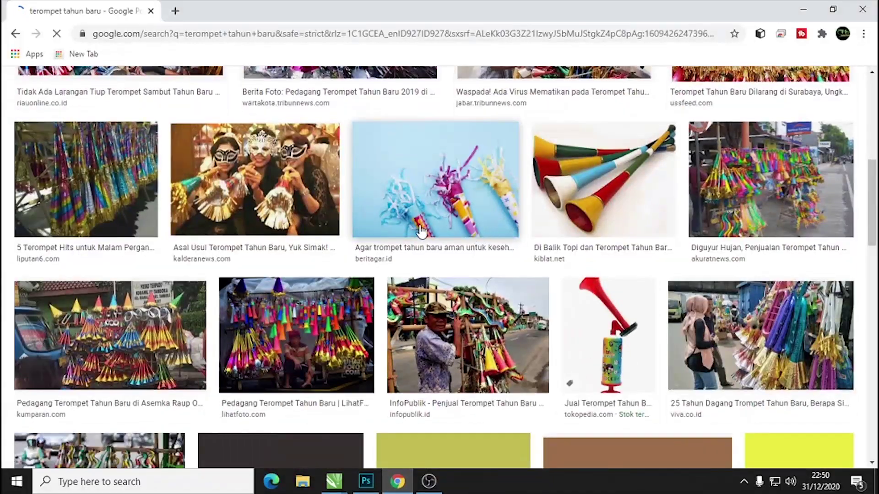
pyautogui.scroll(-4, 419, 229)
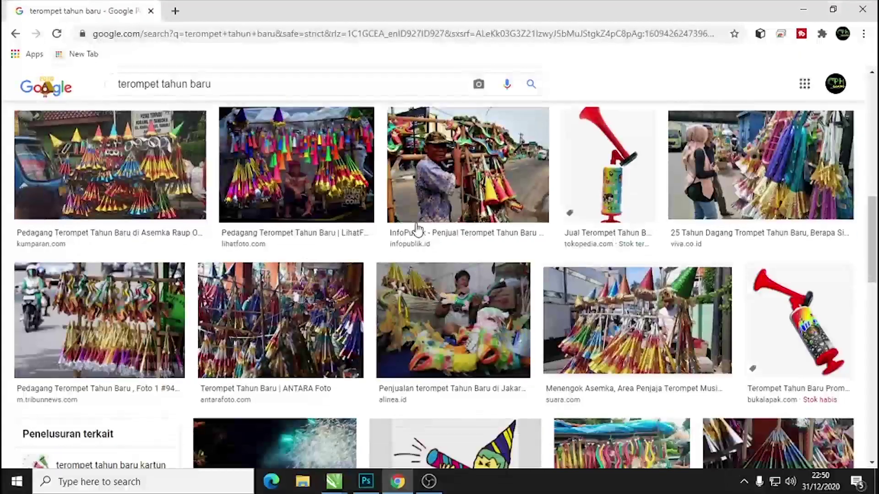
pyautogui.scroll(-2, 417, 227)
pyautogui.scroll(-5, 415, 221)
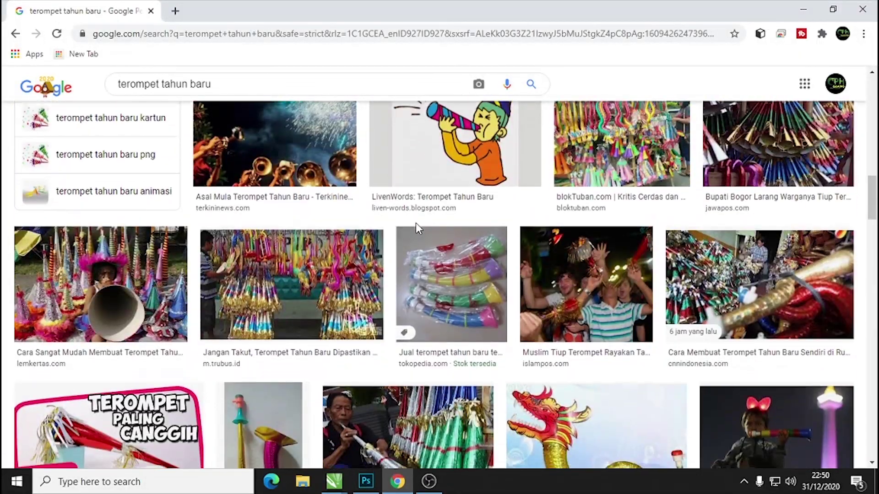
pyautogui.scroll(-4, 416, 223)
pyautogui.scroll(-5, 415, 222)
pyautogui.scroll(-2, 417, 227)
pyautogui.scroll(-3, 417, 230)
pyautogui.scroll(-4, 418, 229)
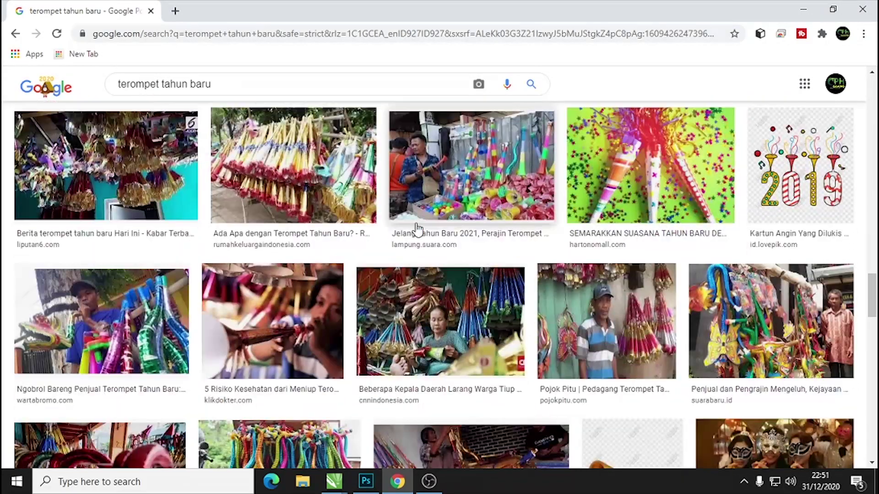
pyautogui.scroll(-3, 418, 229)
pyautogui.scroll(-5, 417, 229)
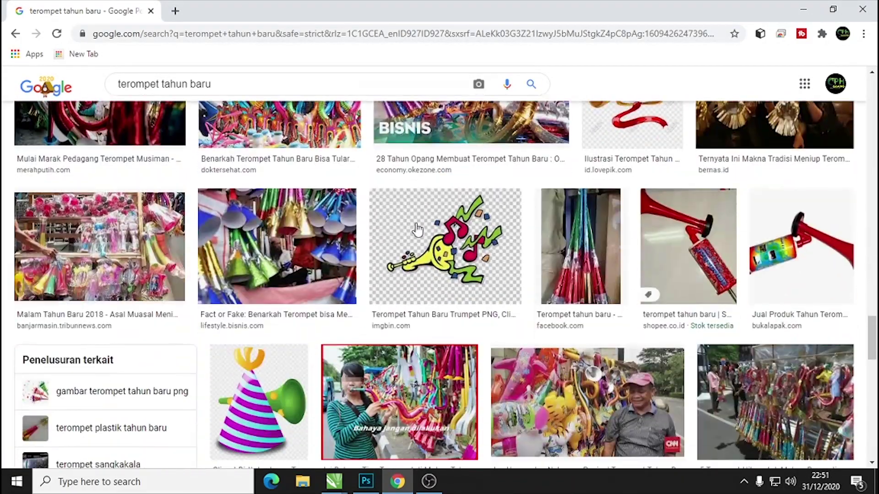
pyautogui.scroll(-4, 417, 229)
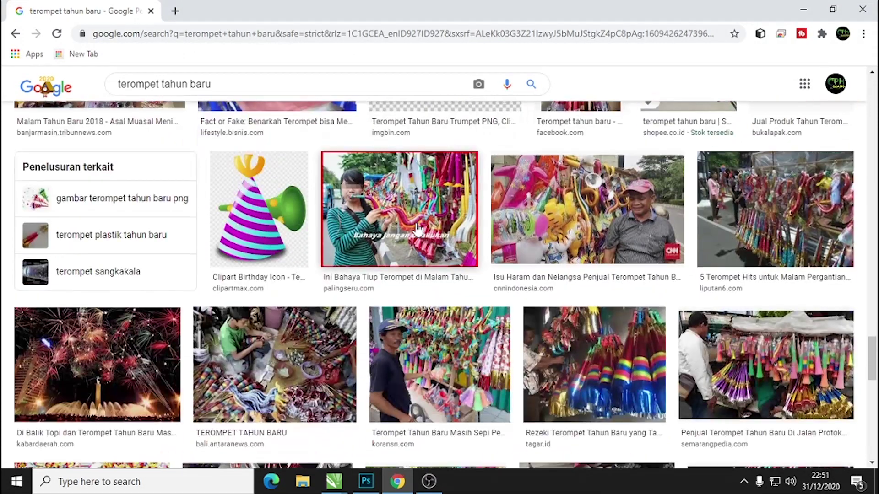
pyautogui.scroll(-7, 418, 229)
pyautogui.scroll(5, 399, 220)
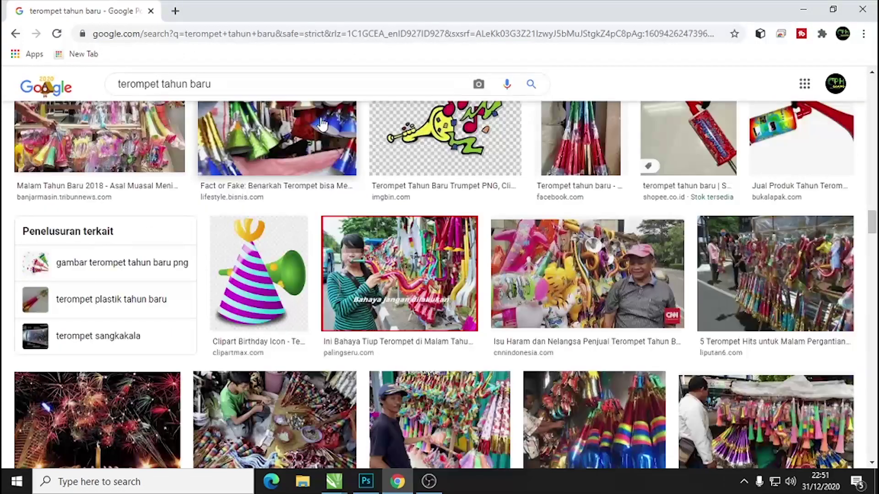
# - Refine the search to 'terompet tahun baru png'
pyautogui.click(257, 88)
pyautogui.write('png')
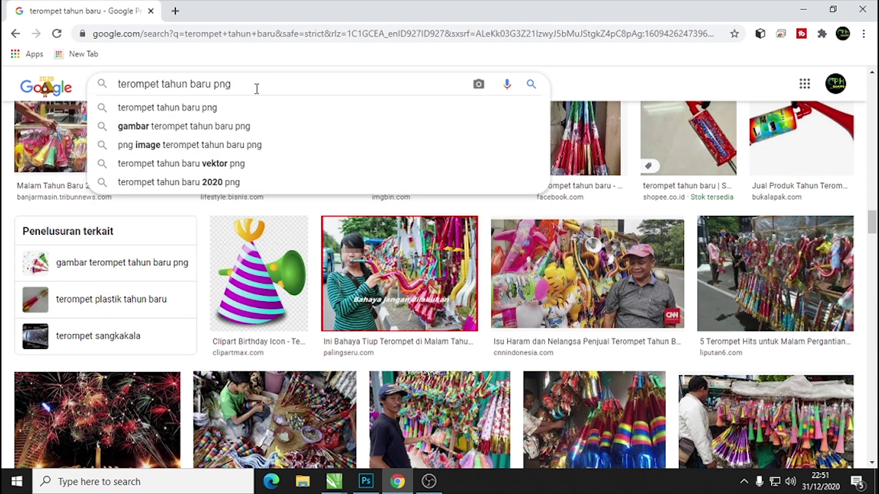
pyautogui.press('Return')
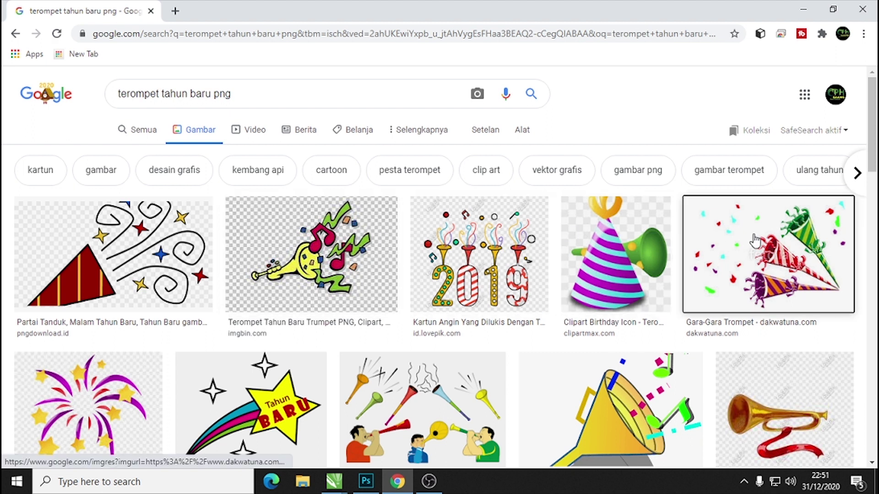
# - Copy the Gara-Gara Trompet party-popper image and return to Photoshop
pyautogui.click(710, 238)
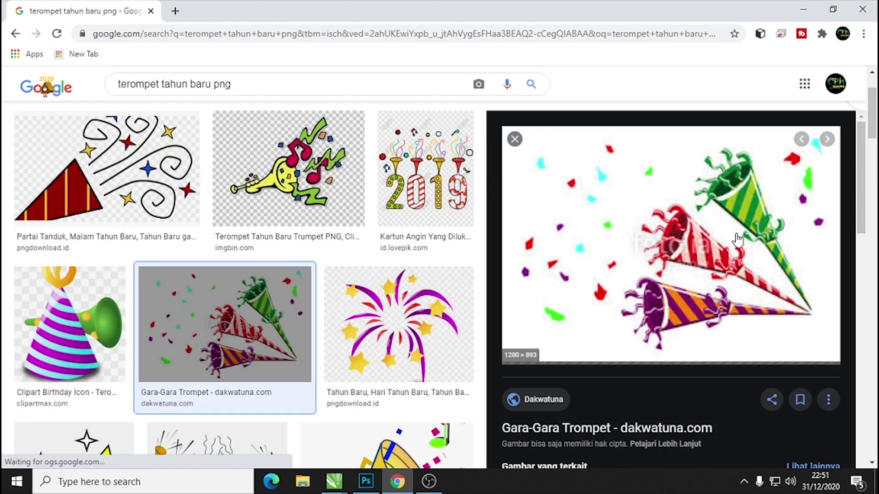
pyautogui.rightClick(713, 221)
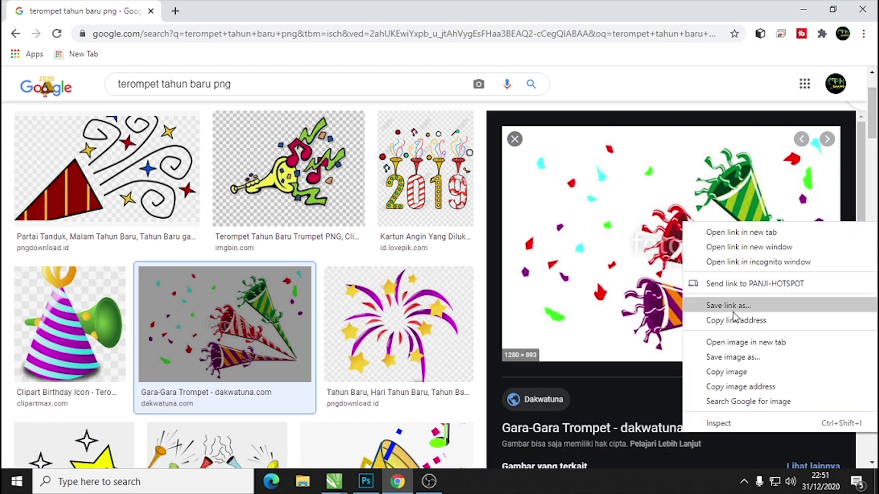
pyautogui.click(743, 372)
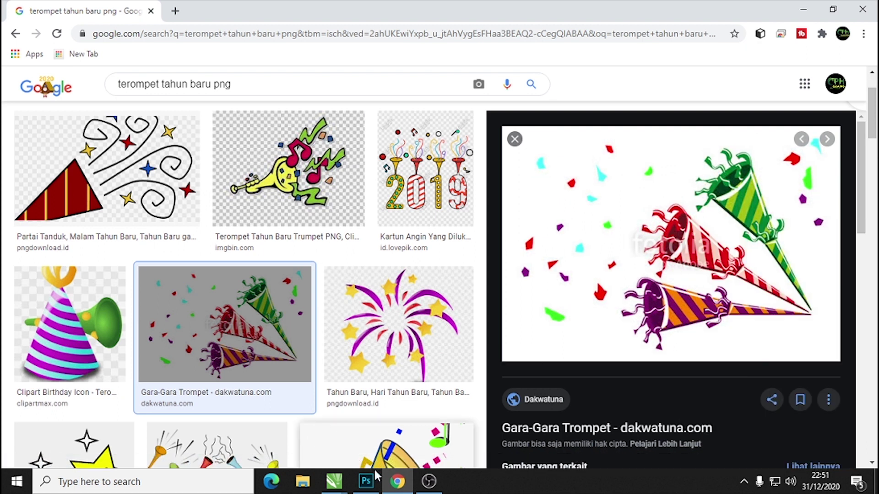
pyautogui.click(367, 481)
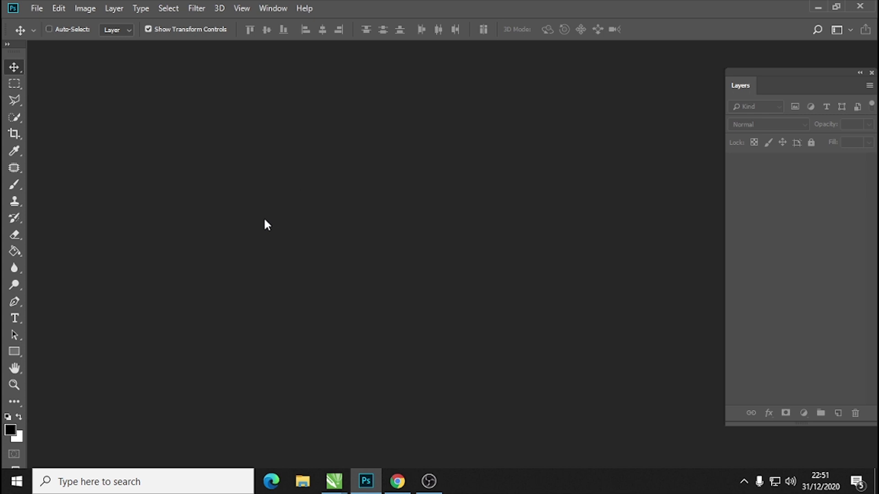
# - Create a blank white 1360×768 document at resolution 30, then return to the browser
pyautogui.hotkey('ctrl', 'n')
pyautogui.click(548, 107)
pyautogui.hotkey('ctrl', 'n')
pyautogui.doubleClick(385, 182)
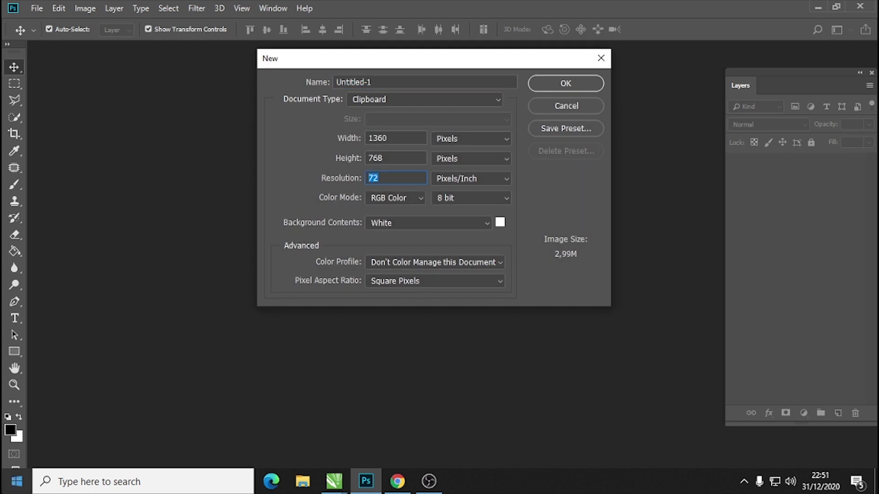
pyautogui.press('Return')
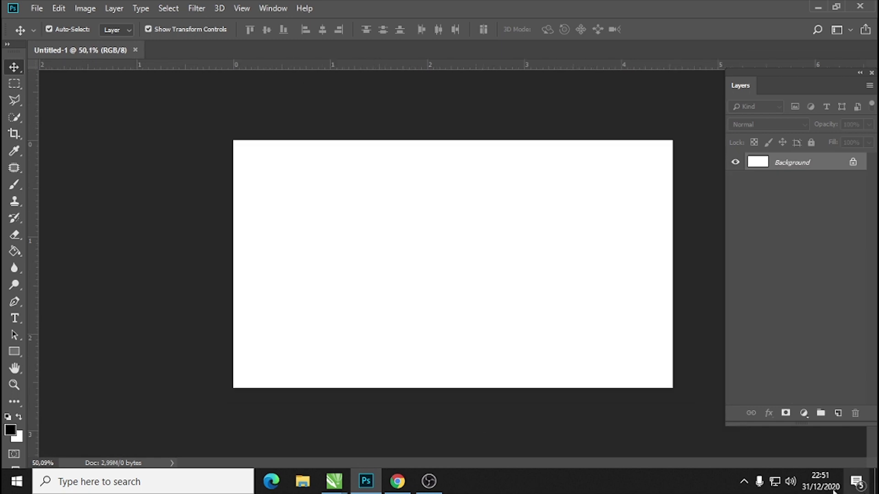
pyautogui.click(397, 481)
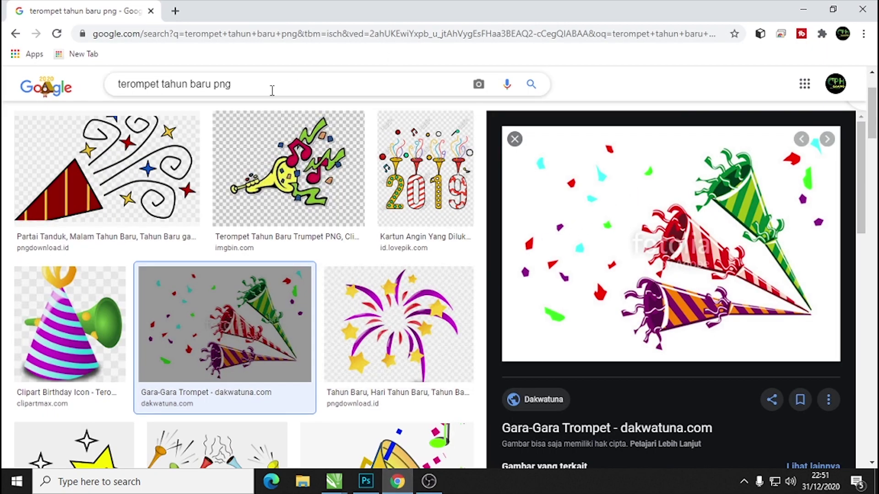
# - Copy the party-popper preview and paste it onto the white canvas as Layer 1
pyautogui.rightClick(677, 227)
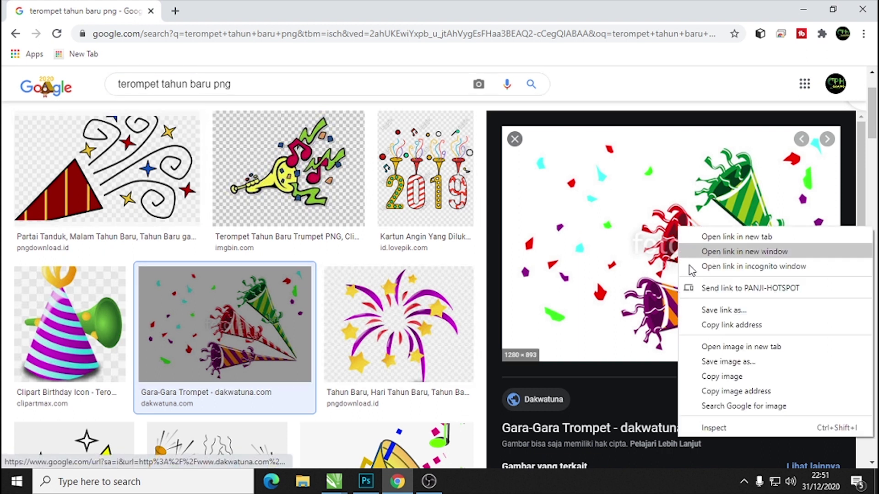
pyautogui.click(723, 378)
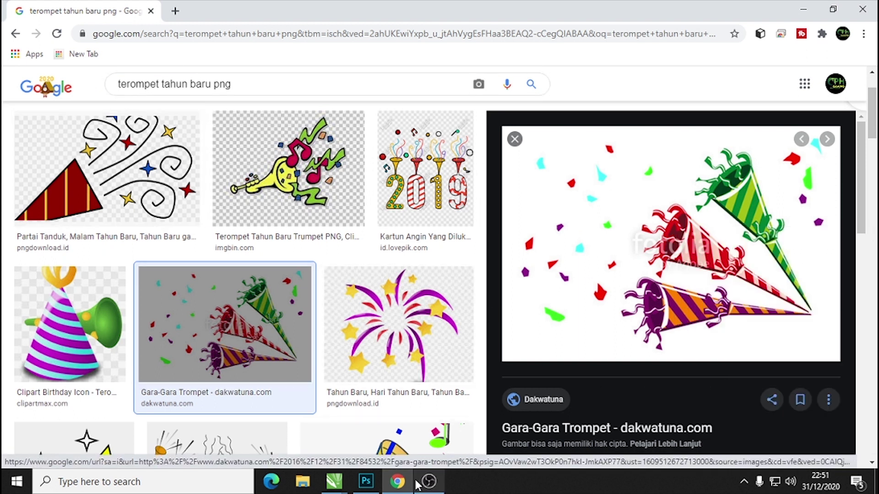
pyautogui.click(366, 481)
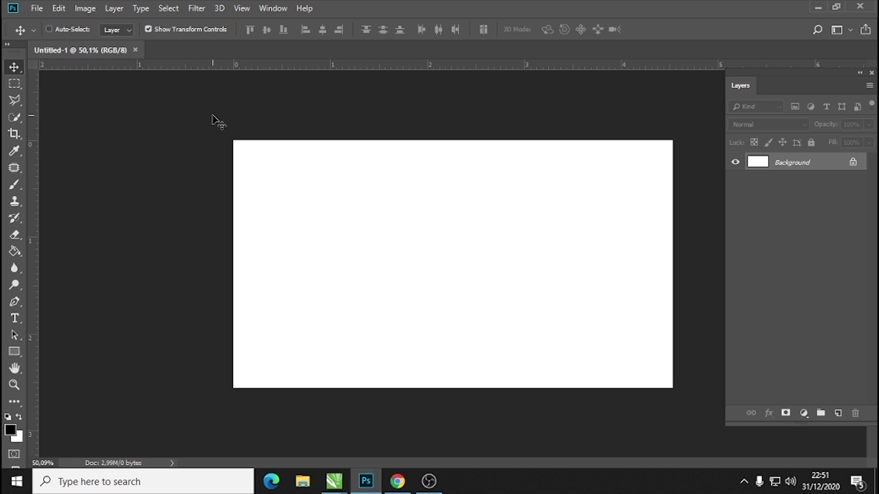
pyautogui.hotkey('ctrl', 'b')
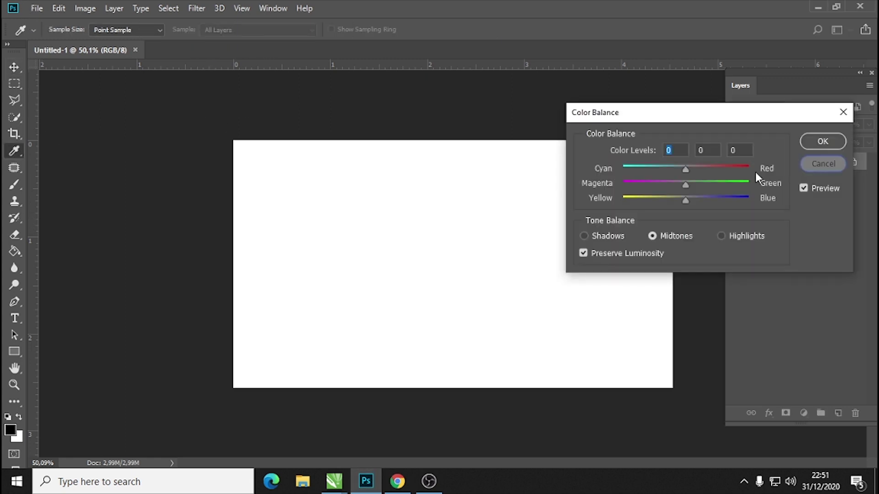
pyautogui.press('Escape')
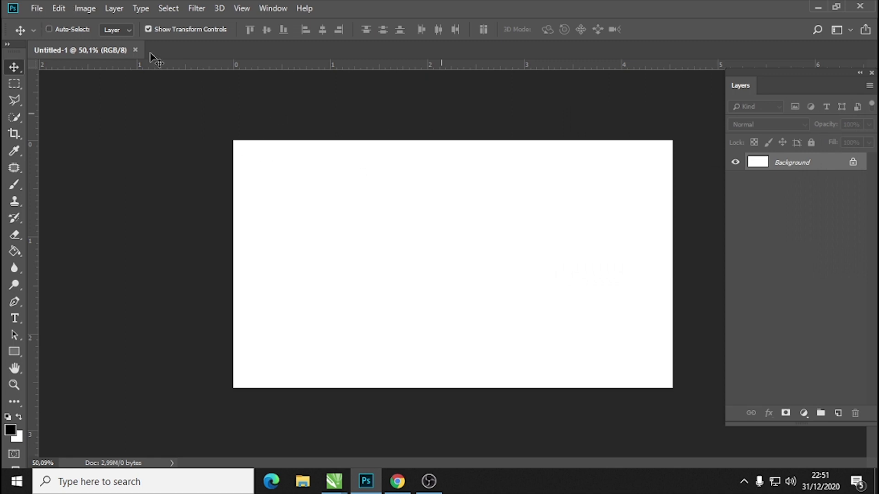
pyautogui.hotkey('ctrl', 'v')
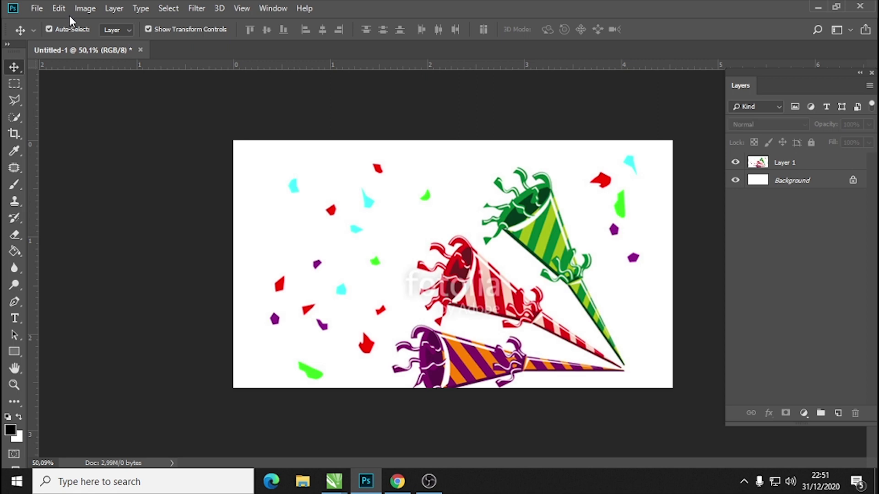
# - Shrink the party-popper layer to about 78% and move it toward the lower right
pyautogui.click(488, 229)
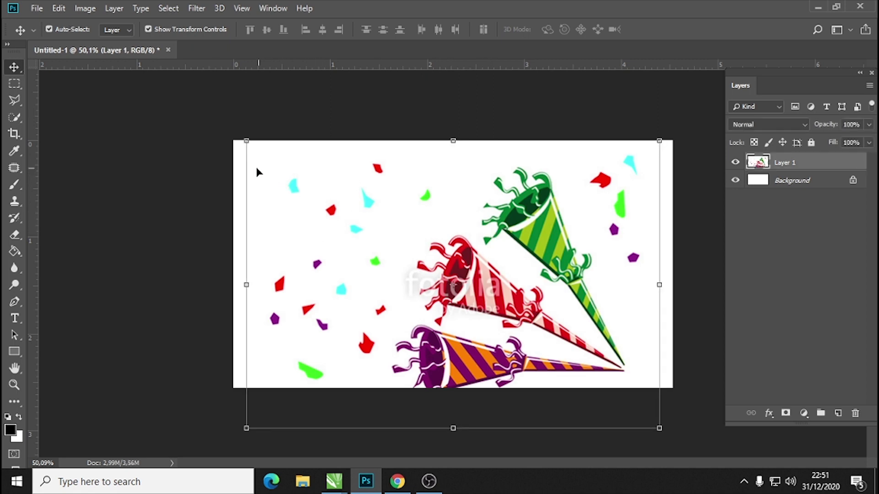
pyautogui.moveTo(247, 140); pyautogui.dragTo(339, 206)
pyautogui.click(588, 29)
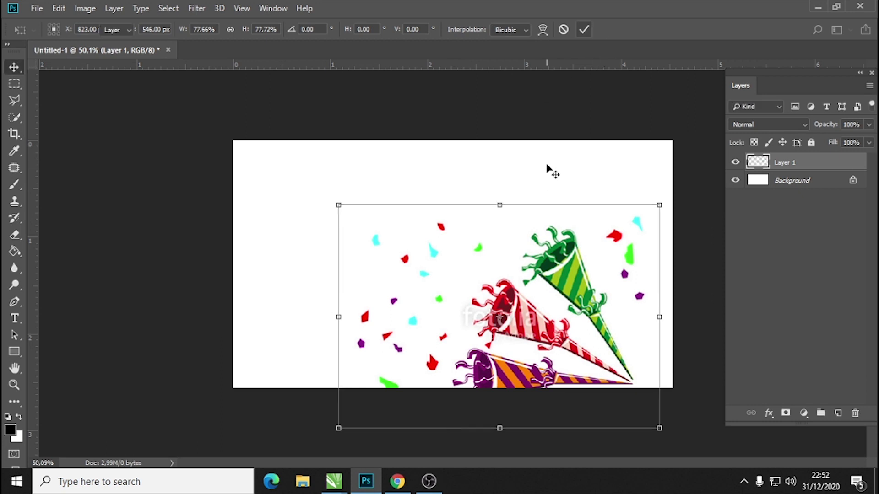
pyautogui.moveTo(536, 260)
pyautogui.mouseDown()
pyautogui.moveTo(627, 270)
pyautogui.moveTo(541, 247)
pyautogui.mouseUp()
# - View the canvas at 100%, then go back to scrolling the Google image results
pyautogui.hotkey('ctrl', '1')
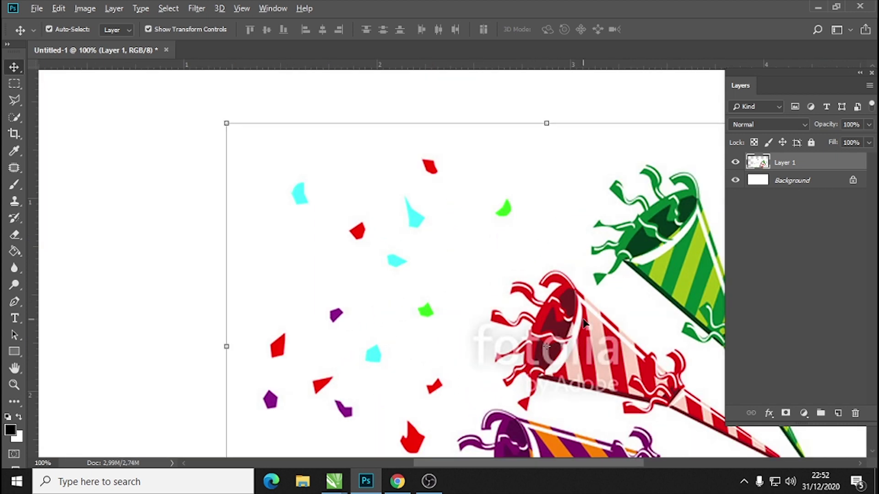
pyautogui.scroll(-2, 584, 322)
pyautogui.scroll(-2, 583, 323)
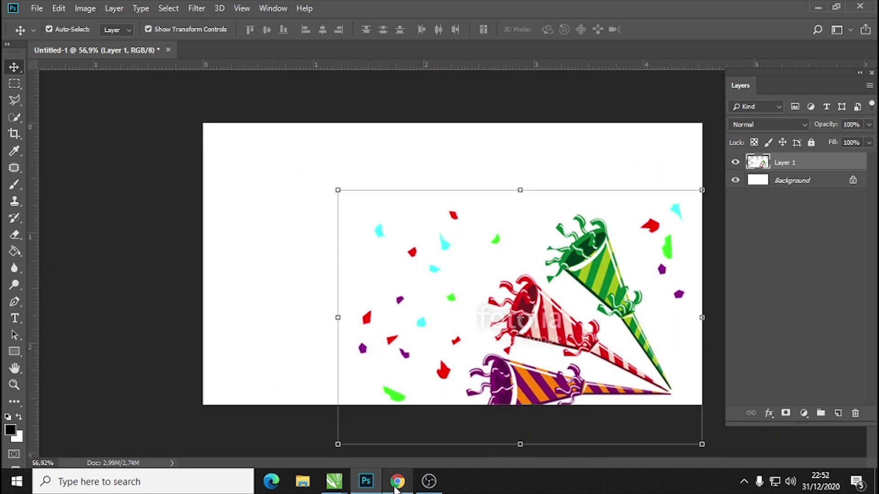
pyautogui.click(398, 482)
pyautogui.scroll(-1, 660, 312)
pyautogui.scroll(-3, 659, 311)
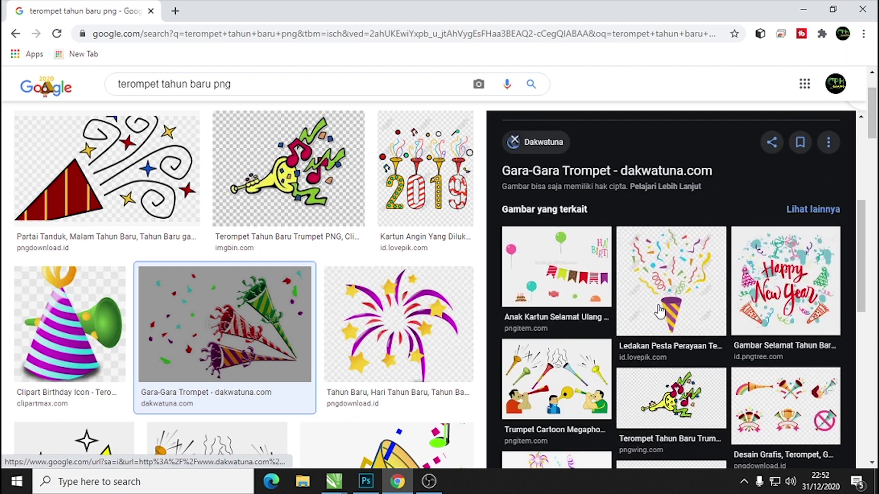
# - Preview several Happy New Year doodle images, including Pngtree and Dreamstime results
pyautogui.click(785, 284)
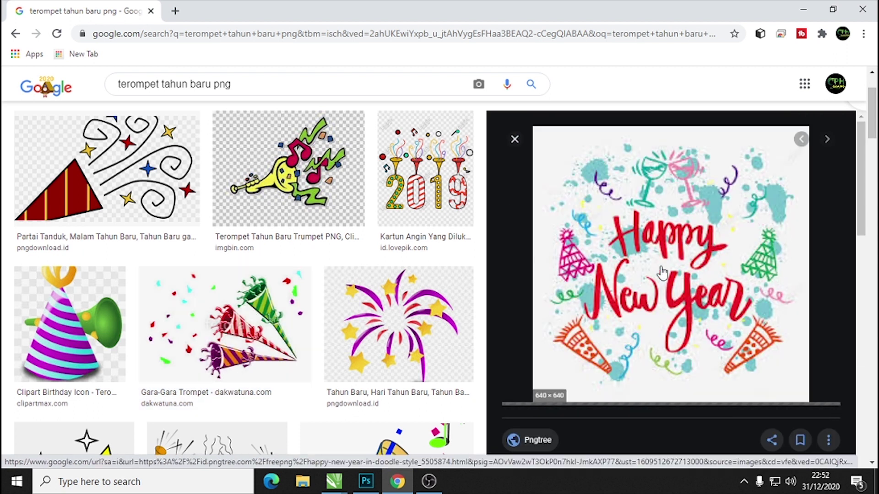
pyautogui.scroll(-5, 662, 271)
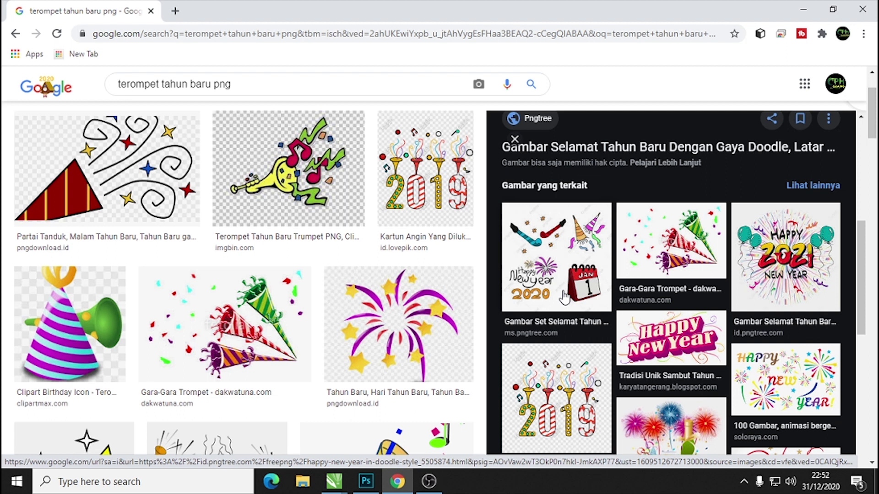
pyautogui.click(581, 276)
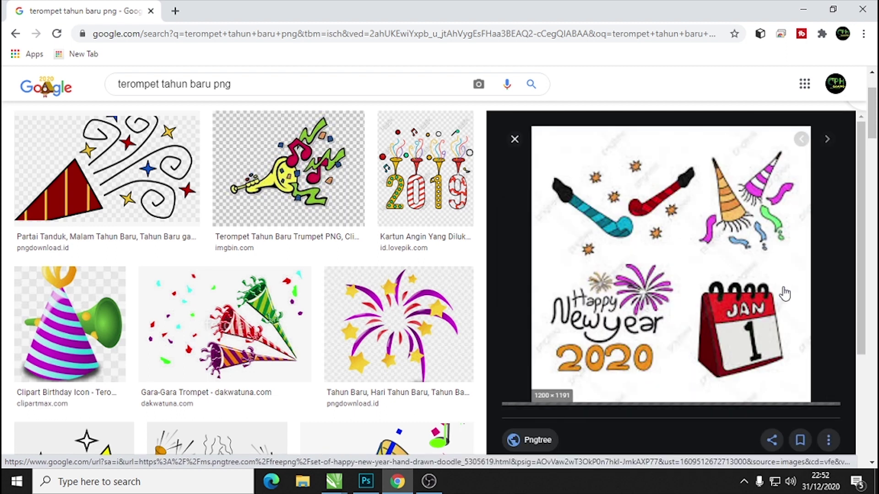
pyautogui.scroll(-5, 756, 303)
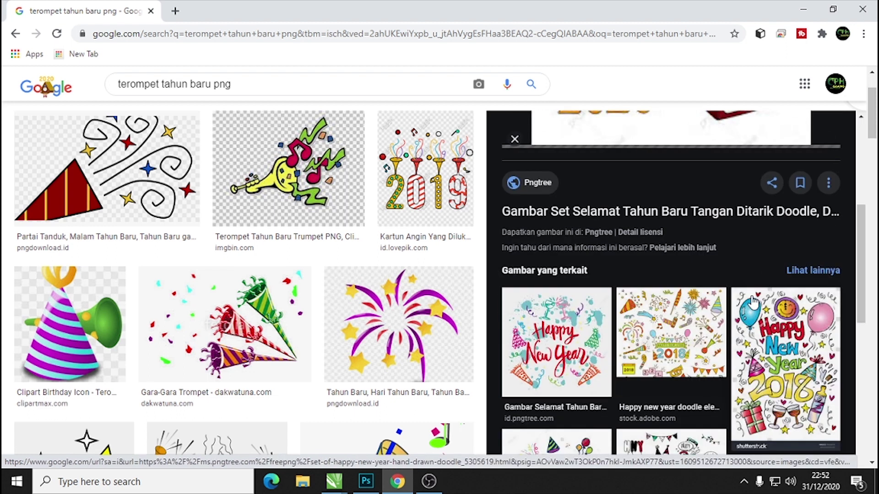
pyautogui.click(698, 337)
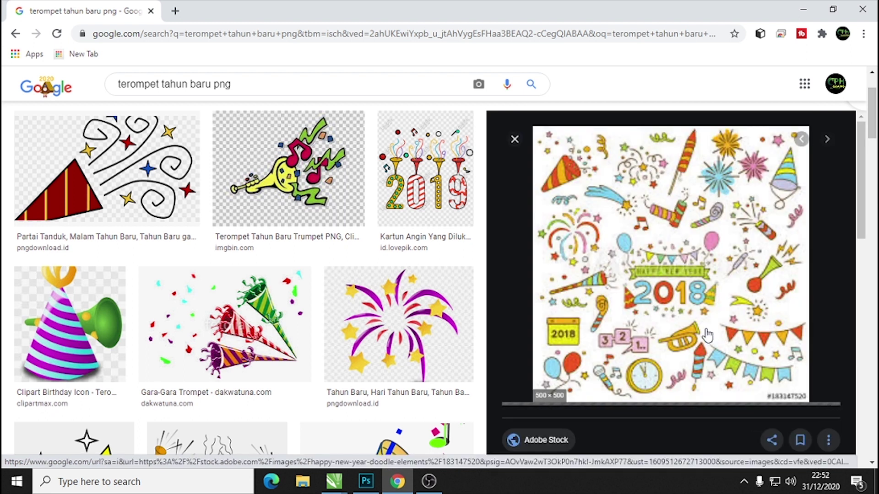
pyautogui.scroll(-5, 708, 335)
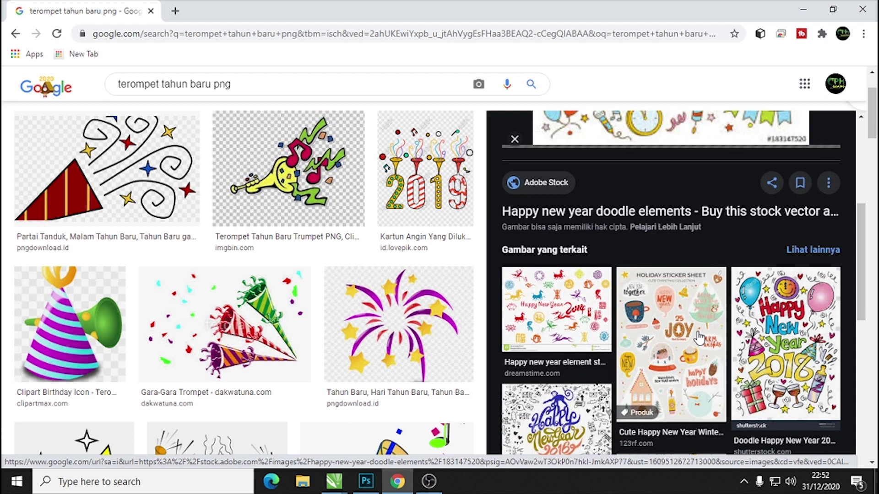
pyautogui.click(562, 253)
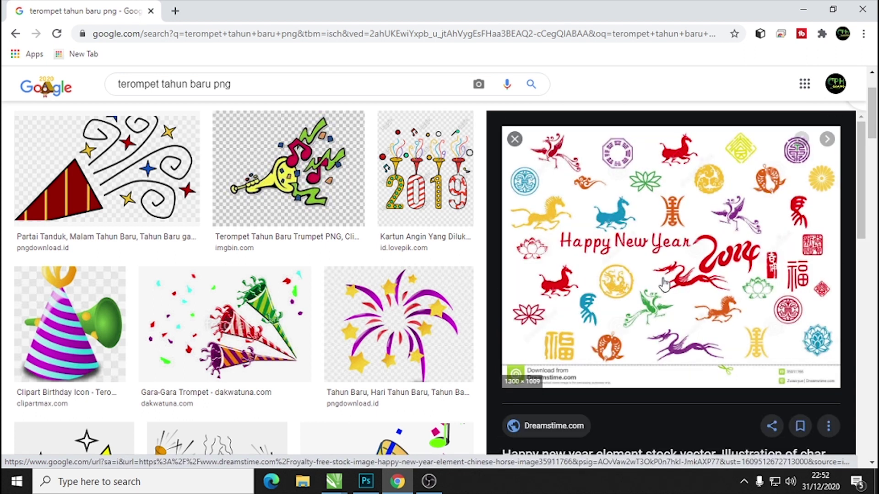
# - Copy the Nusagates transparent fireworks png and return to Photoshop
pyautogui.scroll(-5, 668, 284)
pyautogui.scroll(-1, 668, 293)
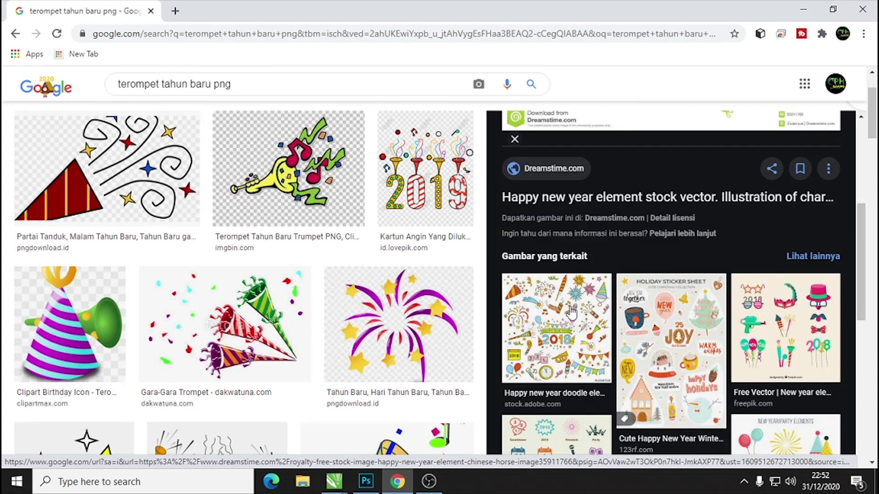
pyautogui.scroll(-1, 403, 326)
pyautogui.scroll(-5, 403, 326)
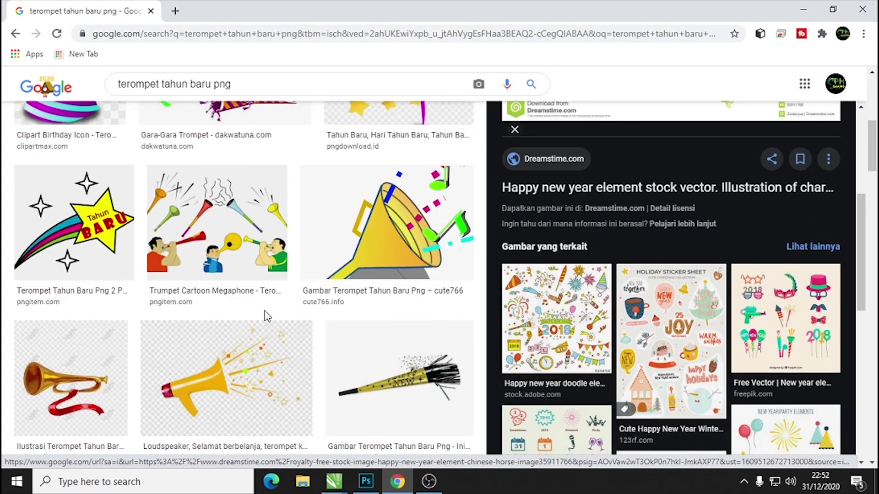
pyautogui.scroll(-6, 258, 315)
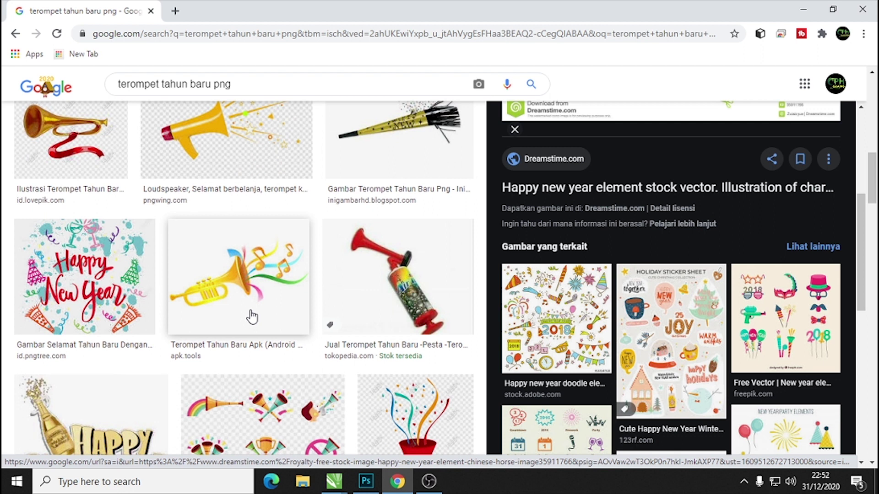
pyautogui.scroll(-4, 115, 316)
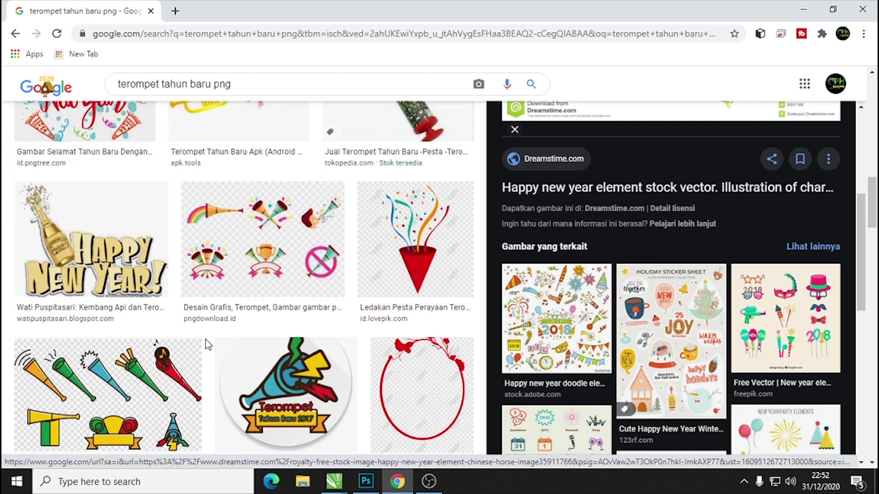
pyautogui.scroll(-5, 205, 340)
pyautogui.click(118, 321)
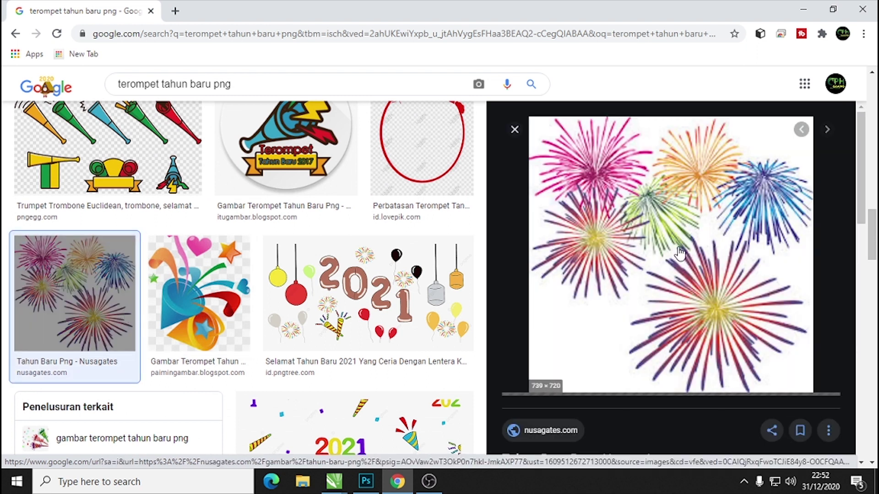
pyautogui.rightClick(680, 253)
pyautogui.click(722, 397)
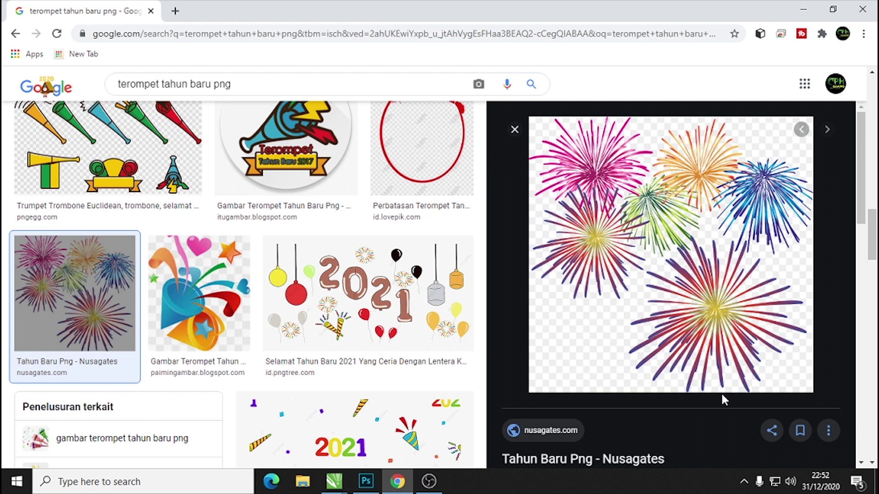
pyautogui.click(366, 481)
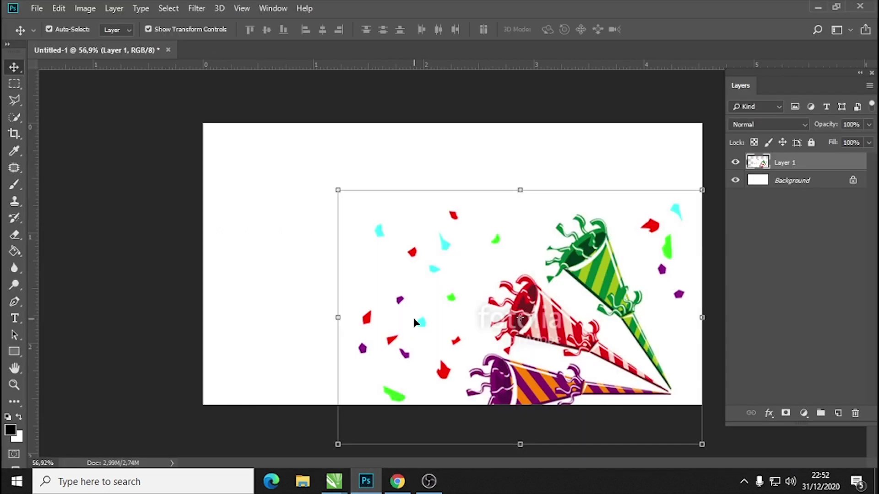
# - Replace the party-horn layer with the pasted fireworks, enlarged and moved to the right edge
pyautogui.press('Delete')
pyautogui.hotkey('ctrl', 'v')
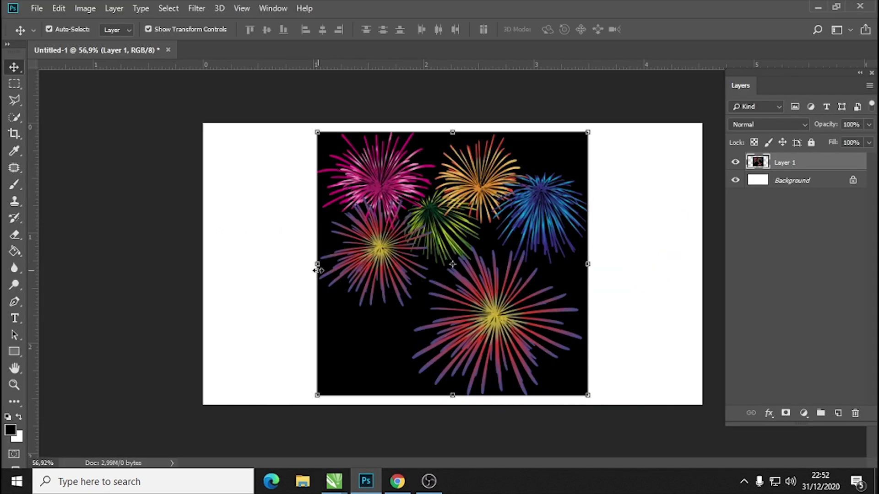
pyautogui.moveTo(466, 205); pyautogui.dragTo(580, 196)
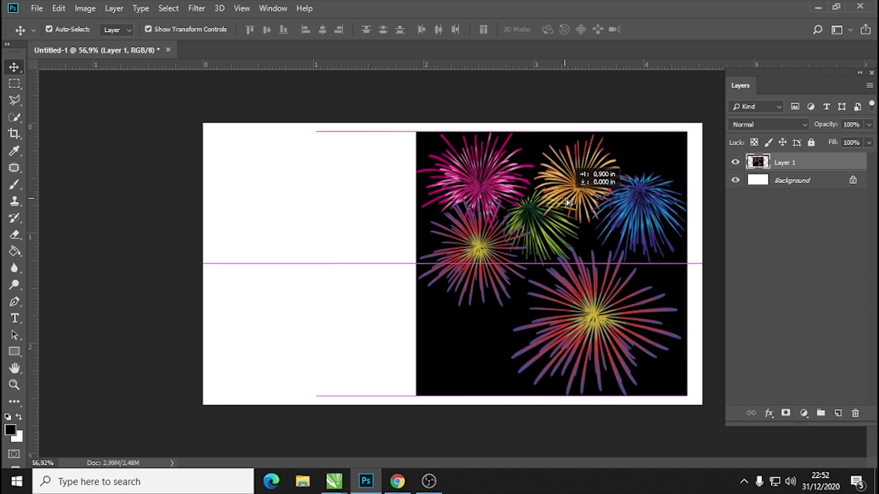
pyautogui.moveTo(431, 386); pyautogui.dragTo(393, 423)
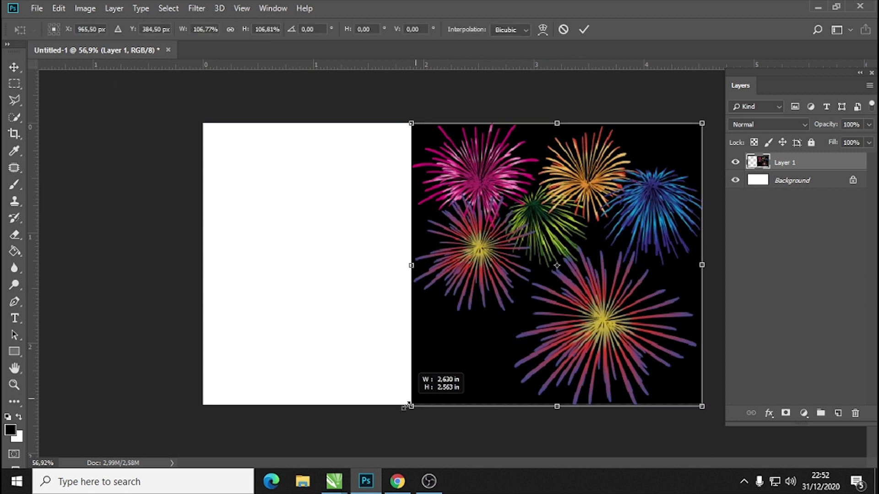
pyautogui.click(584, 30)
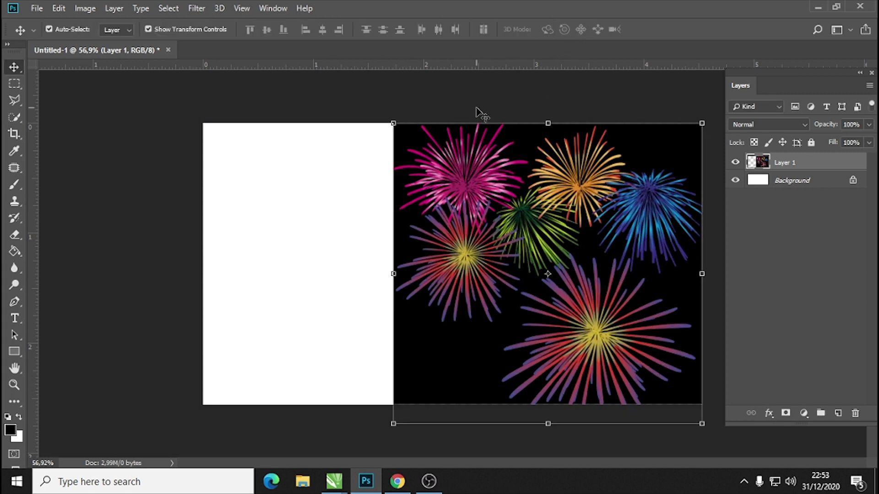
pyautogui.moveTo(477, 228); pyautogui.dragTo(488, 227)
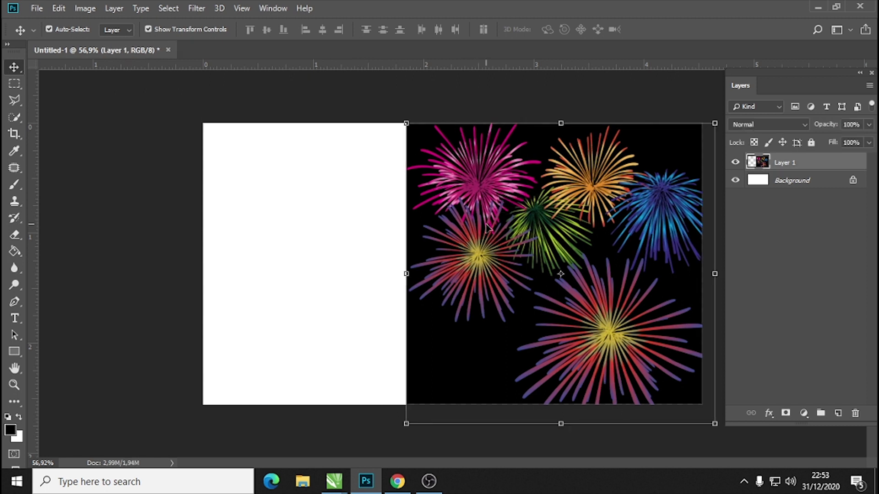
# - Fill the white Background layer with black using the Paint Bucket
pyautogui.click(764, 188)
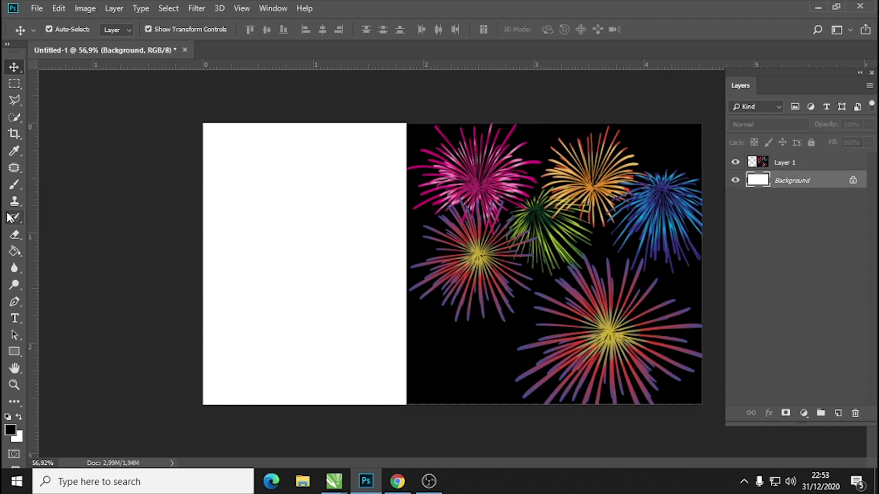
pyautogui.click(14, 251)
pyautogui.click(264, 288)
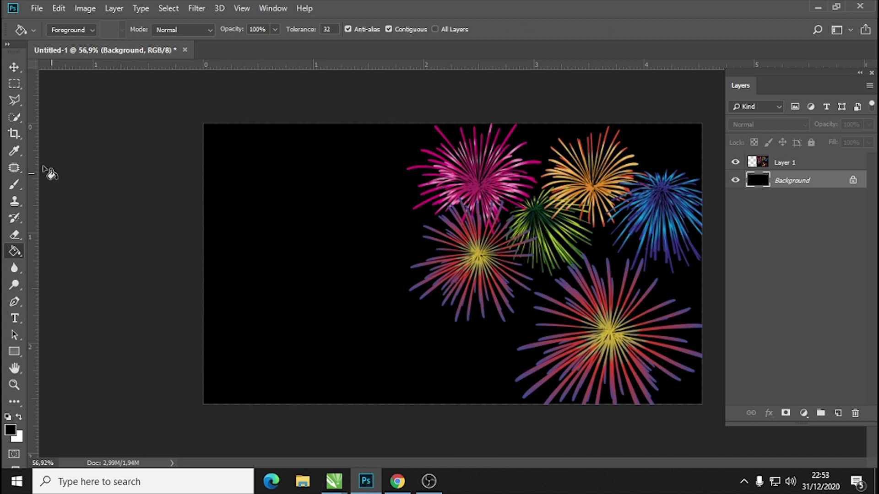
# - Shrink the fireworks layer to about 78% in the upper right of the canvas
pyautogui.click(14, 67)
pyautogui.click(589, 194)
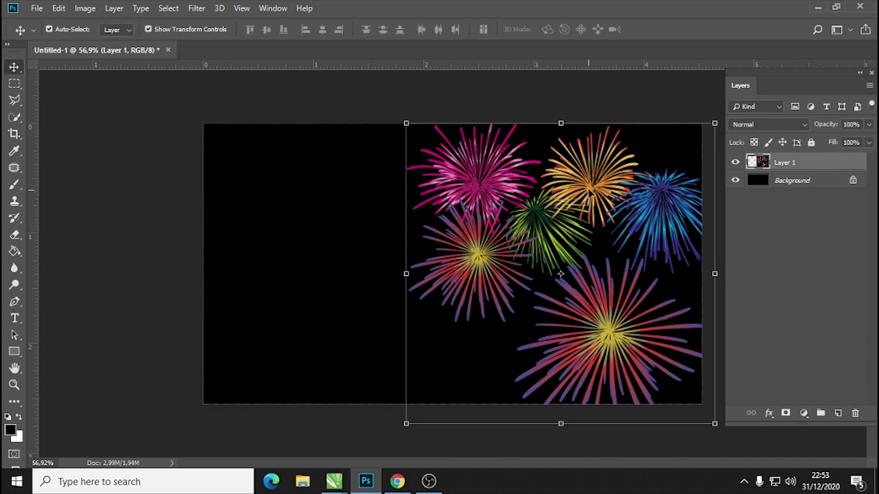
pyautogui.moveTo(406, 424)
pyautogui.mouseDown()
pyautogui.moveTo(473, 360)
pyautogui.moveTo(465, 366)
pyautogui.mouseUp()
pyautogui.click(582, 30)
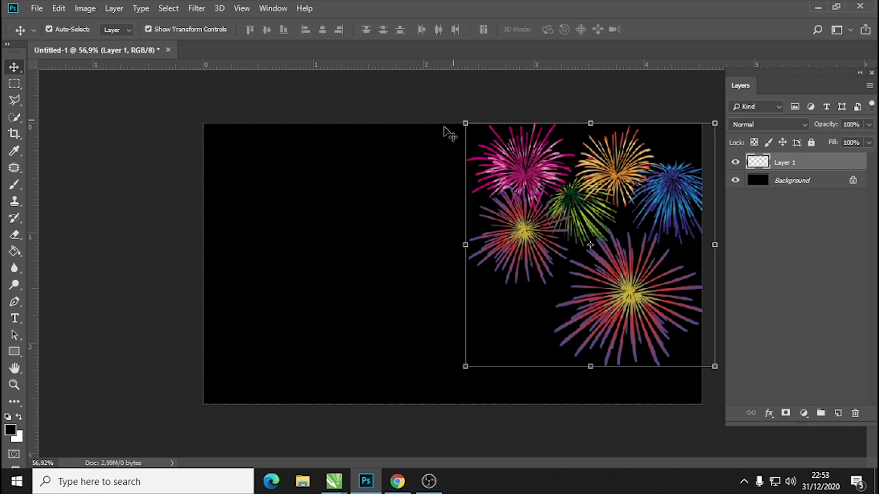
# - Copy the colourful party-horn cone image from the search results and return to Photoshop
pyautogui.click(397, 481)
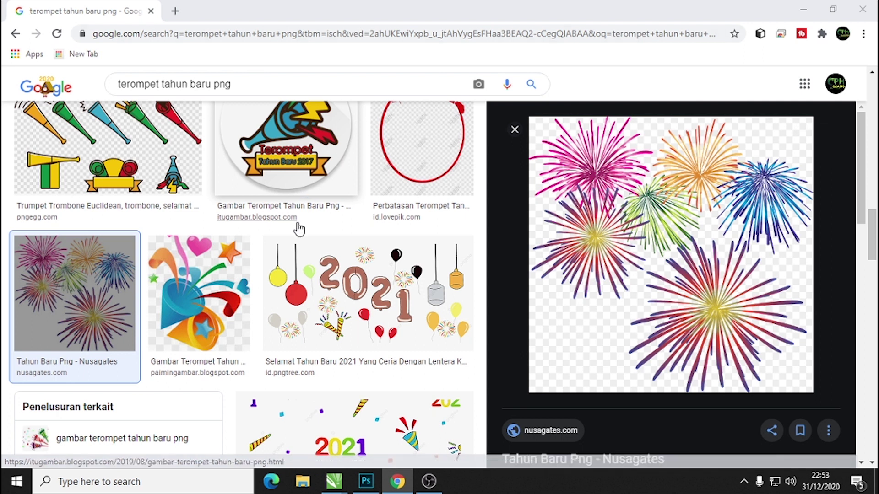
pyautogui.click(199, 293)
pyautogui.press('super+e')
pyautogui.rightClick(653, 234)
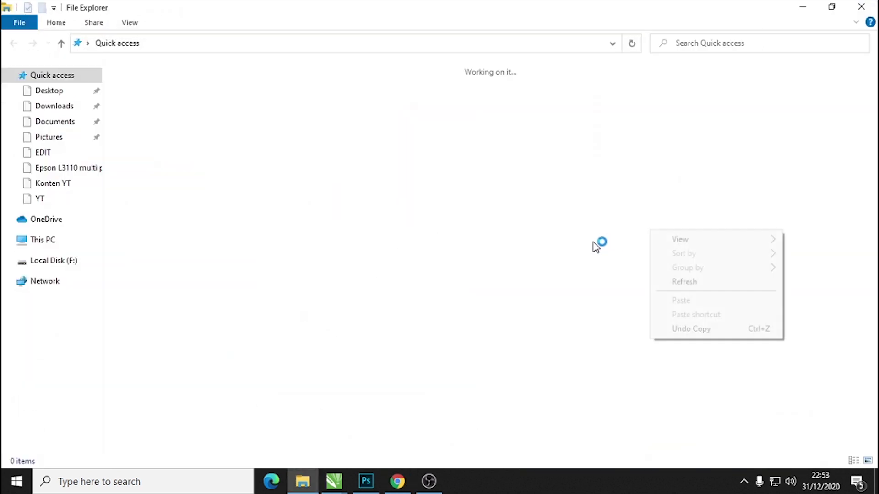
pyautogui.rightClick(684, 193)
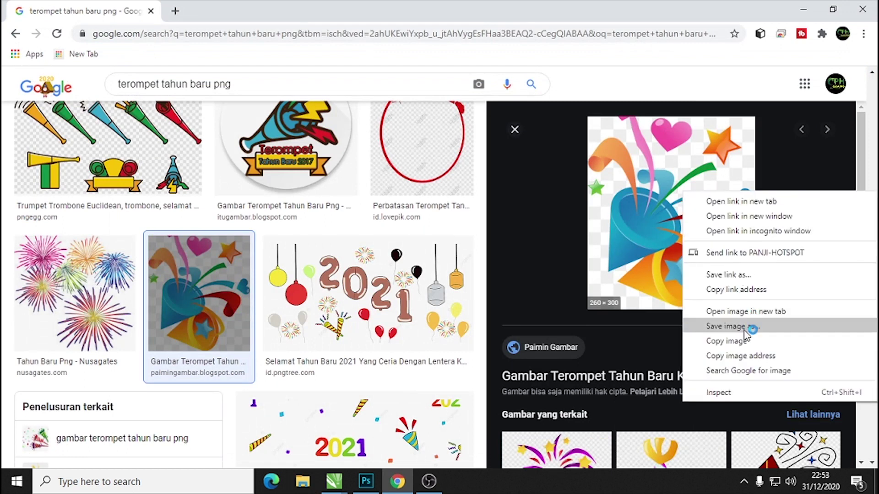
pyautogui.click(746, 341)
pyautogui.hotkey('alt', 'Tab')
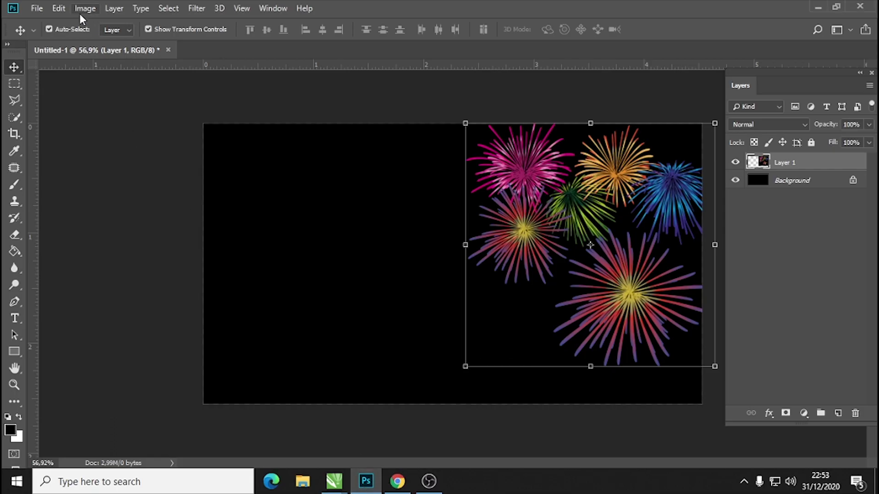
# - Paste the party horn as Layer 2, place it lower left and enlarge it to about 159%
pyautogui.click(59, 9)
pyautogui.click(89, 118)
pyautogui.moveTo(461, 244); pyautogui.dragTo(259, 323)
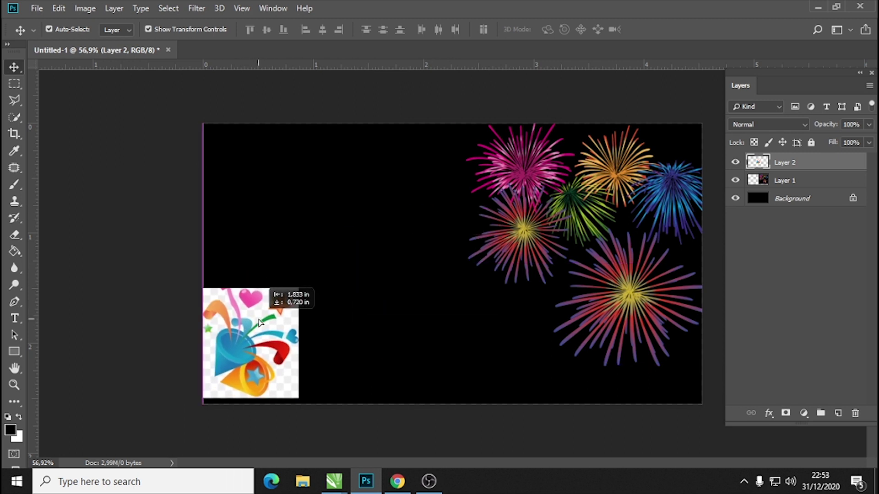
pyautogui.moveTo(259, 323); pyautogui.dragTo(259, 330)
pyautogui.hotkey('ctrl', 't')
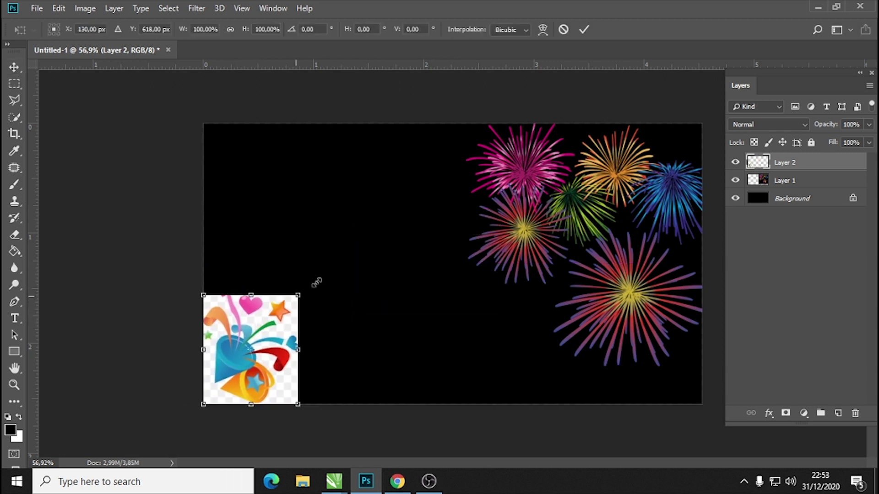
pyautogui.moveTo(317, 282); pyautogui.dragTo(365, 243)
pyautogui.click(584, 30)
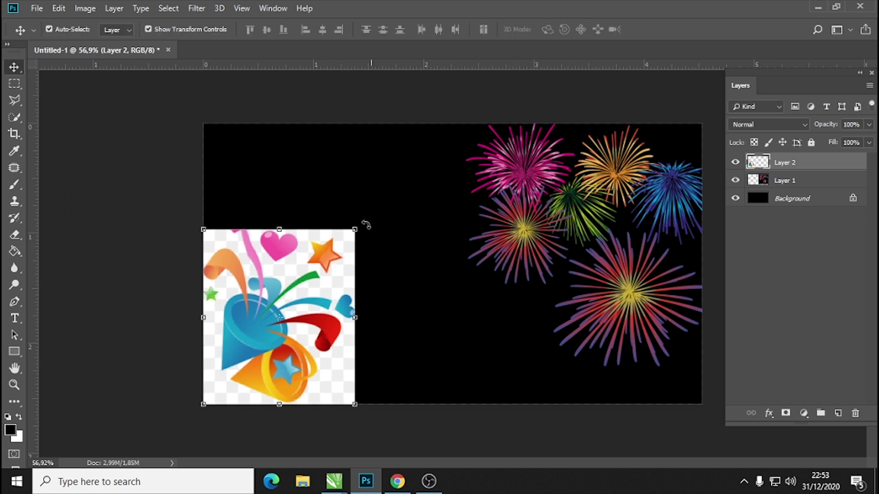
pyautogui.hotkey('ctrl', '1')
pyautogui.moveTo(209, 305); pyautogui.dragTo(332, 243)
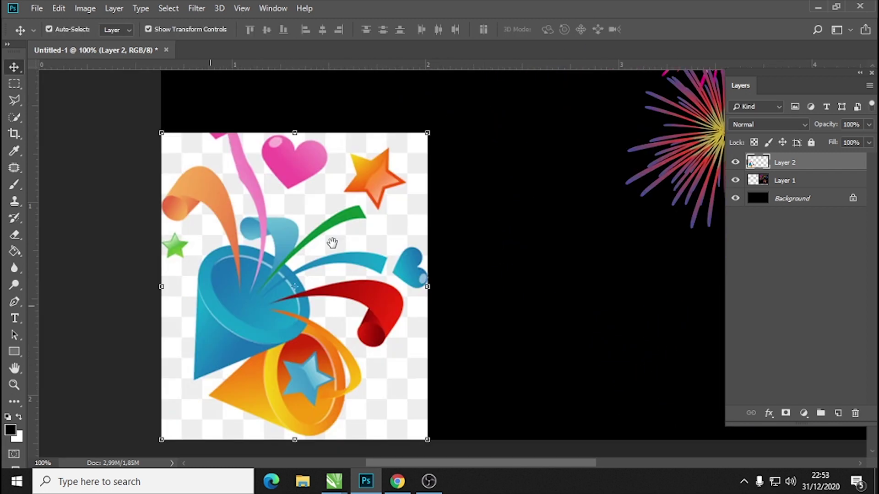
# - Erase the white backdrop around the party horn with the Magic Eraser Tool
pyautogui.rightClick(16, 236)
pyautogui.click(53, 258)
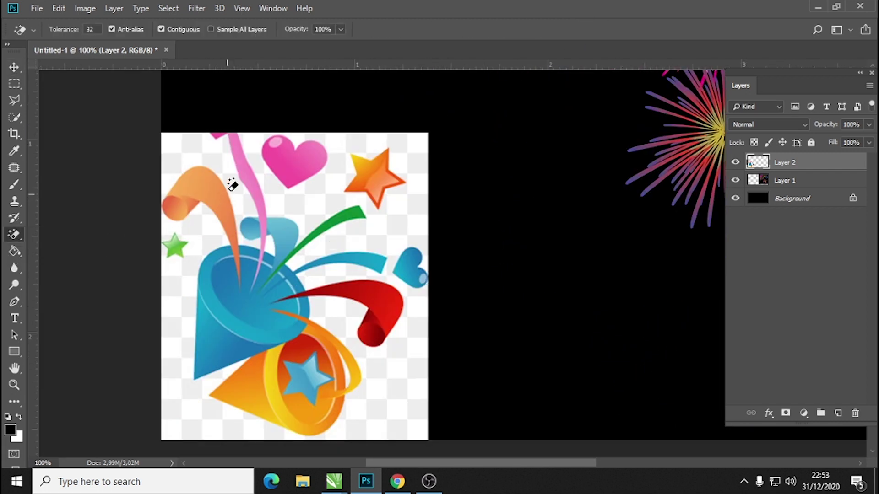
pyautogui.click(225, 145)
pyautogui.click(331, 179)
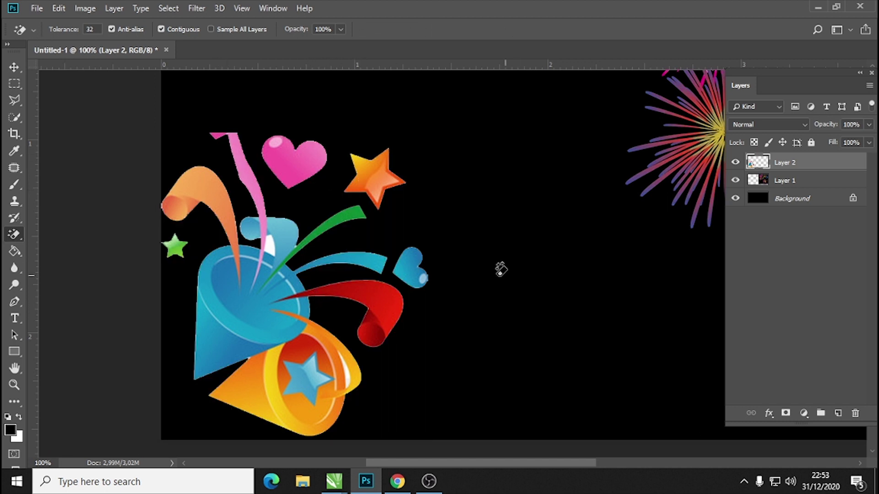
pyautogui.click(273, 245)
# - Switch to the Move Tool and select the party-horn layer for repositioning
pyautogui.scroll(-2, 406, 267)
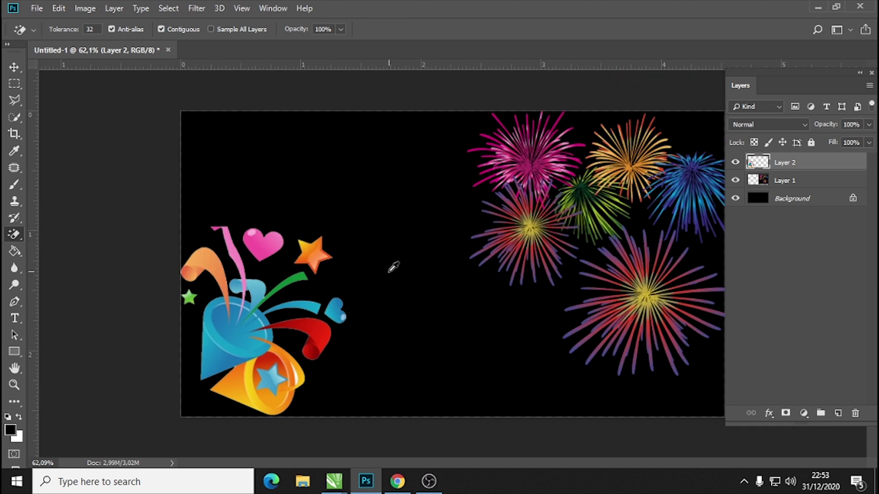
pyautogui.click(151, 280)
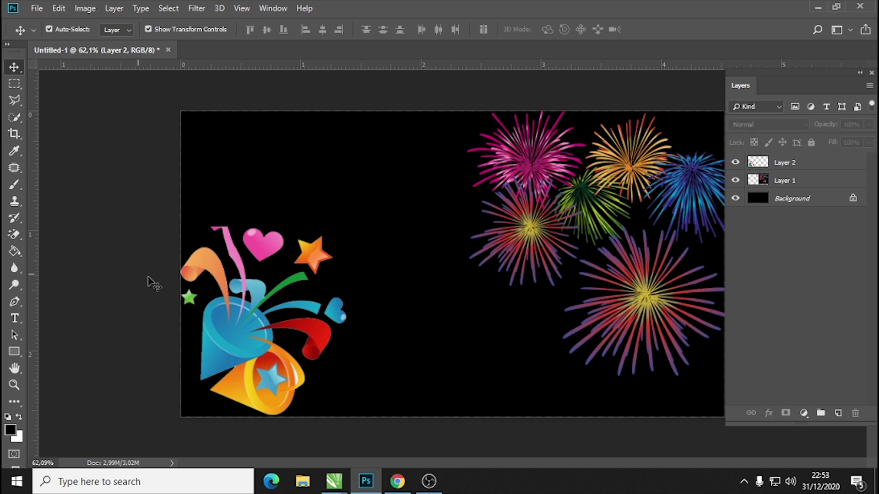
pyautogui.scroll(-2, 399, 257)
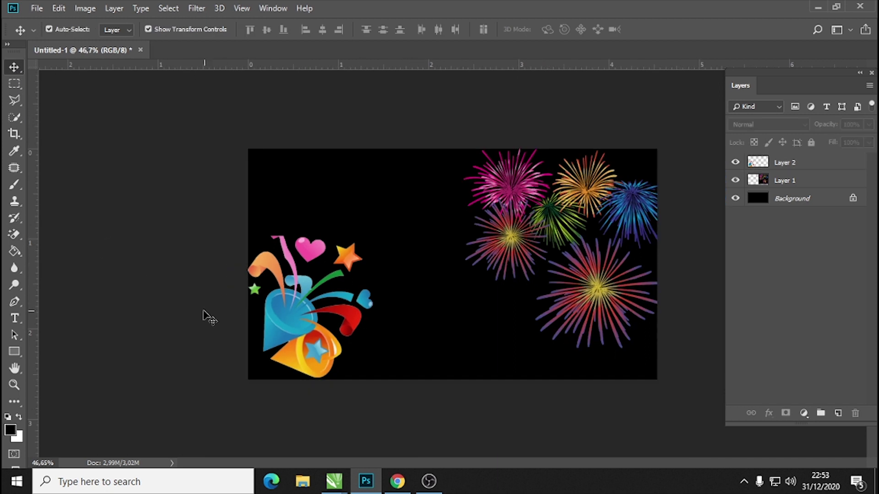
pyautogui.click(328, 348)
# - Bring Chrome forward and scroll further down the 'terompet tahun baru png' results
pyautogui.click(327, 432)
pyautogui.click(398, 481)
pyautogui.scroll(-5, 607, 300)
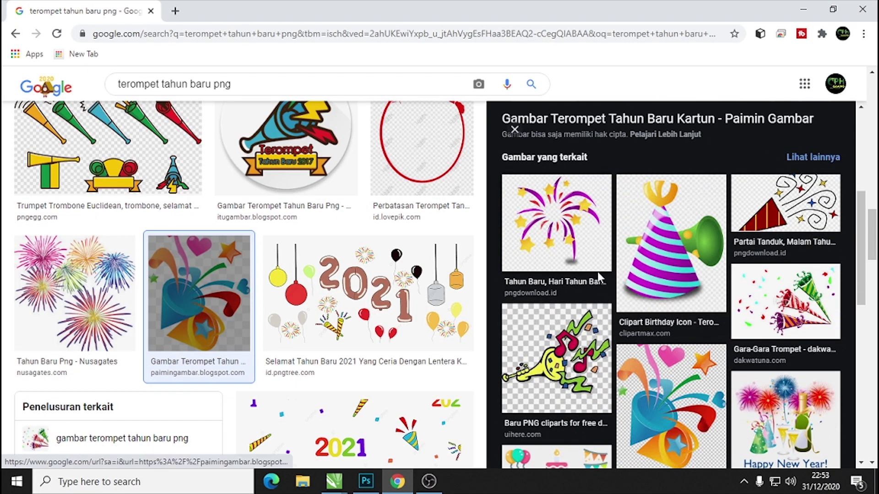
pyautogui.scroll(-4, 597, 273)
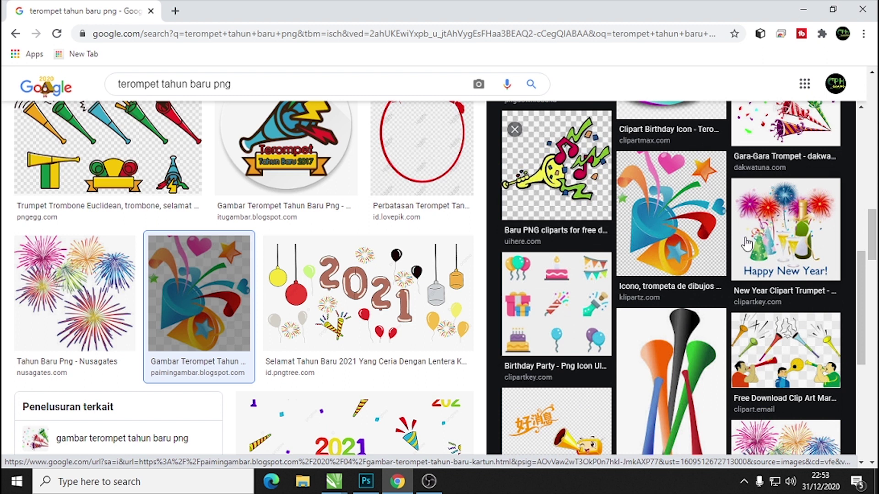
pyautogui.scroll(-3, 778, 224)
pyautogui.scroll(-2, 728, 245)
pyautogui.scroll(-1, 648, 257)
pyautogui.scroll(-2, 507, 284)
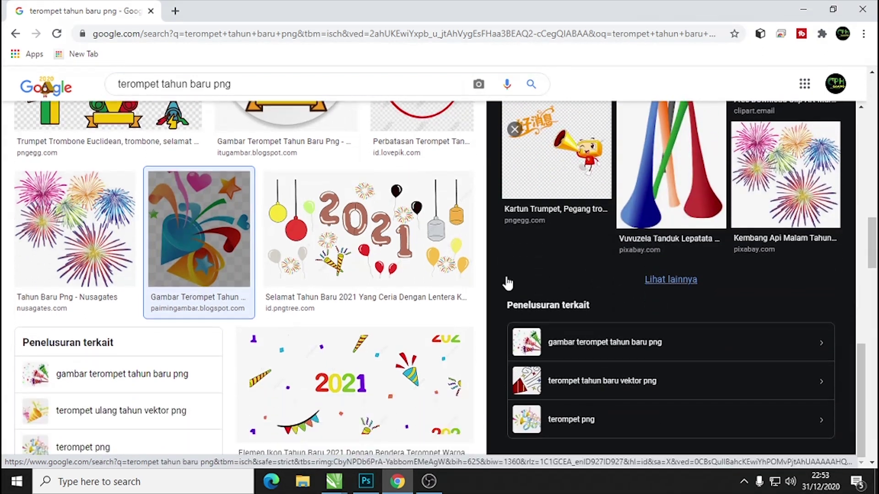
pyautogui.scroll(-4, 476, 287)
pyautogui.scroll(-2, 472, 288)
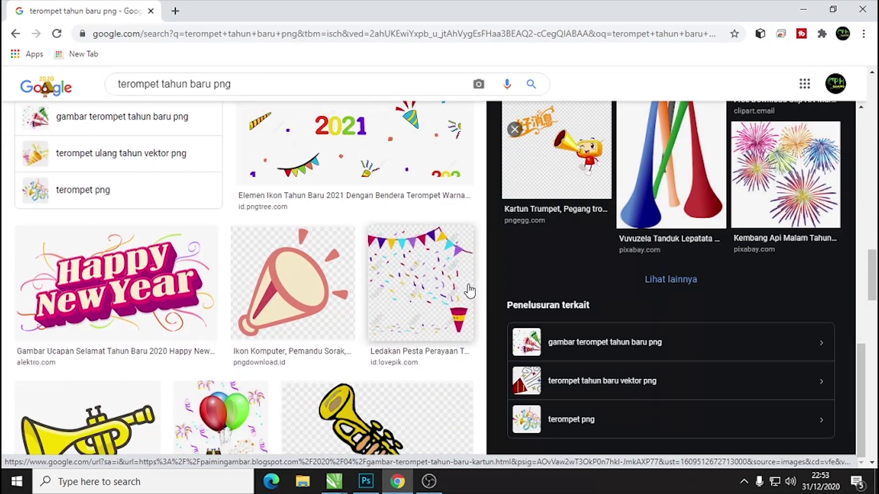
pyautogui.scroll(-4, 469, 290)
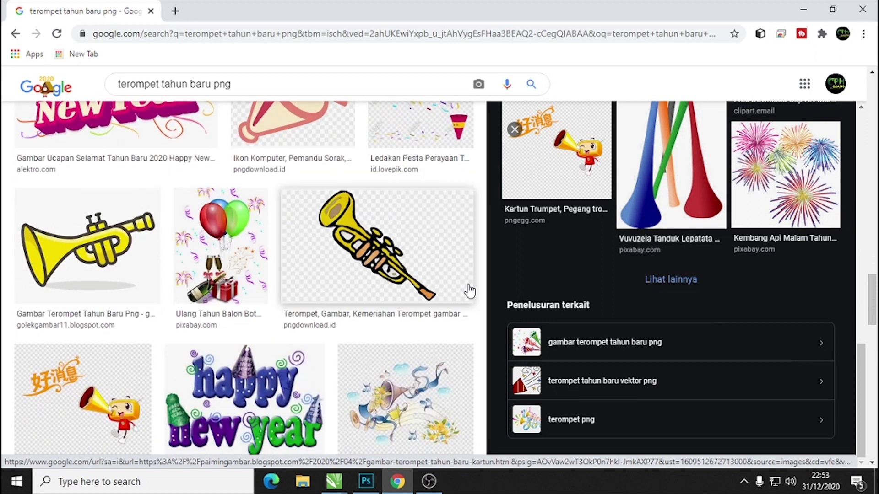
pyautogui.scroll(-4, 470, 291)
pyautogui.scroll(-4, 469, 289)
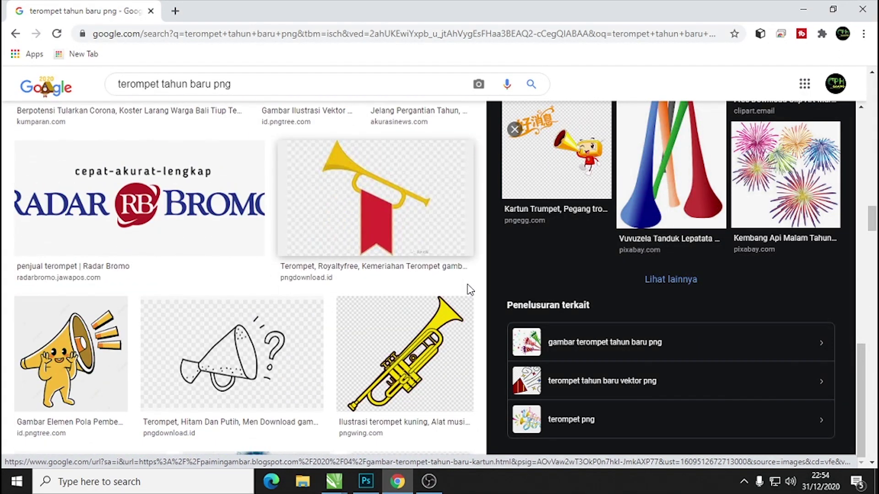
pyautogui.scroll(4, 467, 289)
pyautogui.scroll(3, 755, 273)
# - Close the party-horn preview, return to the top of the results and select the query text
pyautogui.click(728, 275)
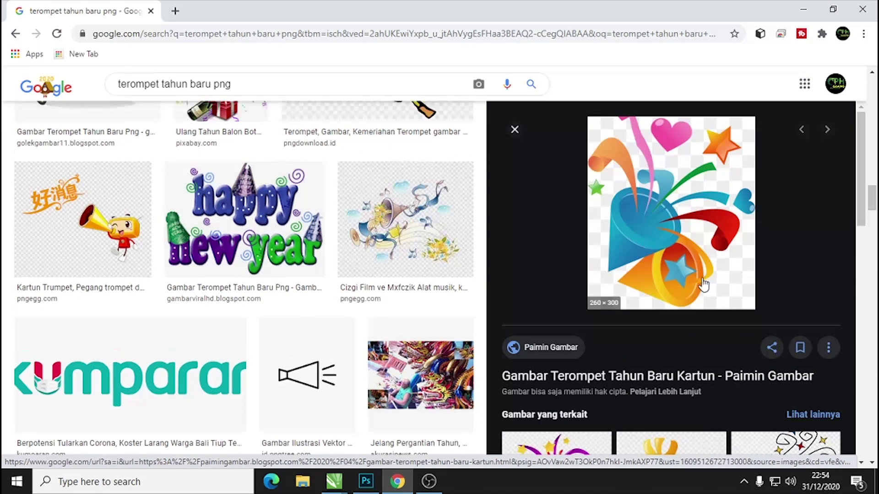
pyautogui.click(514, 130)
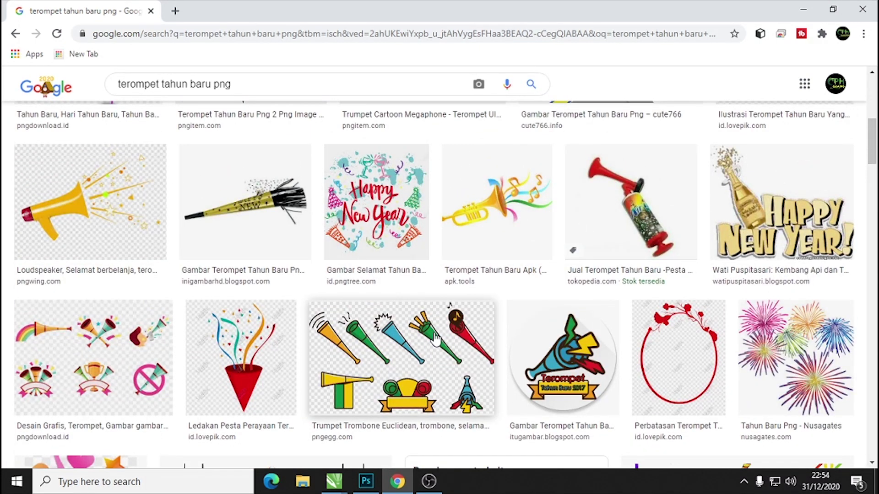
pyautogui.scroll(10, 435, 339)
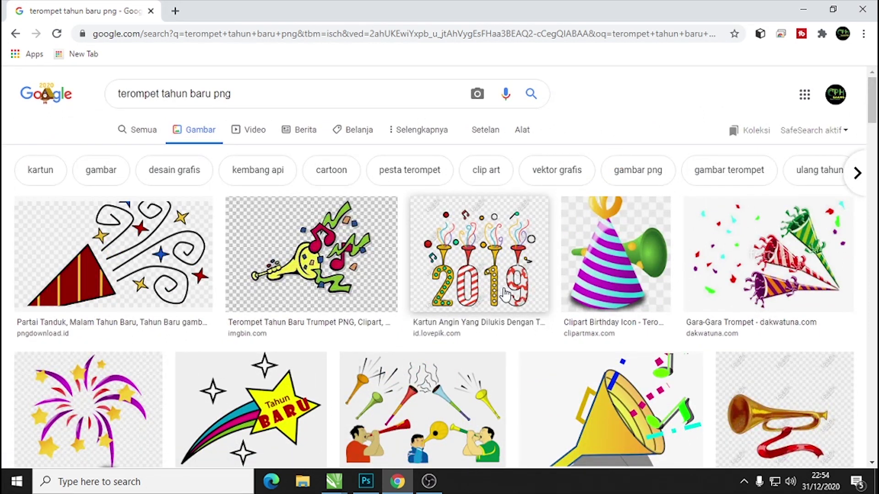
pyautogui.scroll(-3, 506, 295)
pyautogui.scroll(-3, 514, 294)
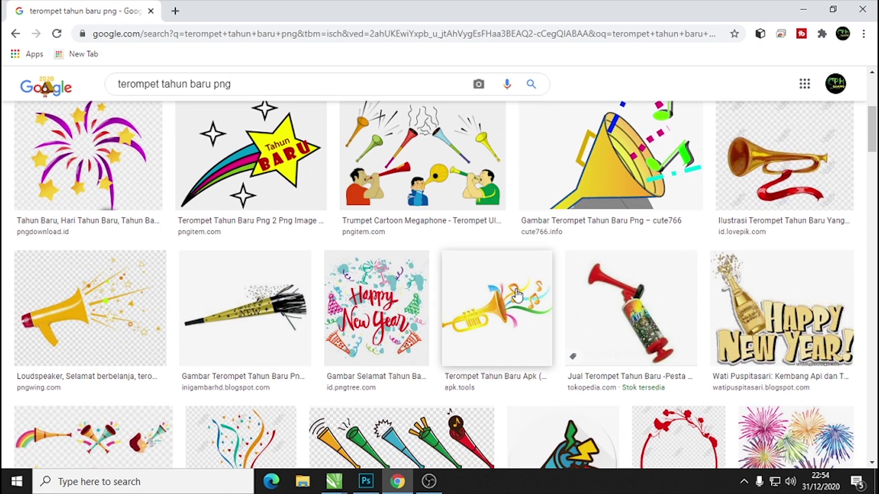
pyautogui.scroll(-1, 518, 295)
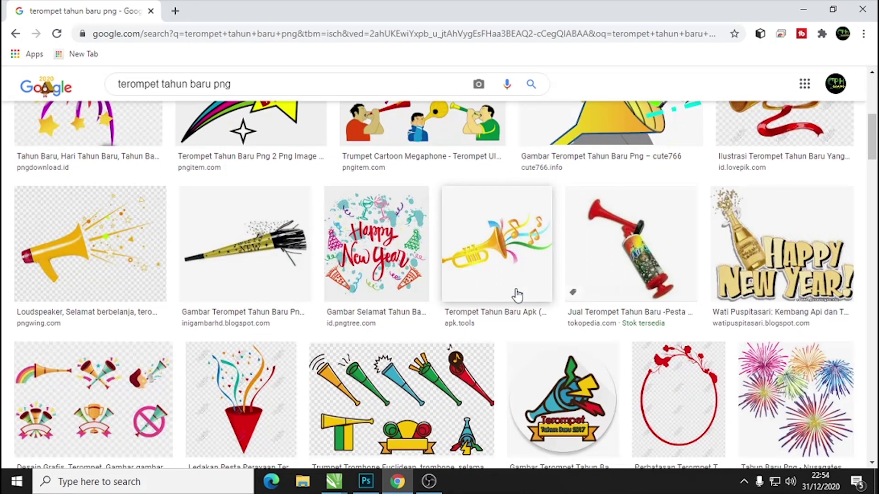
pyautogui.scroll(-3, 517, 295)
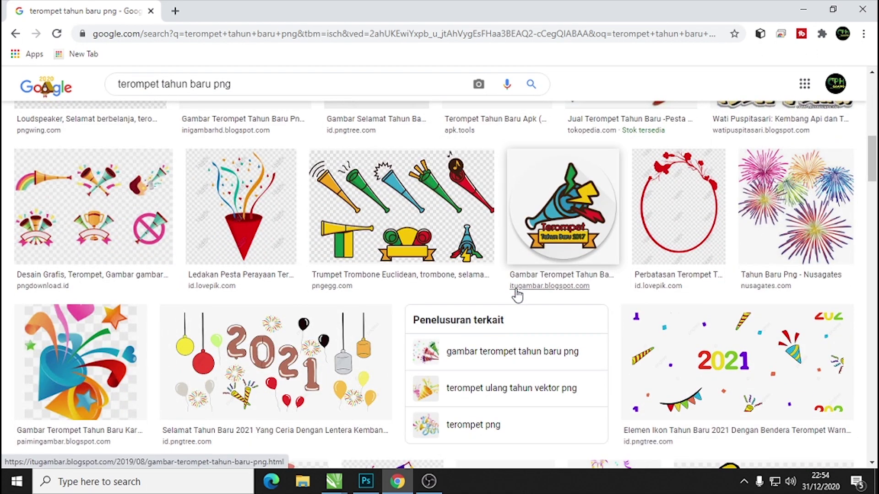
pyautogui.scroll(5, 517, 295)
pyautogui.scroll(5, 458, 220)
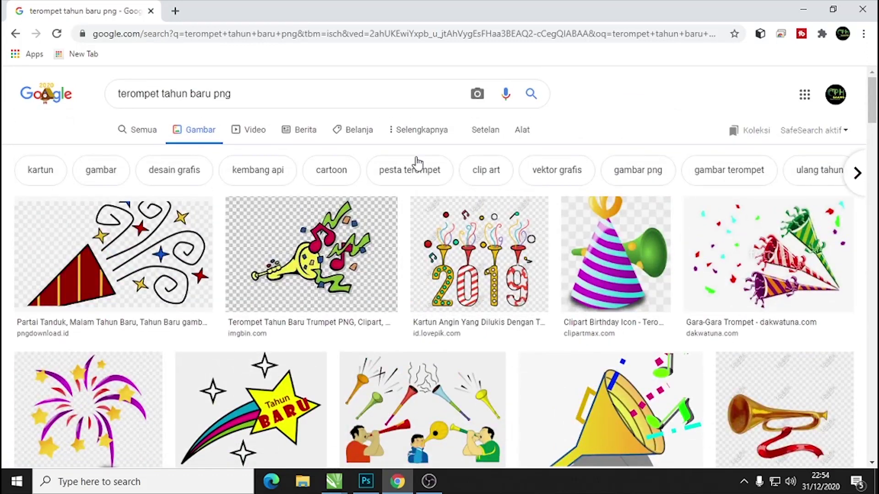
pyautogui.moveTo(235, 93); pyautogui.dragTo(4, 133)
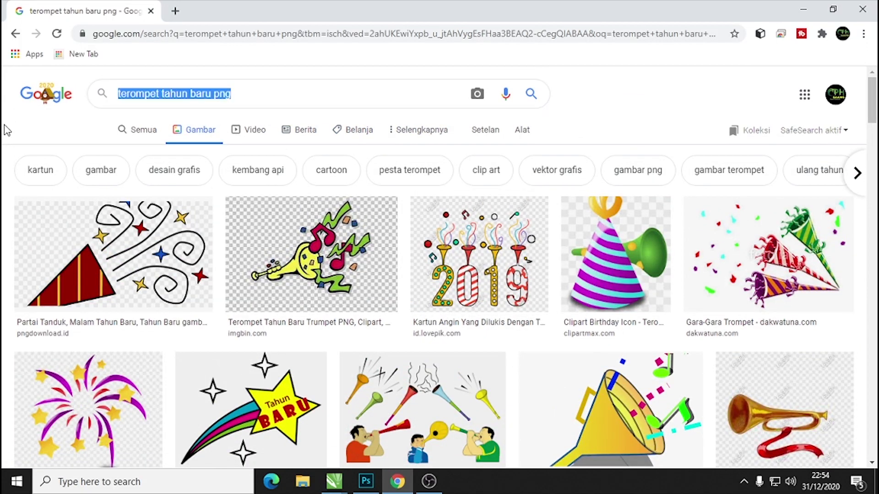
# - Search Google Images for 'balon png'
pyautogui.write('balon')
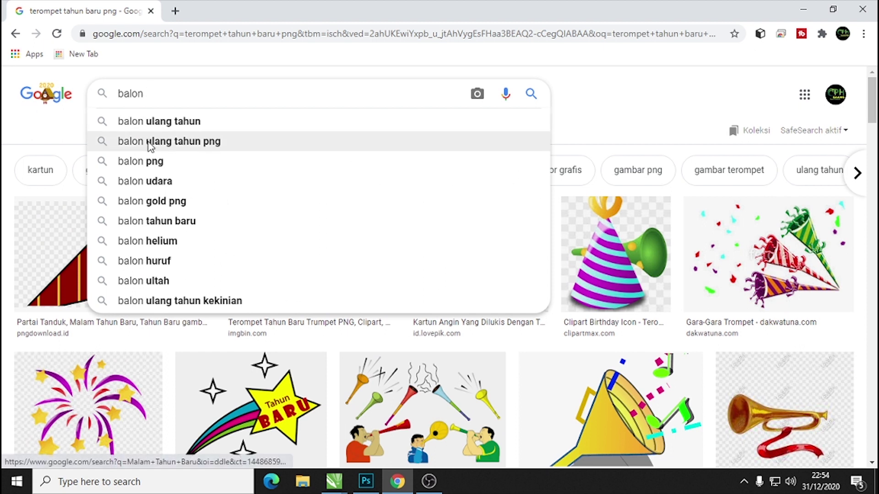
pyautogui.click(151, 161)
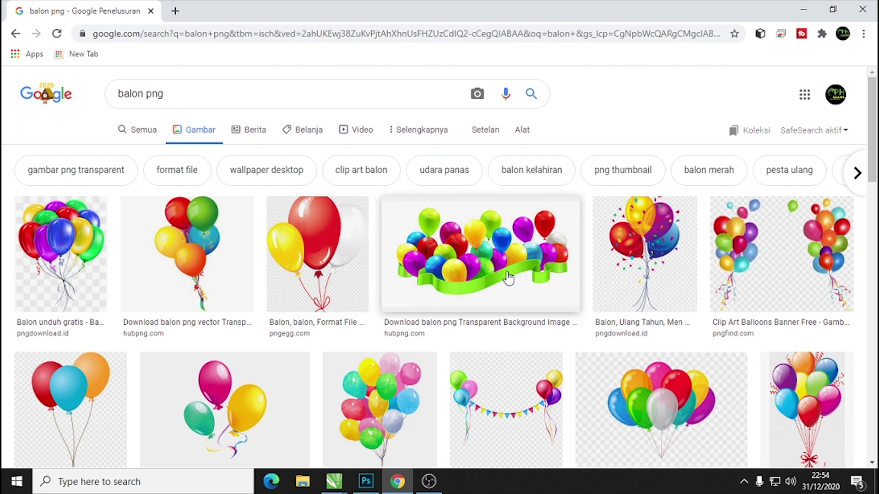
pyautogui.scroll(-3, 827, 242)
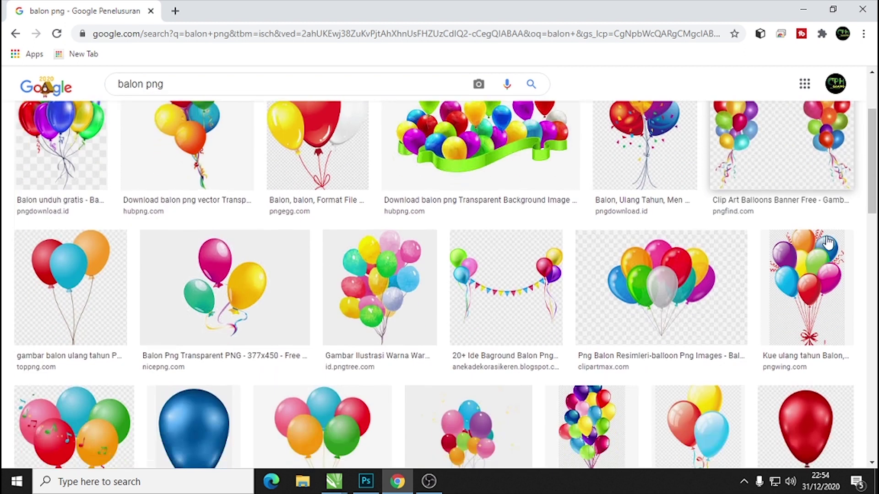
pyautogui.scroll(2, 820, 238)
# - Preview balloon images and copy the colourful balloon-cluster image to the clipboard
pyautogui.click(825, 166)
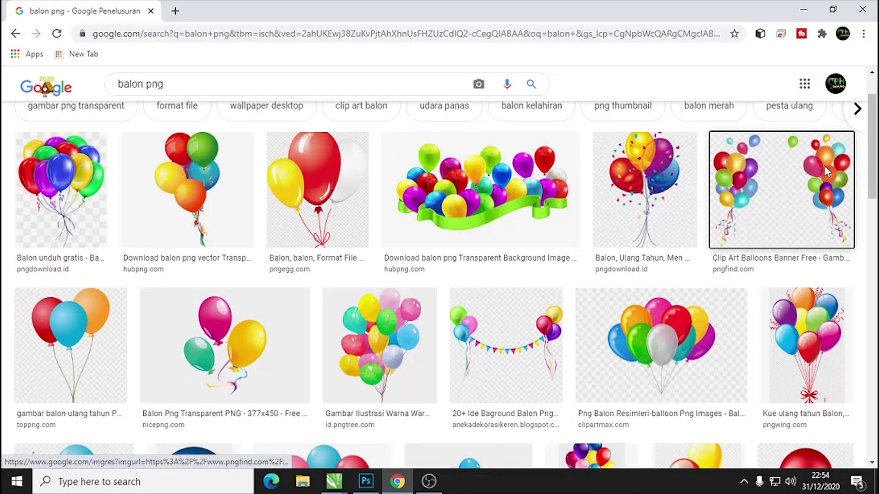
pyautogui.scroll(-3, 699, 220)
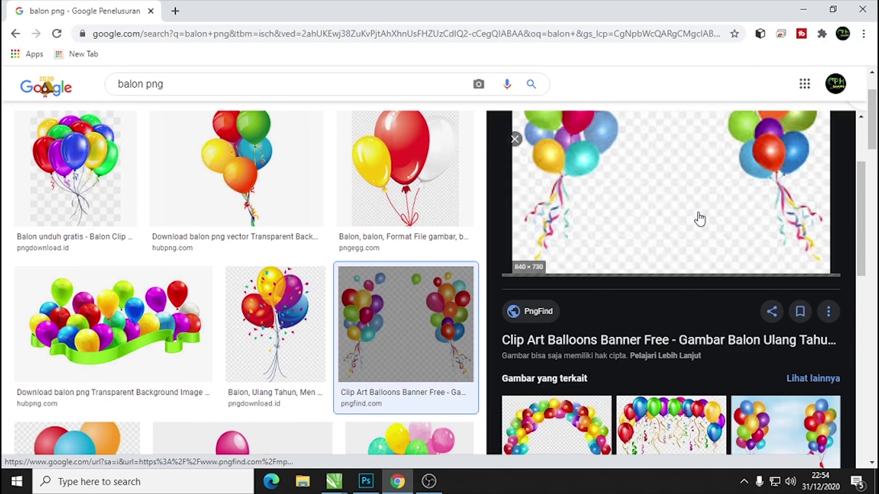
pyautogui.scroll(-2, 695, 225)
pyautogui.click(678, 303)
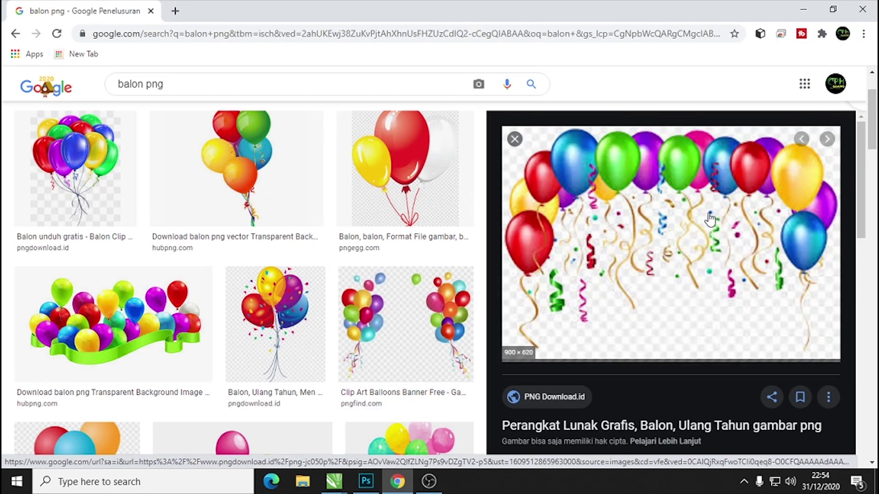
pyautogui.scroll(-2, 711, 218)
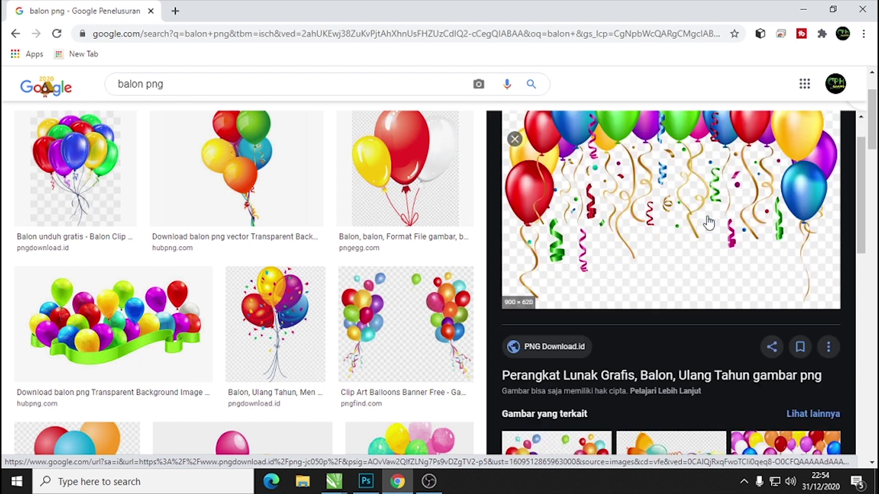
pyautogui.scroll(-4, 710, 219)
pyautogui.click(697, 254)
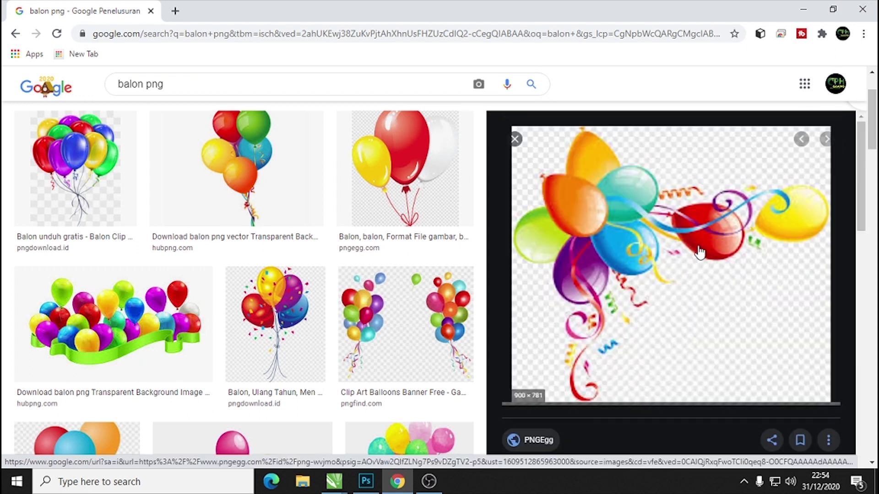
pyautogui.rightClick(699, 252)
pyautogui.click(737, 396)
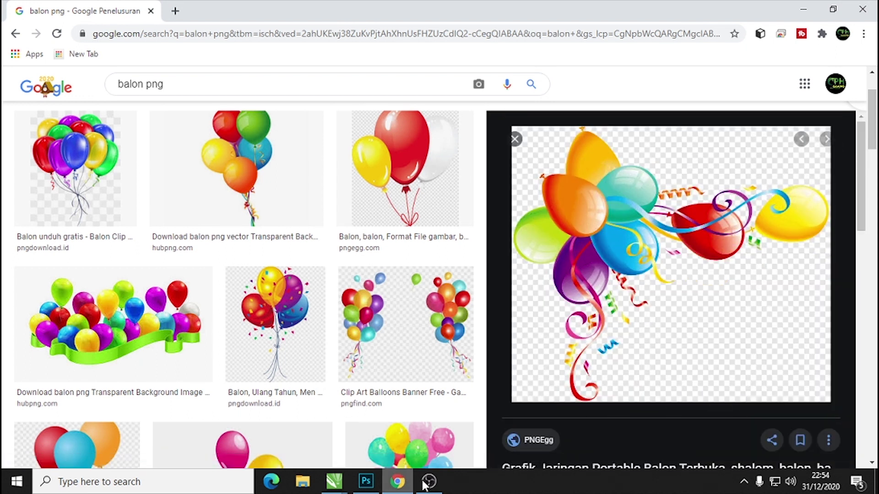
pyautogui.click(366, 481)
# - Paste the balloon cluster as a new layer and magic-erase its white background, including between the ribbons
pyautogui.click(33, 9)
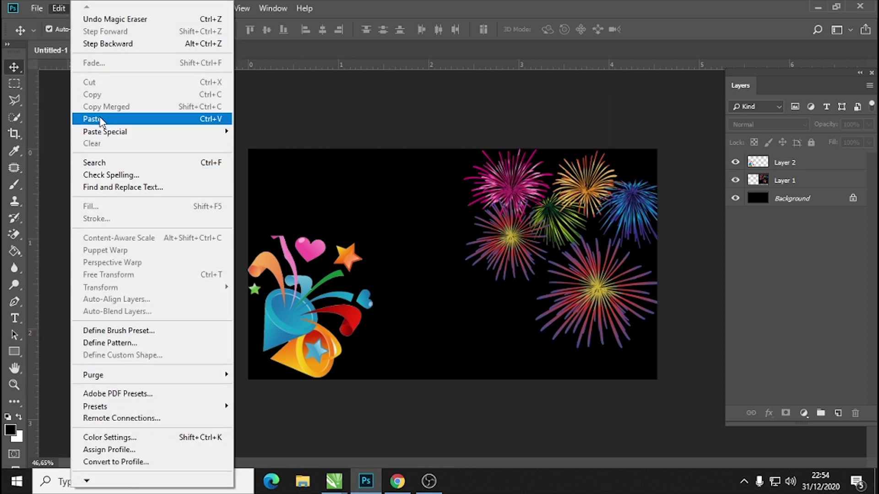
pyautogui.click(92, 121)
pyautogui.click(15, 235)
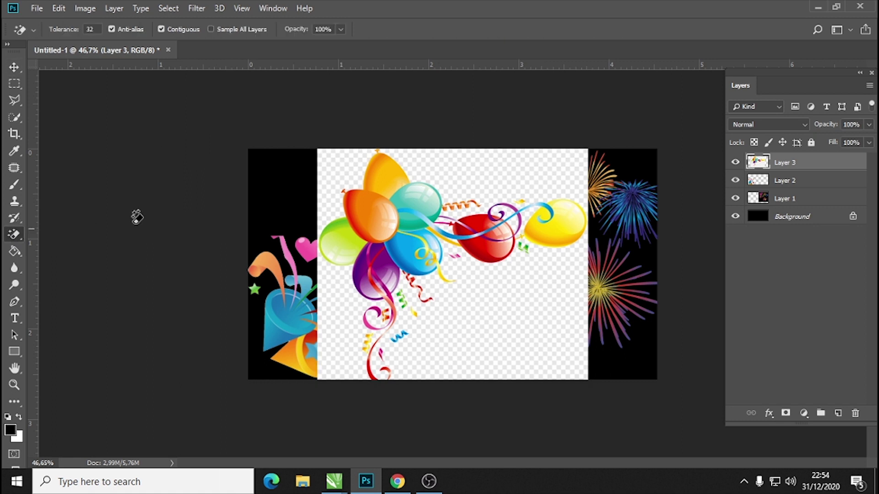
pyautogui.click(454, 173)
pyautogui.click(330, 167)
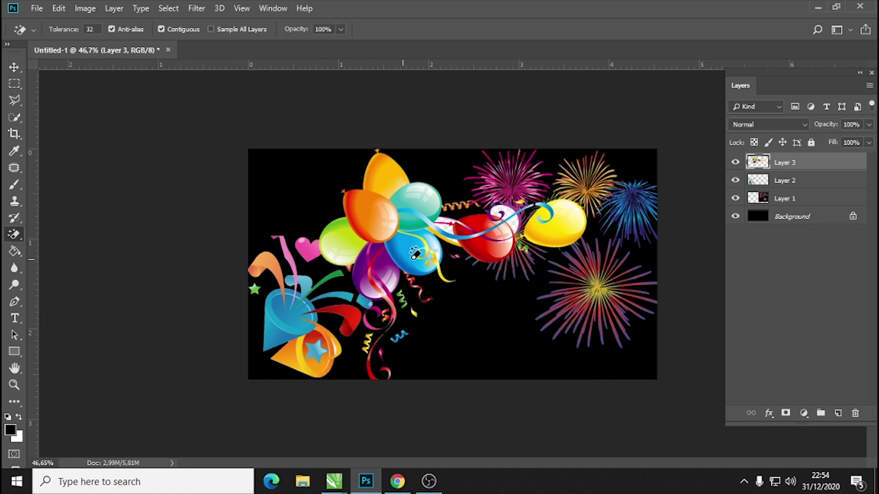
pyautogui.keyDown('ctrl'); pyautogui.click(488, 211); pyautogui.keyUp('ctrl')
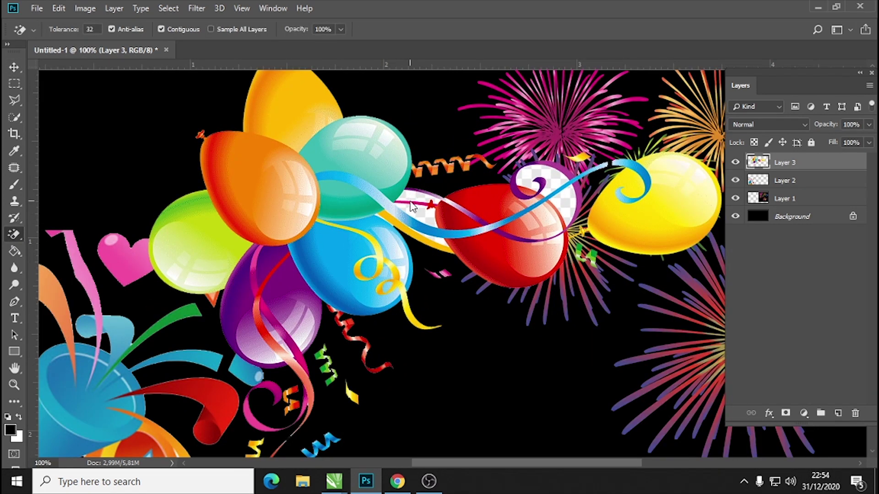
pyautogui.keyDown('ctrl'); pyautogui.click(447, 196); pyautogui.keyUp('ctrl')
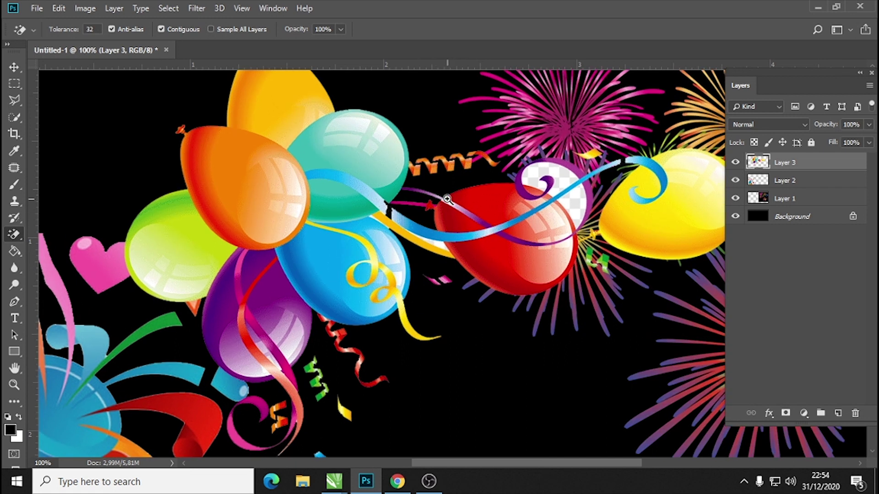
pyautogui.click(348, 243)
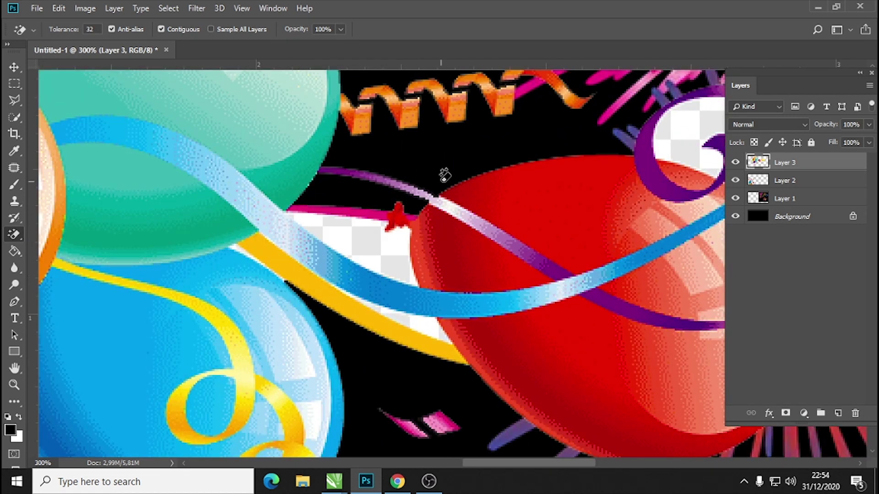
pyautogui.click(17, 97)
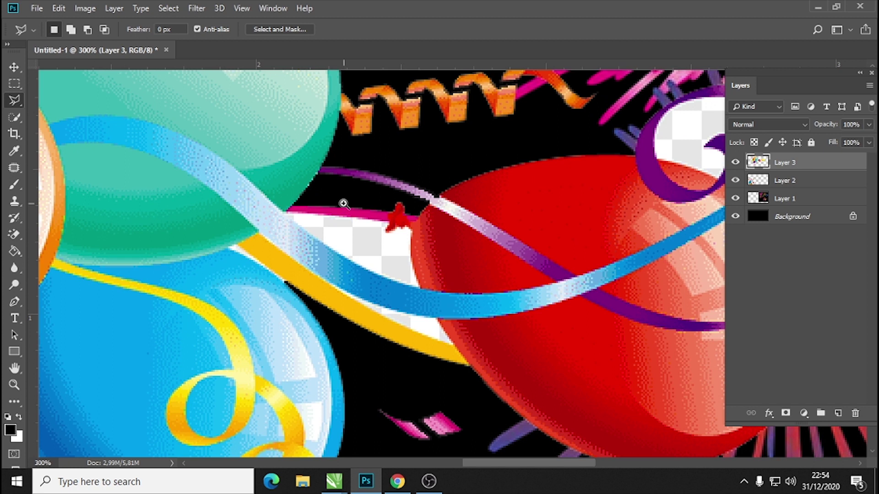
# - Trace the white gap beside the red balloon with Polygonal Lasso and fill it black
pyautogui.keyDown('ctrl'); pyautogui.click(343, 199); pyautogui.keyUp('ctrl')
pyautogui.keyDown('ctrl'); pyautogui.click(343, 199); pyautogui.keyUp('ctrl')
pyautogui.click(248, 219)
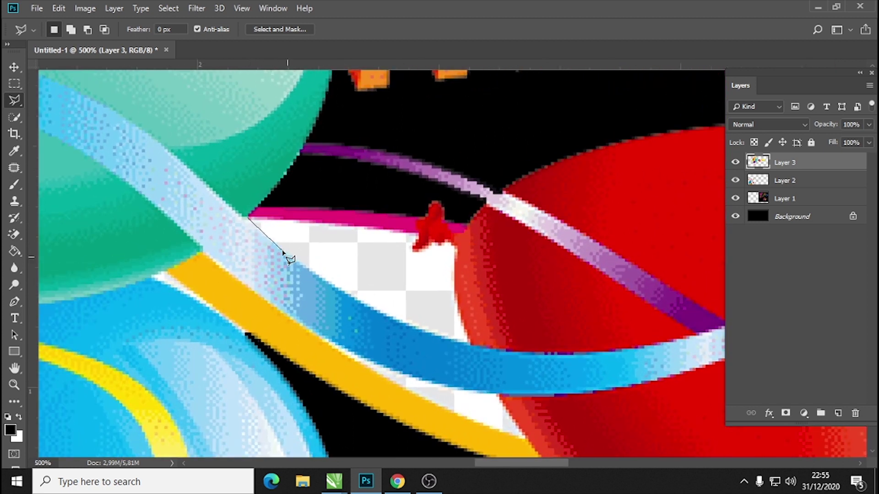
pyautogui.click(284, 252)
pyautogui.click(320, 279)
pyautogui.click(412, 326)
pyautogui.click(439, 335)
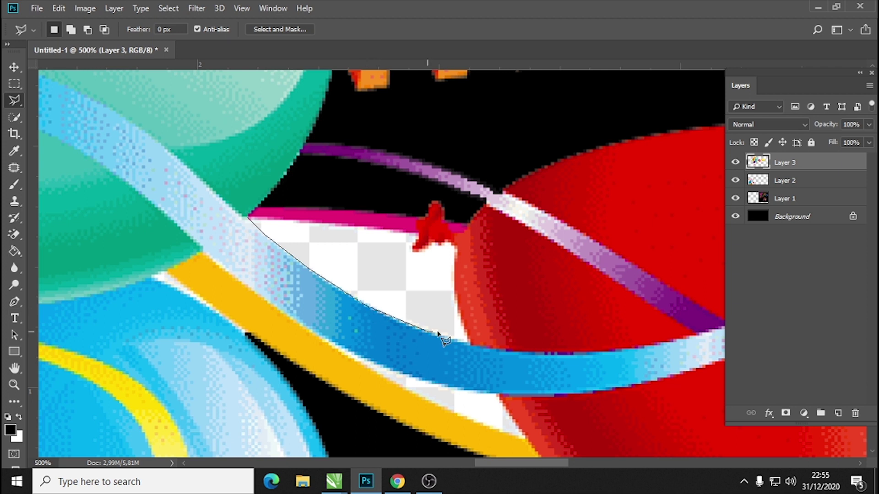
pyautogui.click(458, 310)
pyautogui.click(454, 275)
pyautogui.click(415, 234)
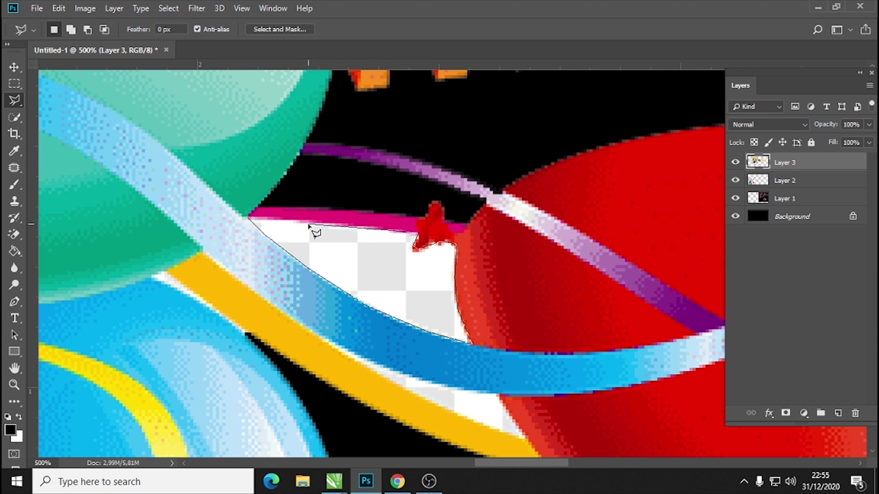
pyautogui.click(255, 228)
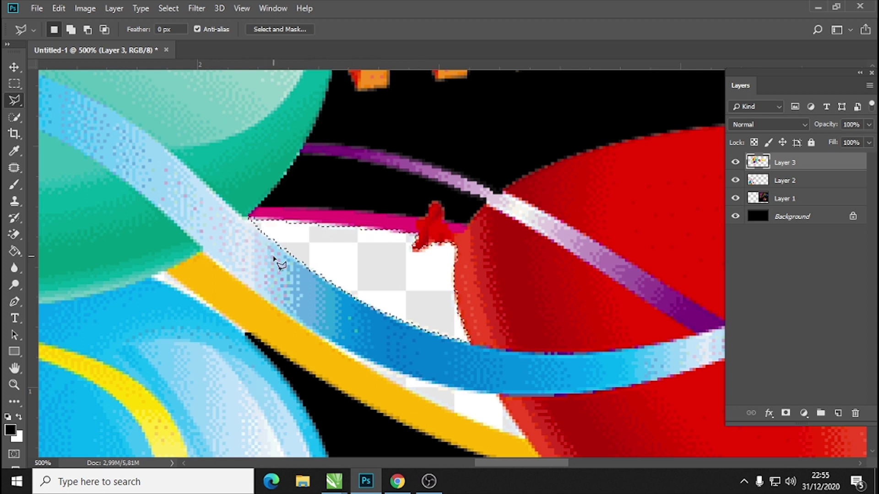
pyautogui.hotkey('alt', 'BackSpace')
pyautogui.press('m')
pyautogui.hotkey('ctrl', 'd')
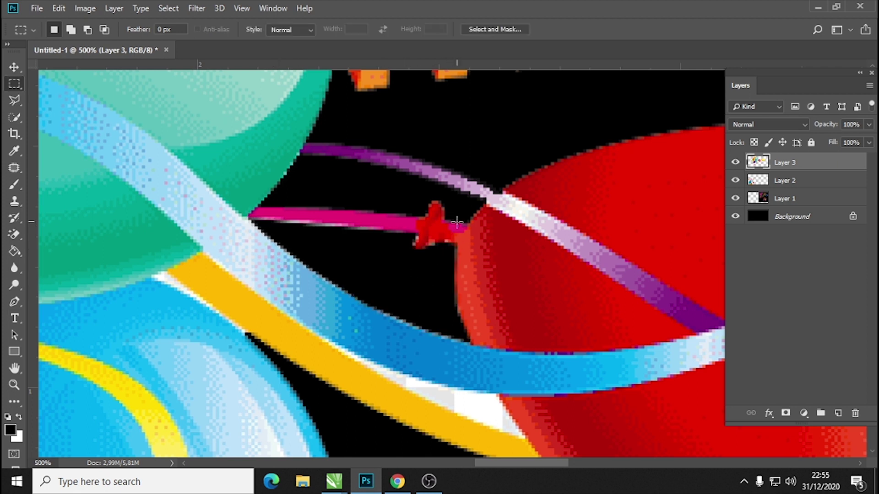
# - Magic-erase the white area inside the purple swirl
pyautogui.hotkey('ctrl', '0')
pyautogui.scroll(-3, 450, 248)
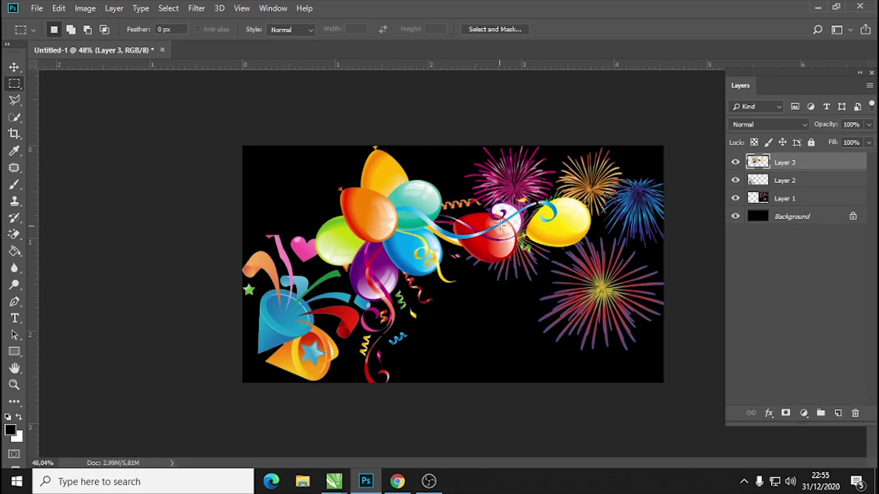
pyautogui.scroll(5, 507, 205)
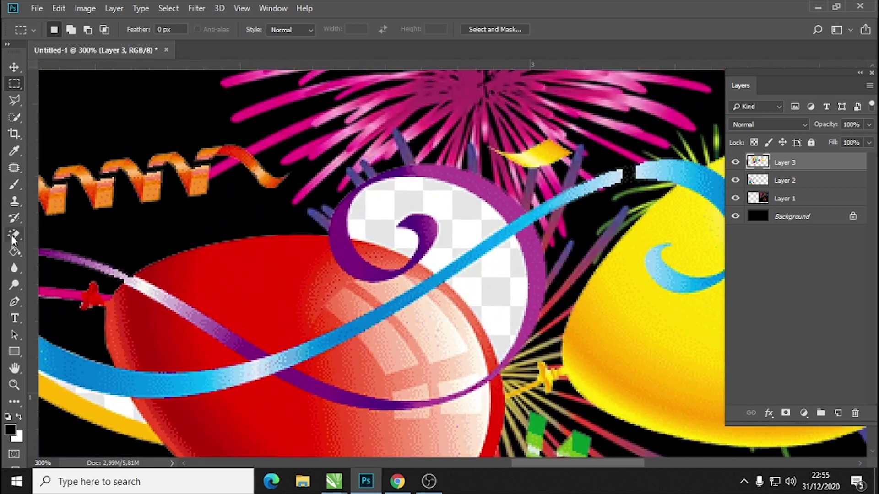
pyautogui.click(13, 236)
pyautogui.click(402, 188)
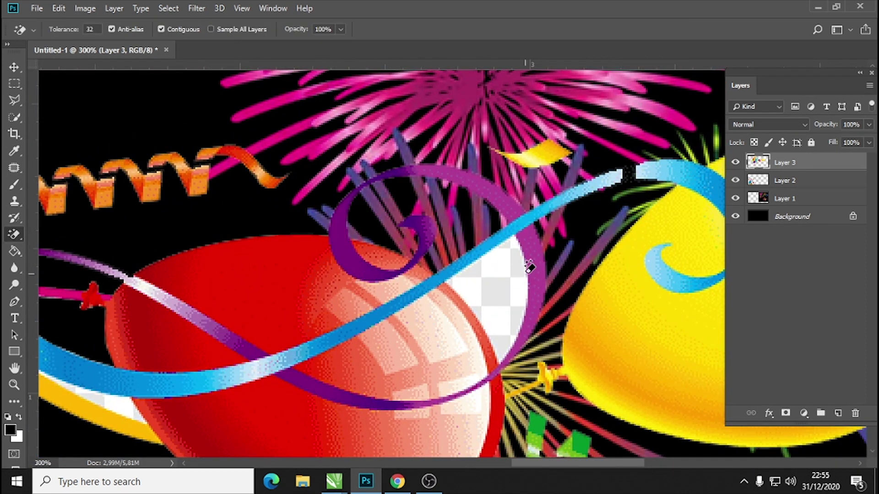
pyautogui.scroll(-3, 485, 293)
pyautogui.hscroll(-3, 254, 267)
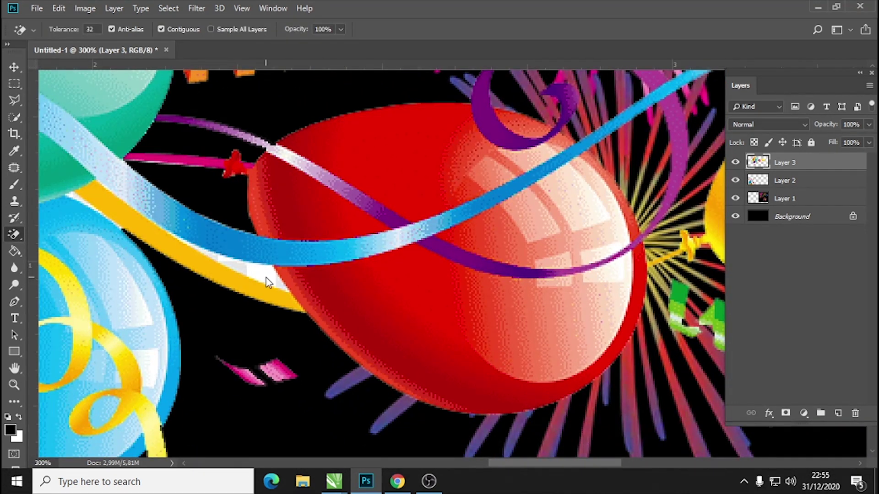
pyautogui.scroll(-5, 369, 227)
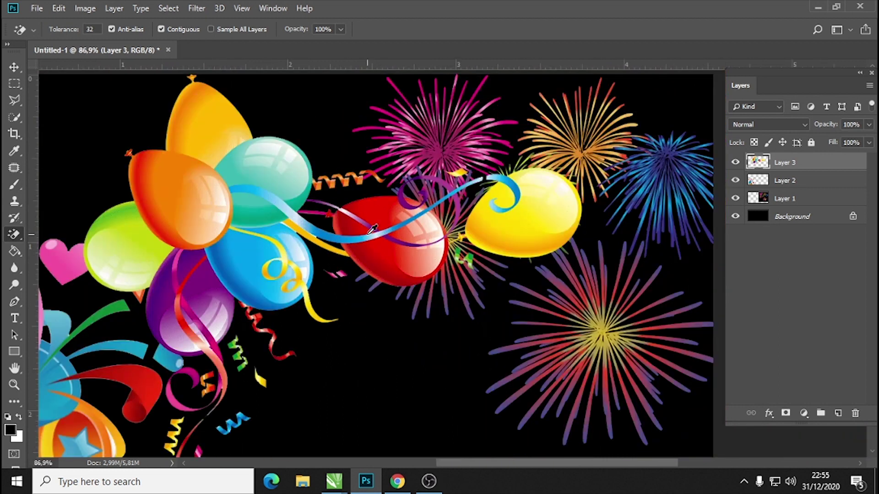
pyautogui.scroll(-2, 372, 227)
pyautogui.click(14, 68)
# - Move the balloon cluster into the top-left corner and erase its stray white line
pyautogui.moveTo(416, 192); pyautogui.dragTo(275, 148)
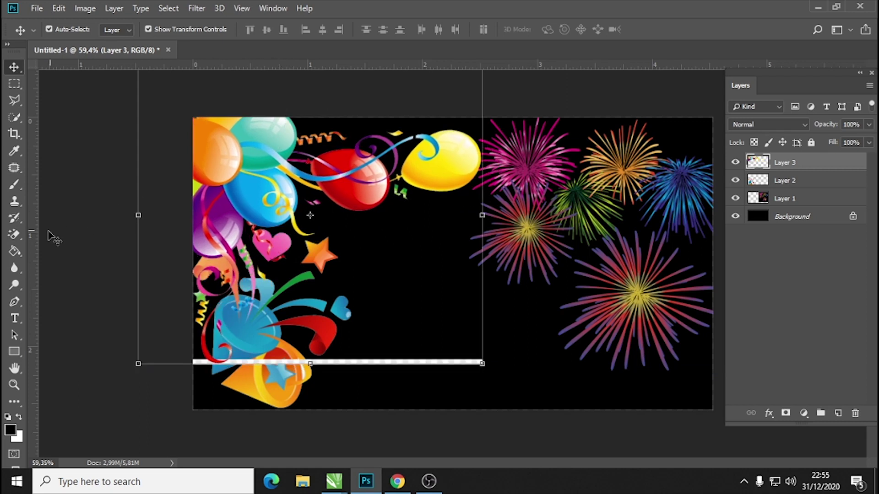
pyautogui.click(14, 234)
pyautogui.click(448, 361)
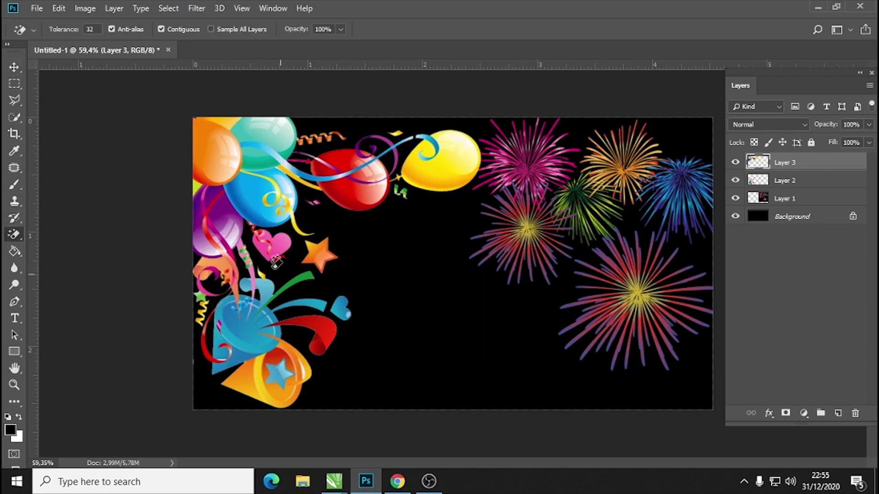
# - Shift the Layer 2 artwork down about 80 px and stack Layer 2 above Layer 3
pyautogui.click(14, 67)
pyautogui.click(147, 402)
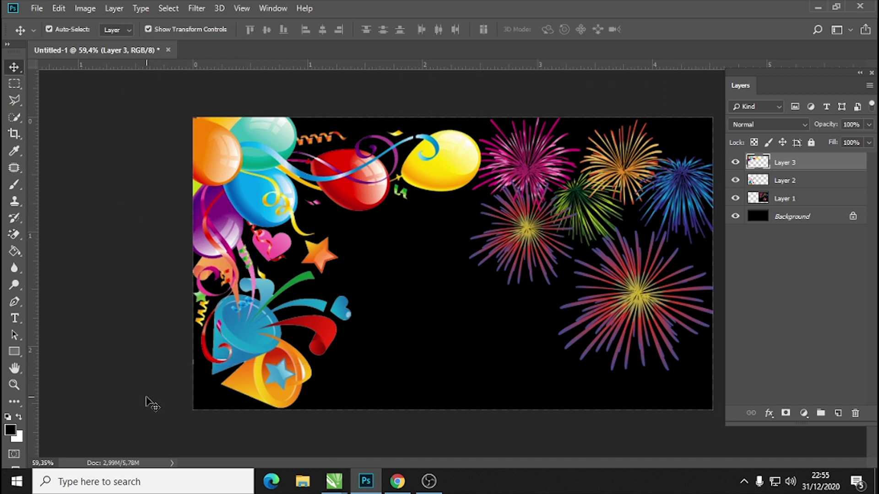
pyautogui.click(291, 379)
pyautogui.moveTo(291, 379); pyautogui.dragTo(285, 418)
pyautogui.moveTo(797, 192); pyautogui.dragTo(805, 161)
pyautogui.click(168, 321)
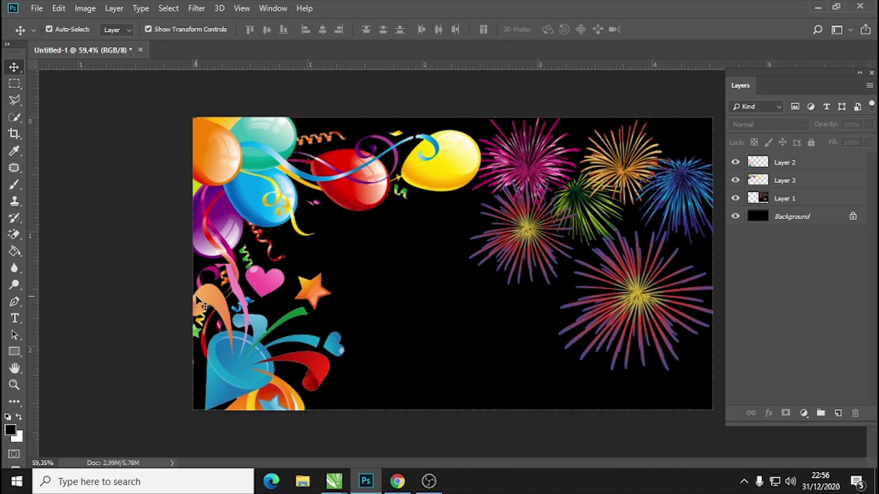
# - Zoom in slightly, try the Type tool, go back to Move, then bring up File Explorer
pyautogui.hotkey('ctrl', '+')
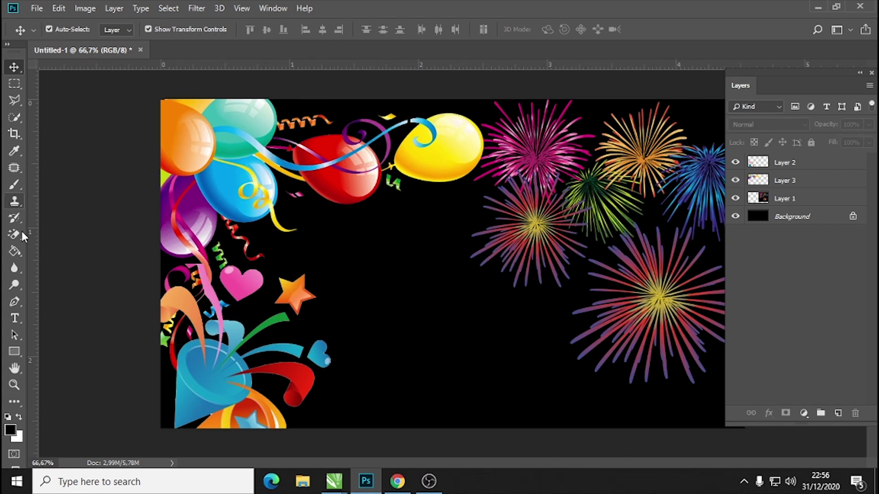
pyautogui.click(14, 318)
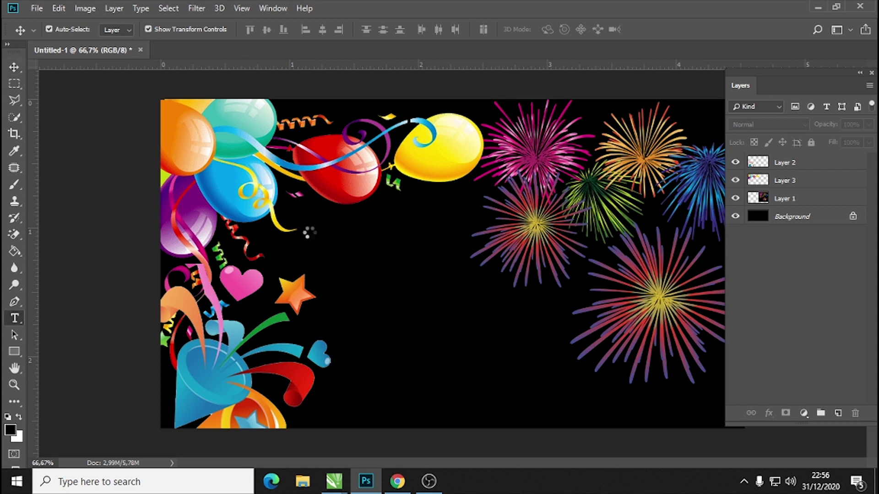
pyautogui.click(14, 68)
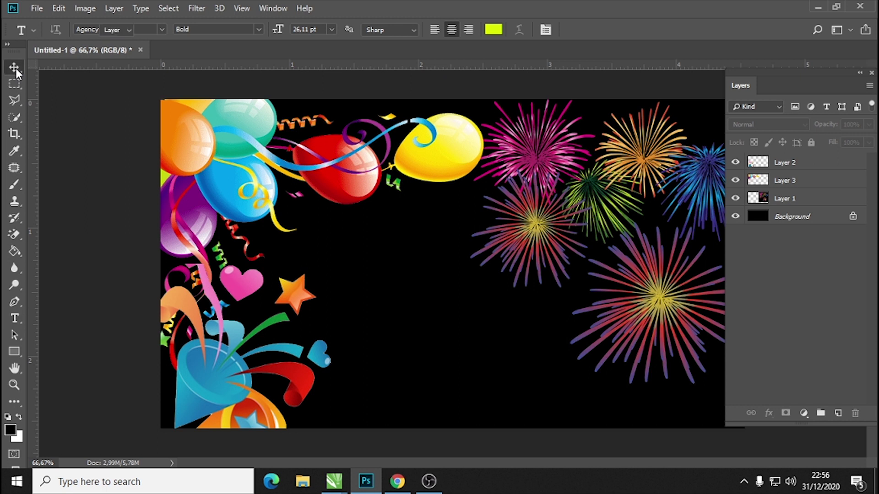
pyautogui.click(303, 481)
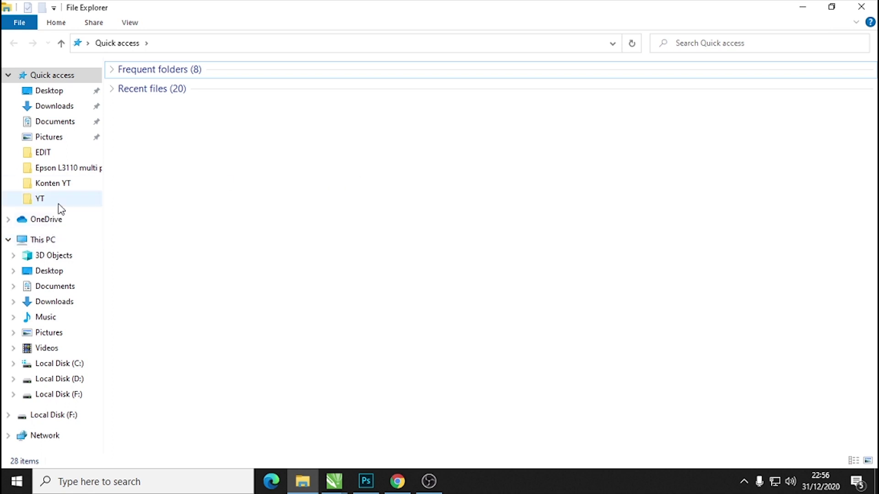
# - Find Logo CPH_1 in the Konten YT folder and drag it into Photoshop to open
pyautogui.click(64, 188)
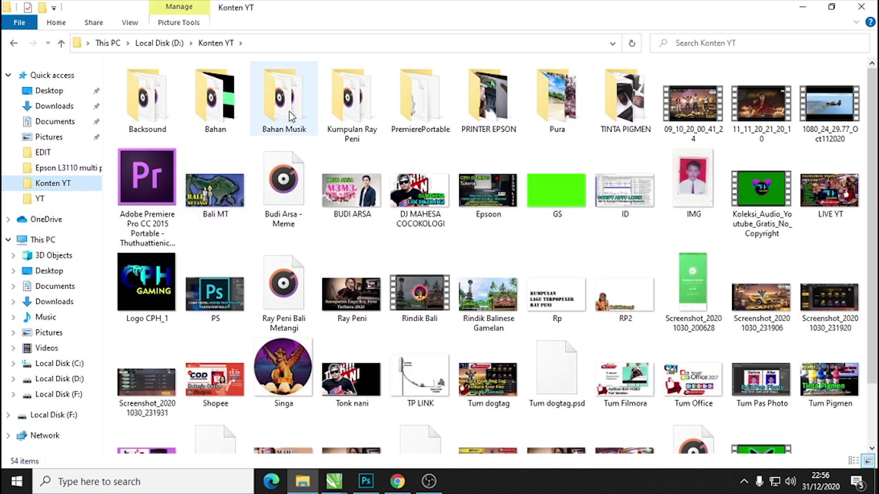
pyautogui.doubleClick(215, 101)
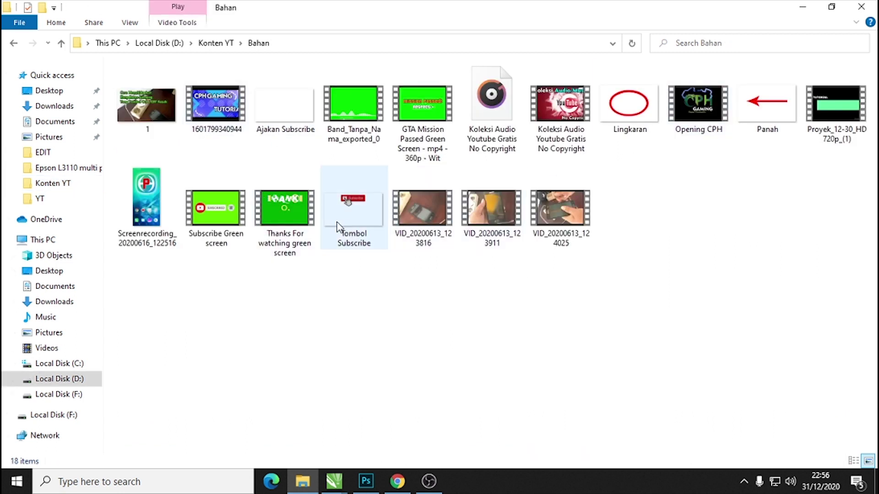
pyautogui.click(14, 43)
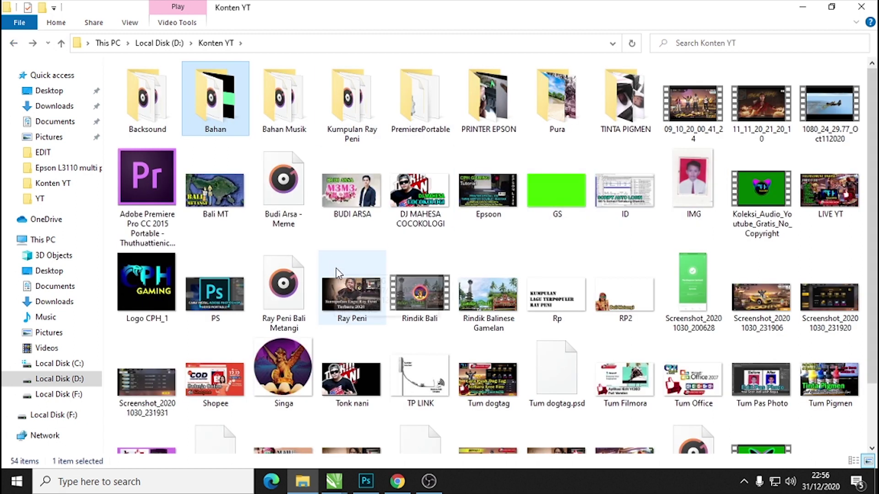
pyautogui.scroll(-3, 566, 263)
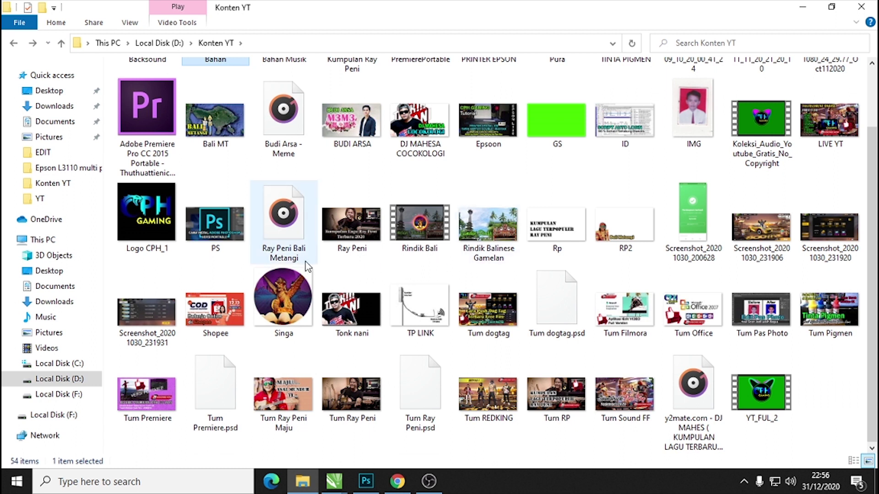
pyautogui.scroll(3, 305, 262)
pyautogui.click(143, 281)
pyautogui.moveTo(131, 277); pyautogui.dragTo(372, 488)
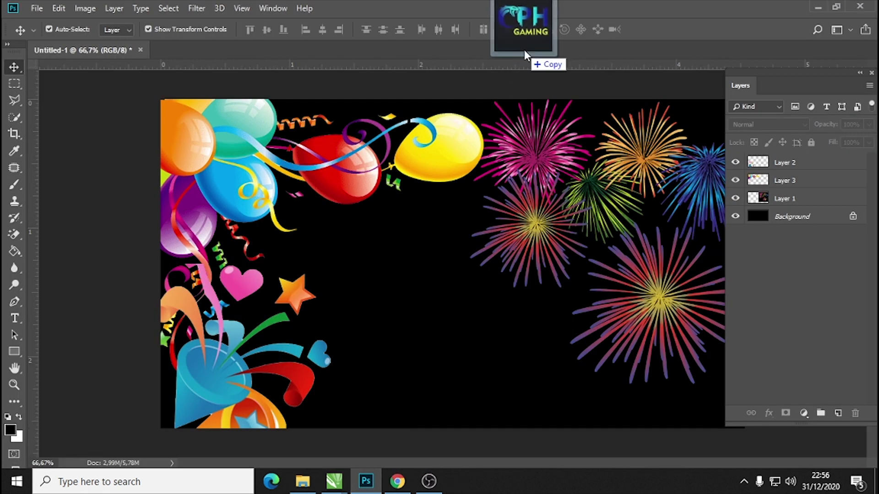
pyautogui.moveTo(372, 488); pyautogui.dragTo(525, 54)
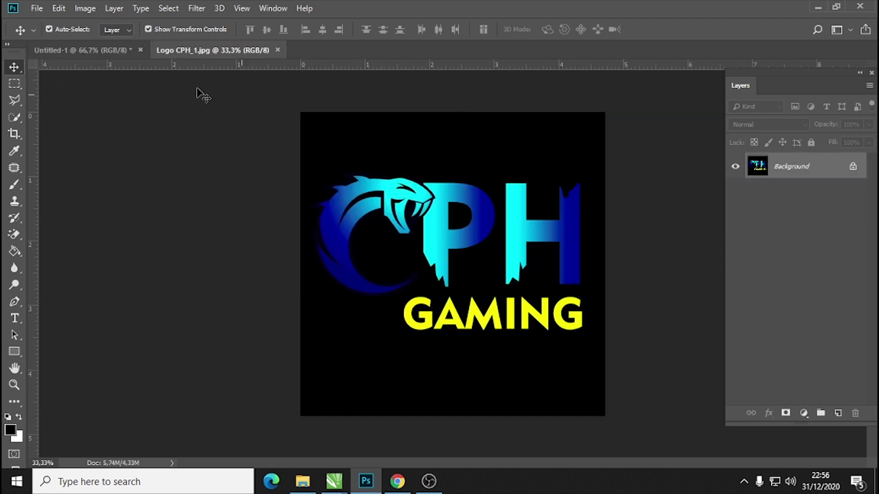
# - Return to the Untitled-1 greeting tab and zoom in on the blue ribbon by the yellow balloon
pyautogui.click(110, 51)
pyautogui.moveTo(443, 141); pyautogui.dragTo(508, 426)
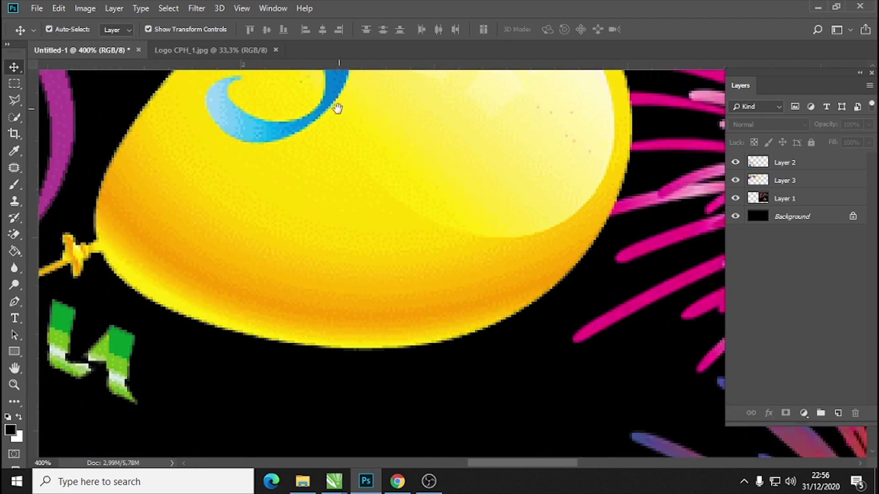
pyautogui.keyDown('ctrl'); pyautogui.click(567, 369); pyautogui.keyUp('ctrl')
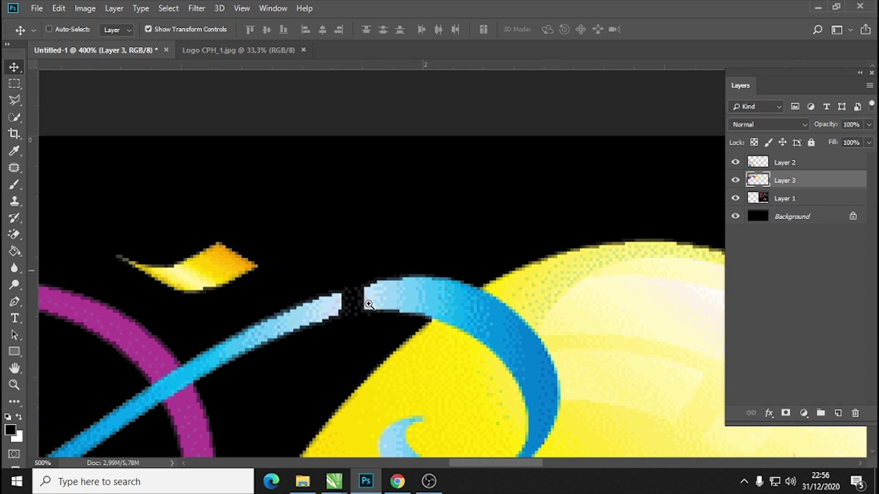
pyautogui.scroll(2, 371, 312)
# - Pick the Clone Stamp tool with a 12 px brush
pyautogui.press('s')
pyautogui.rightClick(393, 289)
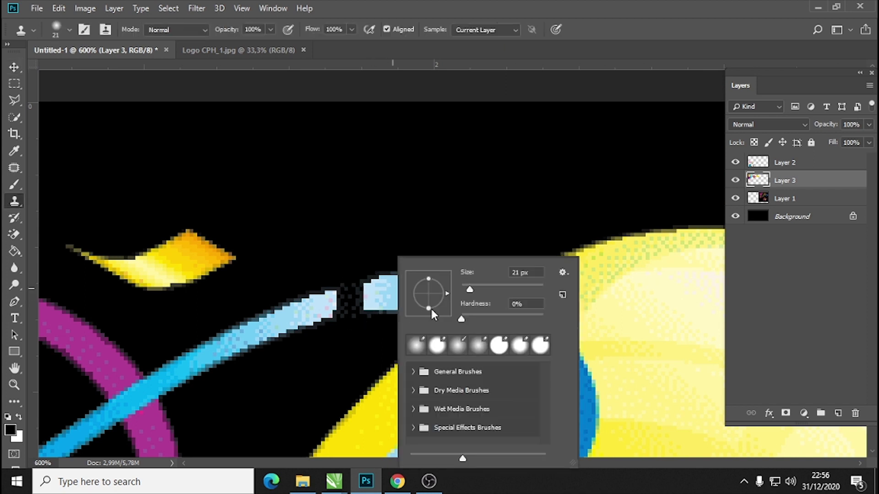
pyautogui.moveTo(470, 291); pyautogui.dragTo(467, 291)
pyautogui.press('Return')
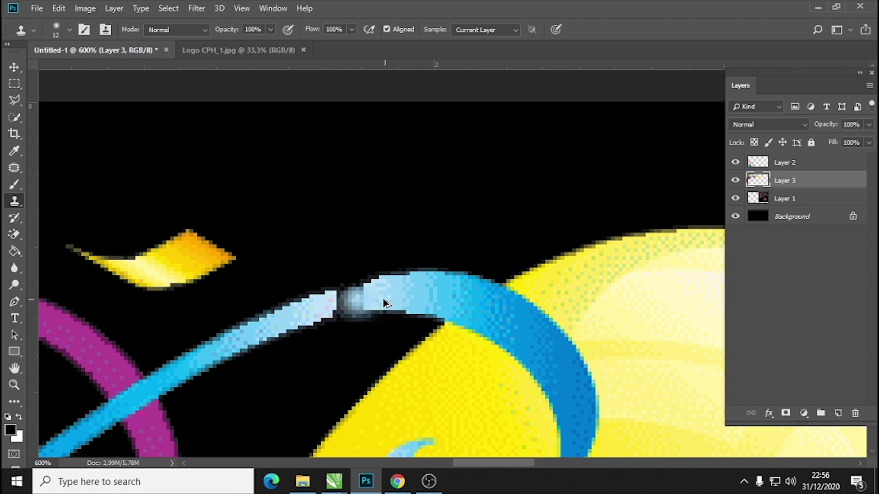
# - Clone blue ribbon over its black gap, then bring up the Logo CPH_1.jpg document
pyautogui.rightClick(412, 298)
pyautogui.press('Return')
pyautogui.moveTo(387, 291)
pyautogui.mouseDown()
pyautogui.moveTo(376, 283)
pyautogui.moveTo(362, 292)
pyautogui.mouseUp()
pyautogui.moveTo(371, 302)
pyautogui.mouseDown()
pyautogui.moveTo(329, 305)
pyautogui.moveTo(355, 298)
pyautogui.mouseUp()
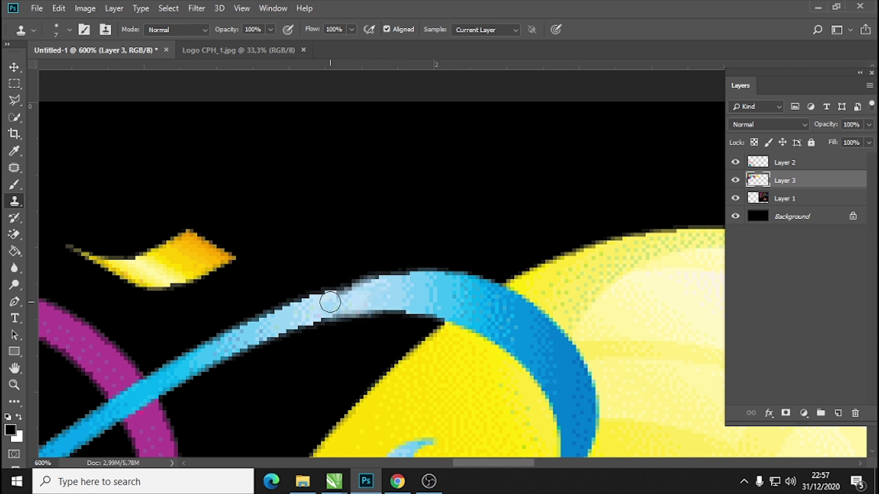
pyautogui.keyDown('alt'); pyautogui.scroll(-5, 448, 297); pyautogui.keyUp('alt')
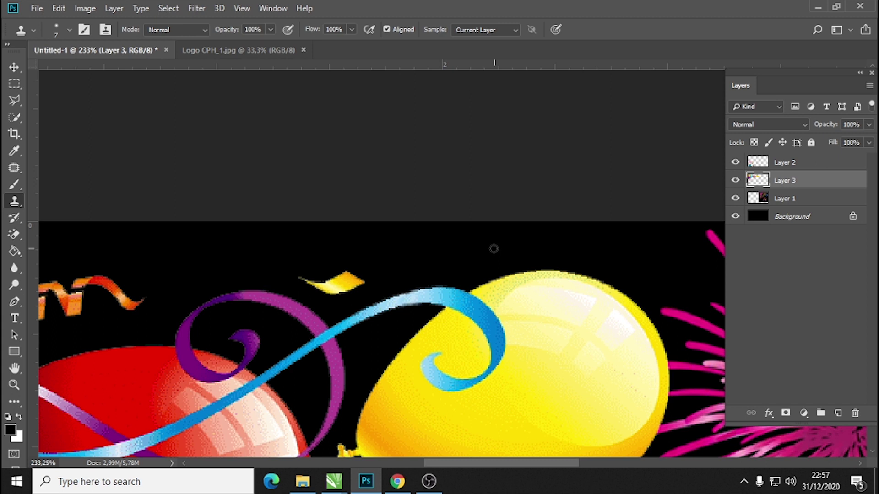
pyautogui.keyDown('alt'); pyautogui.scroll(-2, 494, 248); pyautogui.keyUp('alt')
pyautogui.keyDown('alt'); pyautogui.scroll(-2, 494, 249); pyautogui.keyUp('alt')
pyautogui.click(14, 67)
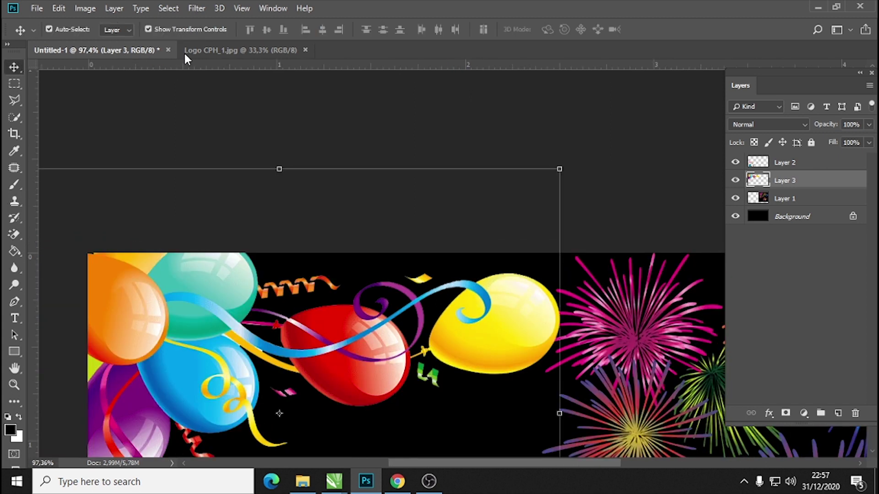
pyautogui.click(211, 50)
# - Drag the CPH Gaming logo into the greeting and scale it to under a third
pyautogui.moveTo(355, 157); pyautogui.dragTo(397, 364)
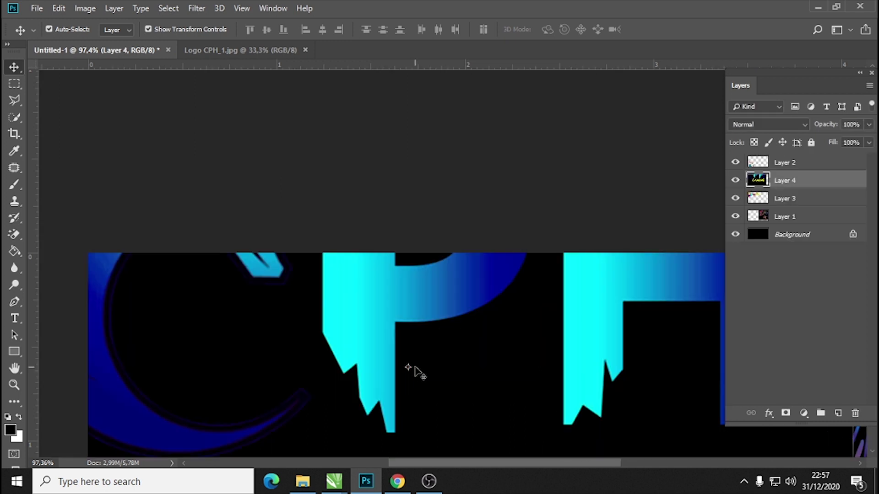
pyautogui.scroll(-3, 410, 362)
pyautogui.keyDown('alt'); pyautogui.scroll(-5, 412, 339); pyautogui.keyUp('alt')
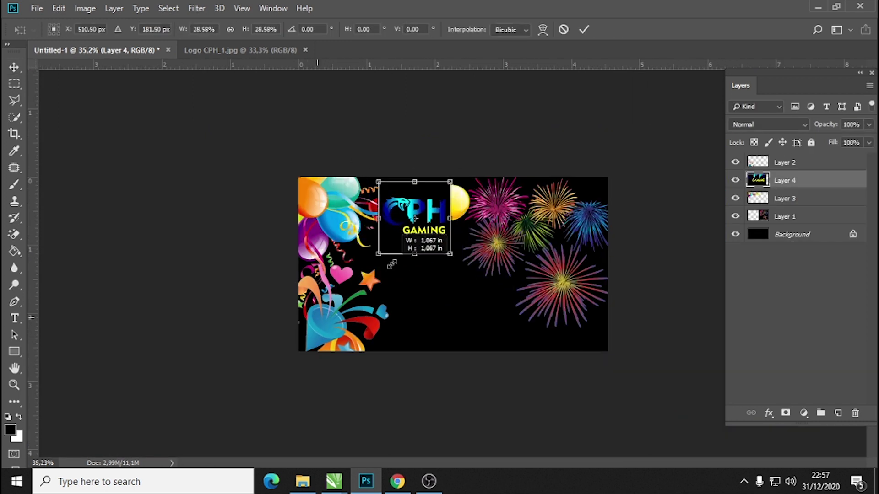
pyautogui.moveTo(251, 380); pyautogui.dragTo(368, 264)
pyautogui.click(585, 30)
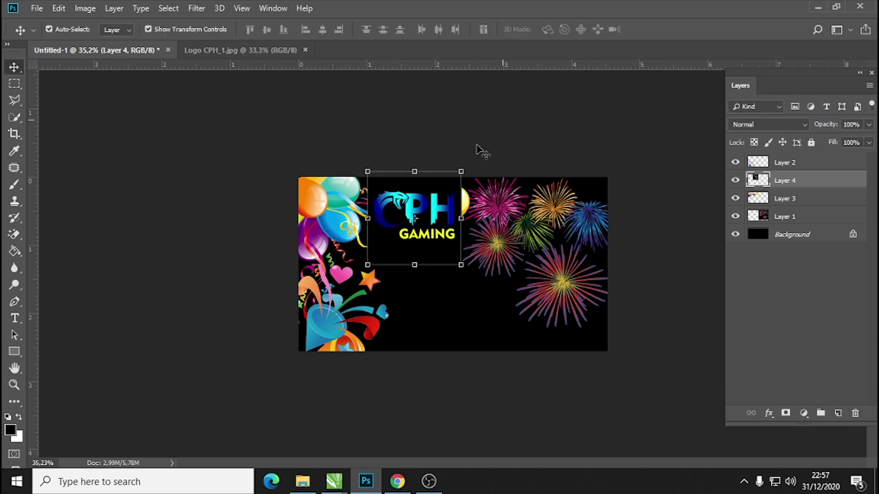
# - Move the logo lower and stack Layer 4 beneath the balloons layer
pyautogui.hotkey('ctrl', '+')
pyautogui.hotkey('ctrl', '+')
pyautogui.moveTo(429, 184); pyautogui.dragTo(428, 272)
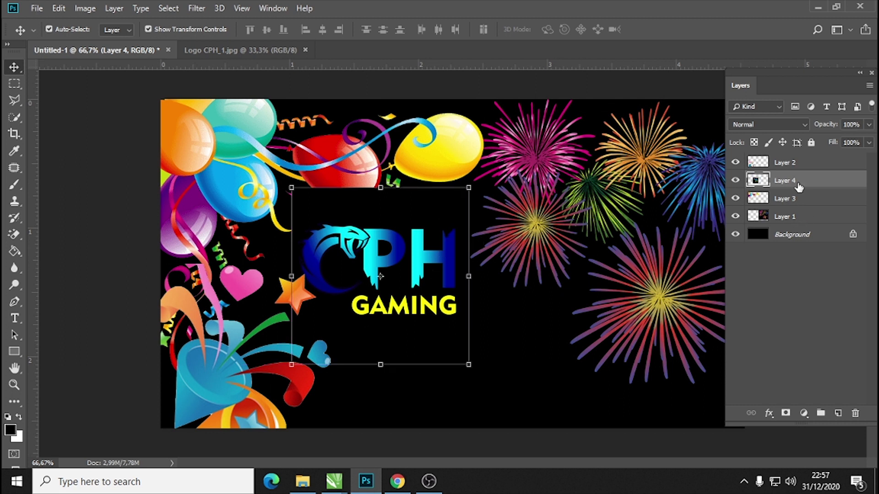
pyautogui.moveTo(798, 186); pyautogui.dragTo(801, 210)
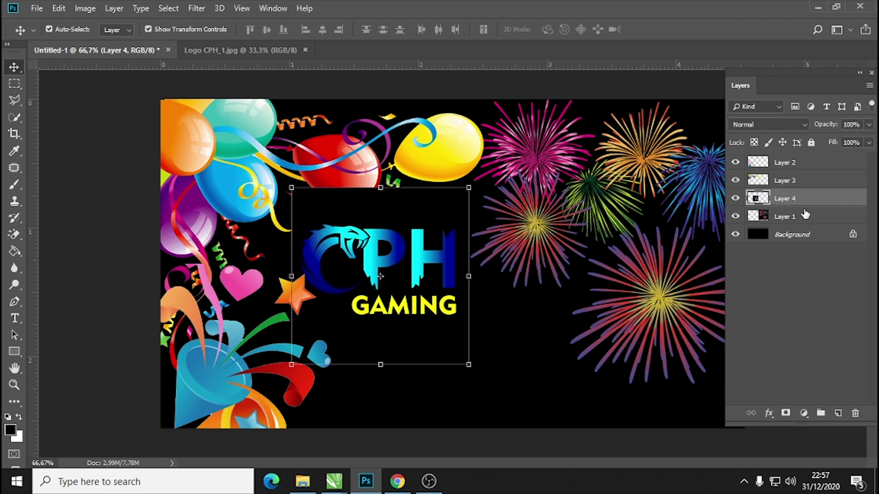
pyautogui.click(110, 306)
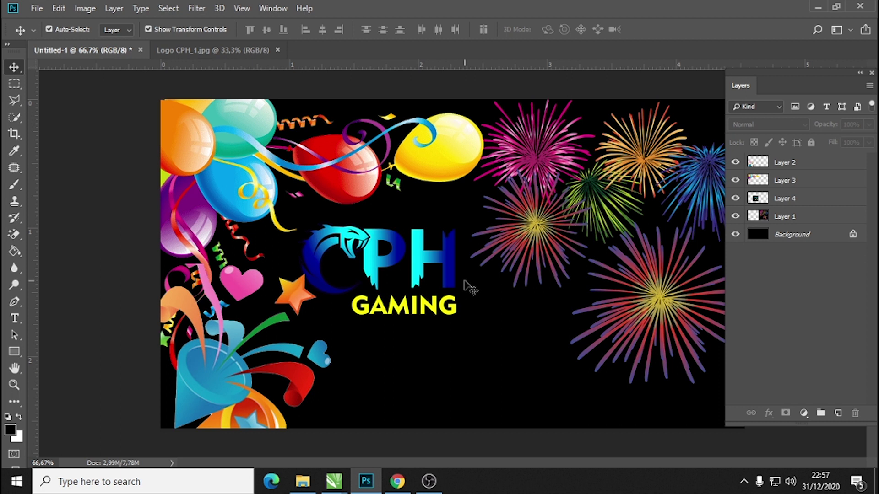
# - Enlarge the logo to about 126% and magic-erase its black backdrop
pyautogui.click(393, 249)
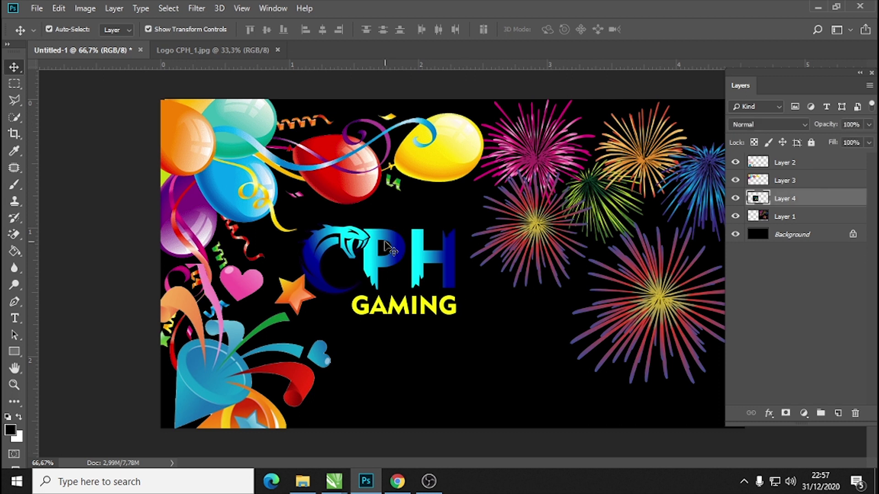
pyautogui.moveTo(471, 190); pyautogui.dragTo(545, 142)
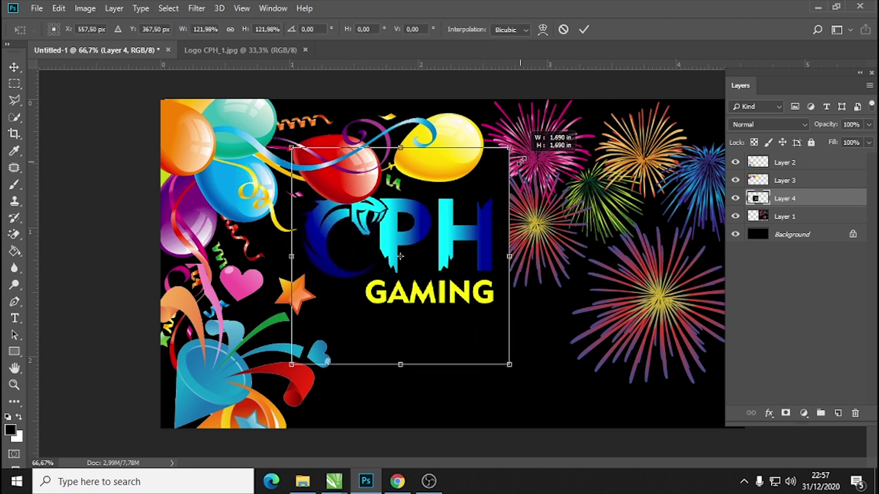
pyautogui.click(583, 29)
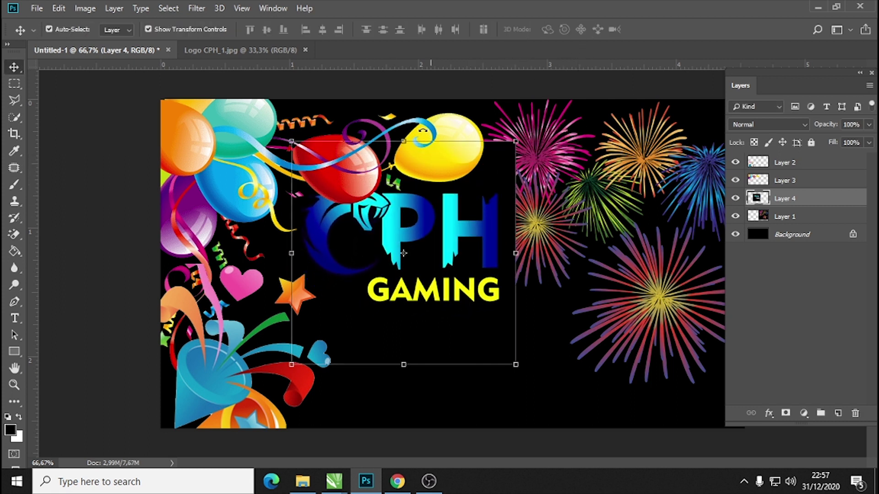
pyautogui.click(14, 234)
pyautogui.click(505, 162)
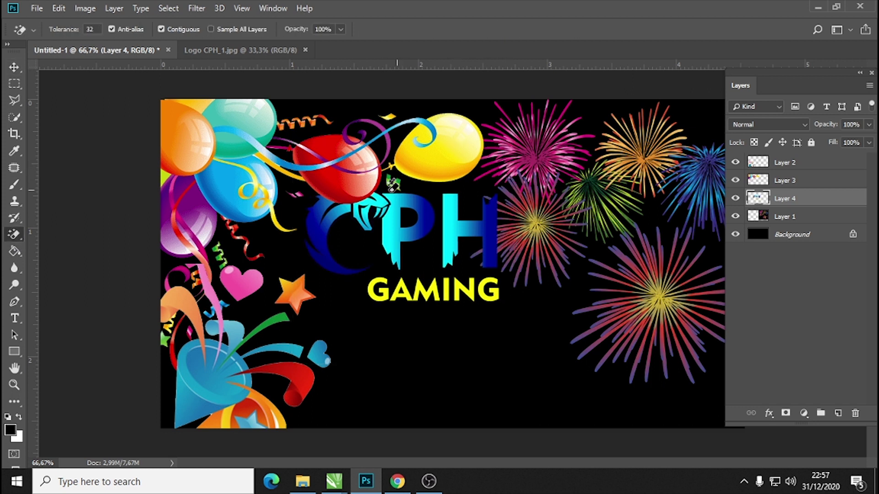
# - Move Layer 4 to the top of the stack and shift the logo up-left
pyautogui.press('v')
pyautogui.moveTo(778, 199); pyautogui.dragTo(786, 160)
pyautogui.moveTo(388, 222)
pyautogui.mouseDown()
pyautogui.moveTo(369, 208)
pyautogui.moveTo(321, 211)
pyautogui.mouseUp()
# - Switch to the Brush tool and reduce the brush size
pyautogui.scroll(1, 311, 202)
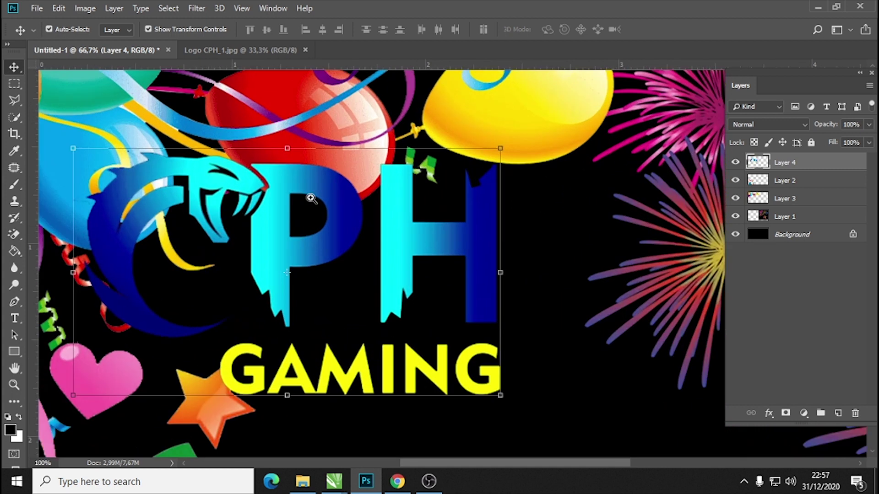
pyautogui.scroll(1, 376, 192)
pyautogui.scroll(1, 399, 183)
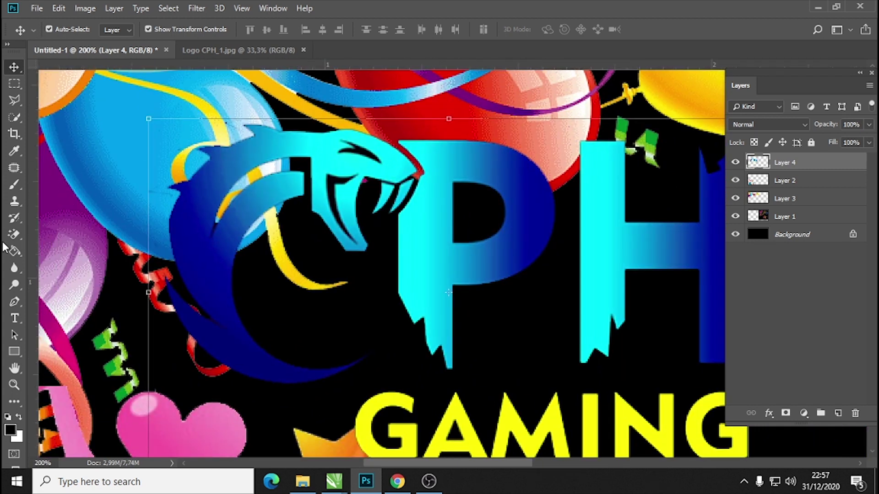
pyautogui.click(14, 184)
pyautogui.rightClick(443, 247)
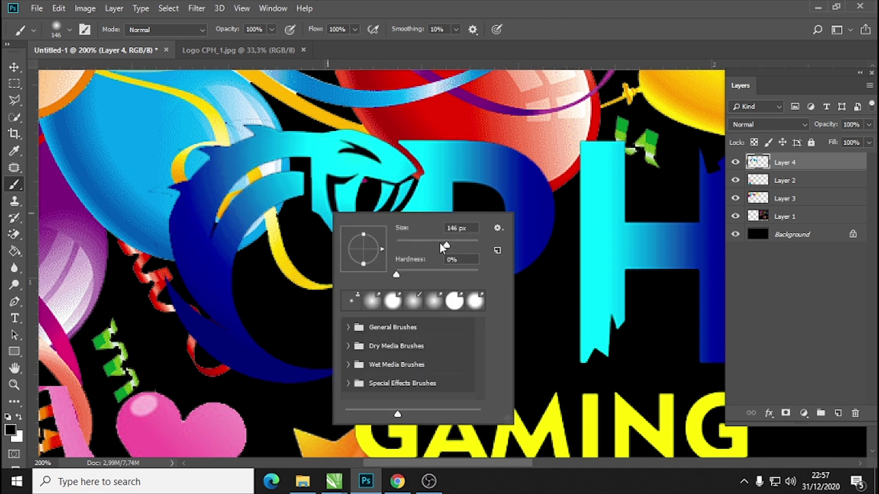
pyautogui.moveTo(422, 241); pyautogui.dragTo(419, 239)
# - On Layer 2, paint black over the snake head's red fringe with a harder brush
pyautogui.click(788, 187)
pyautogui.moveTo(208, 226)
pyautogui.mouseDown()
pyautogui.moveTo(271, 172)
pyautogui.moveTo(300, 160)
pyautogui.mouseUp()
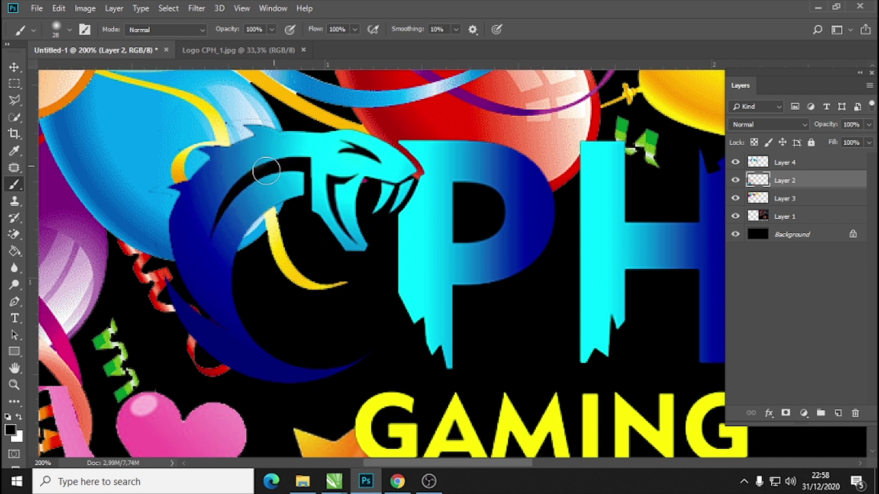
pyautogui.moveTo(420, 173); pyautogui.dragTo(410, 157)
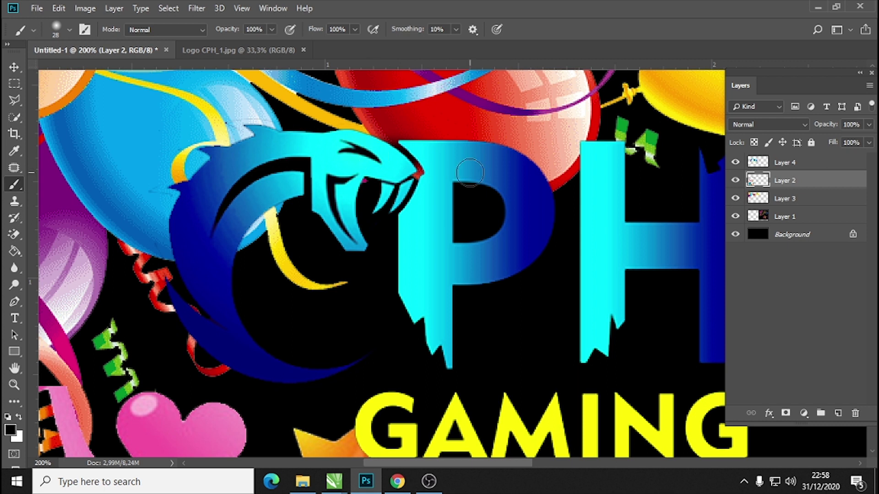
pyautogui.moveTo(541, 234); pyautogui.dragTo(586, 230)
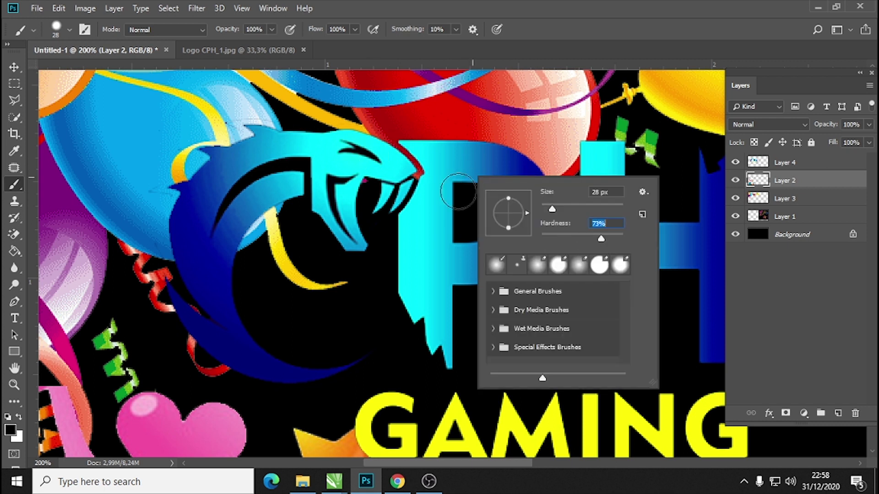
pyautogui.press('Return')
pyautogui.moveTo(403, 151); pyautogui.dragTo(419, 179)
# - Zoom out to view the whole composition and reselect the logo layer with the Move tool
pyautogui.moveTo(504, 192); pyautogui.dragTo(265, 172)
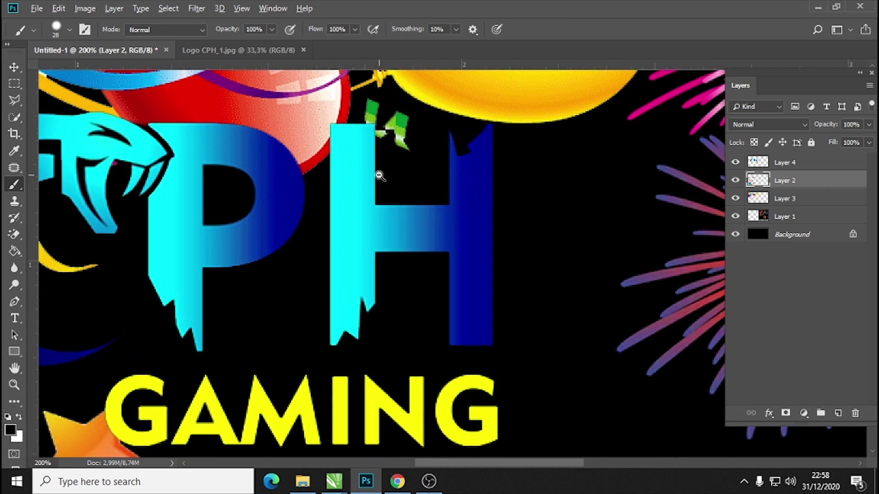
pyautogui.keyDown('alt'); pyautogui.click(379, 176); pyautogui.keyUp('alt')
pyautogui.keyDown('alt'); pyautogui.click(379, 175); pyautogui.keyUp('alt')
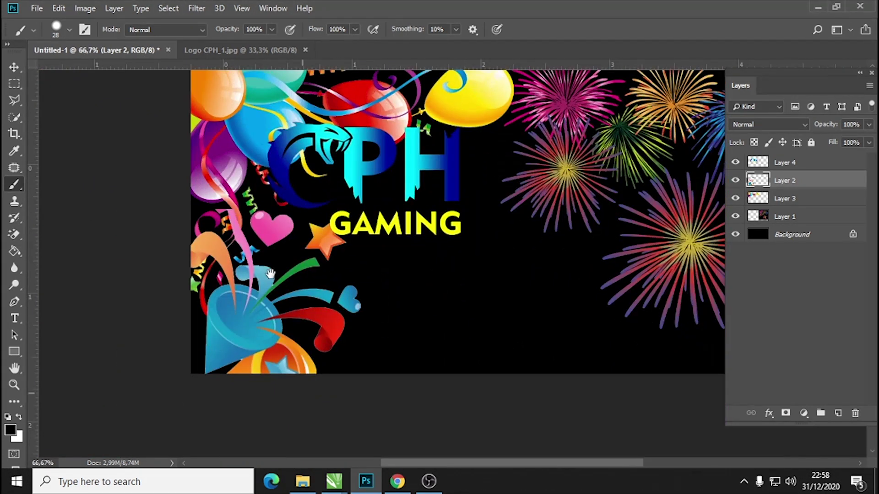
pyautogui.click(14, 68)
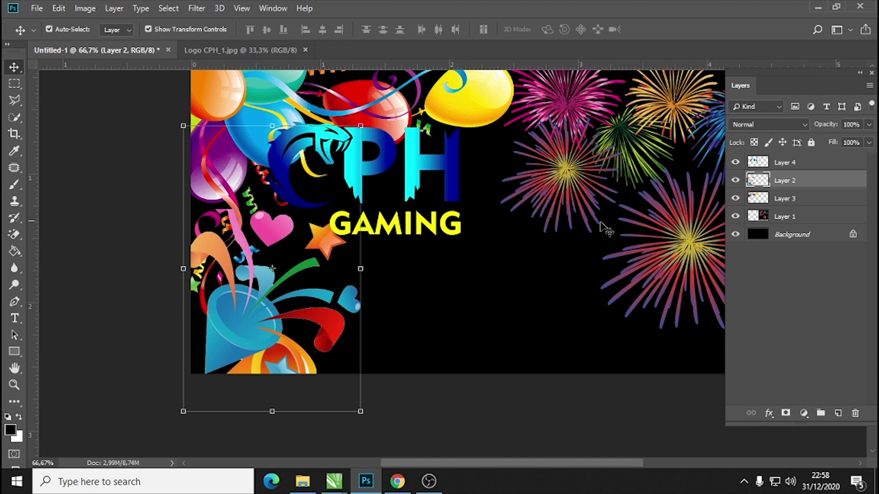
pyautogui.click(789, 165)
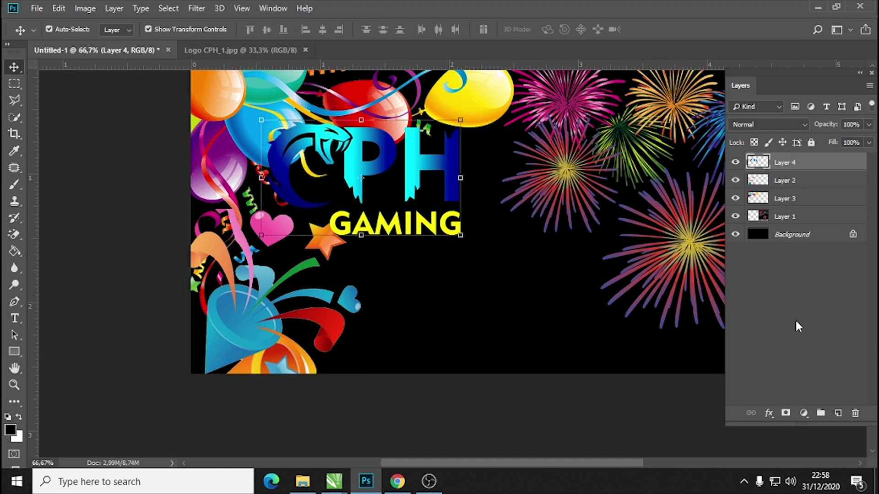
# - Add a black, outside, ~6 px Stroke effect in Normal blend mode to the logo layer
pyautogui.click(776, 412)
pyautogui.click(500, 205)
pyautogui.scroll(-3, 316, 204)
pyautogui.scroll(-5, 281, 234)
pyautogui.scroll(-5, 282, 233)
pyautogui.scroll(2, 281, 233)
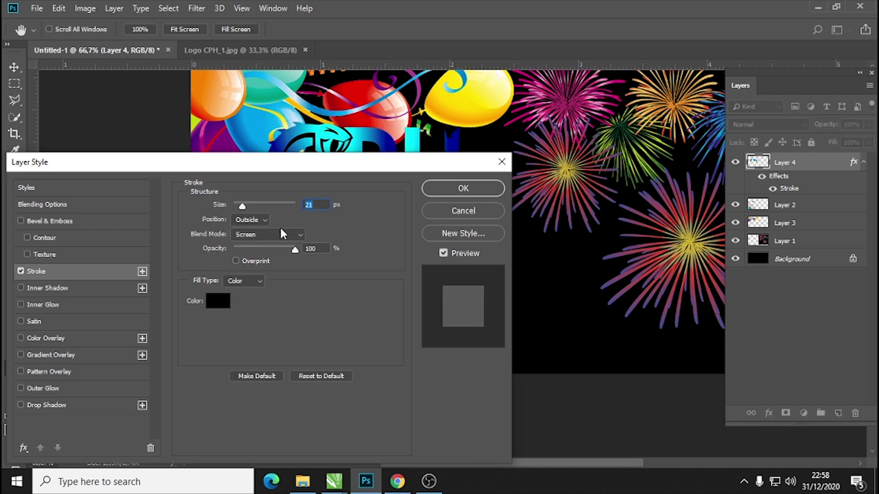
pyautogui.scroll(-1, 254, 224)
pyautogui.scroll(1, 255, 224)
pyautogui.scroll(-4, 321, 204)
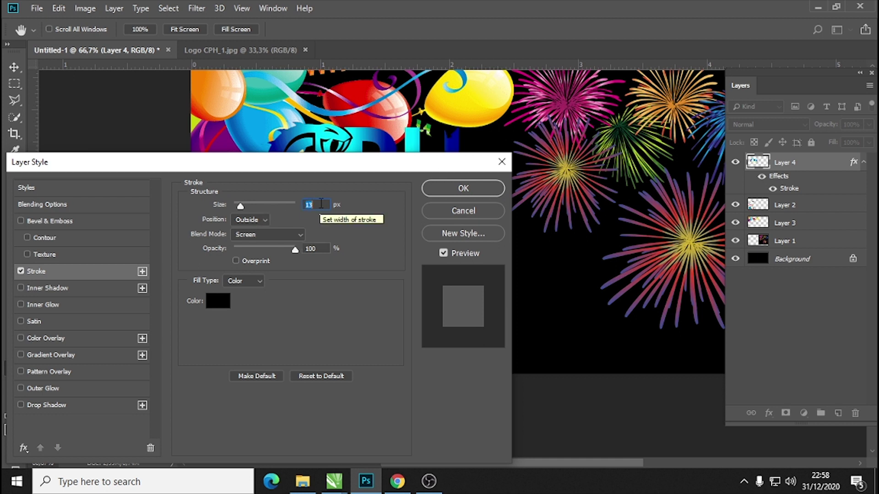
pyautogui.click(268, 234)
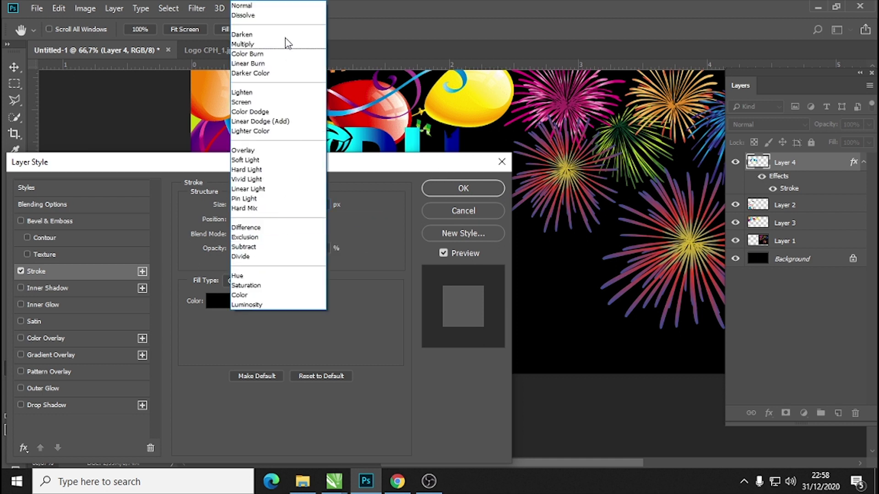
pyautogui.click(286, 6)
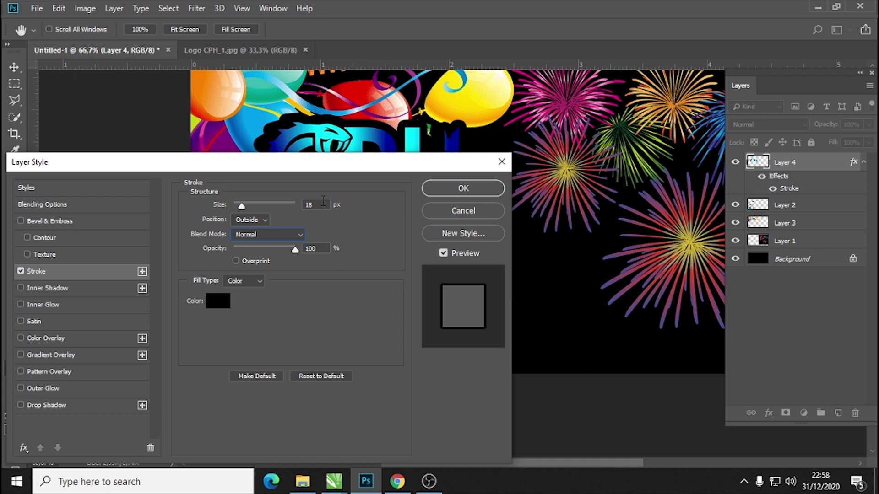
pyautogui.scroll(-8, 325, 202)
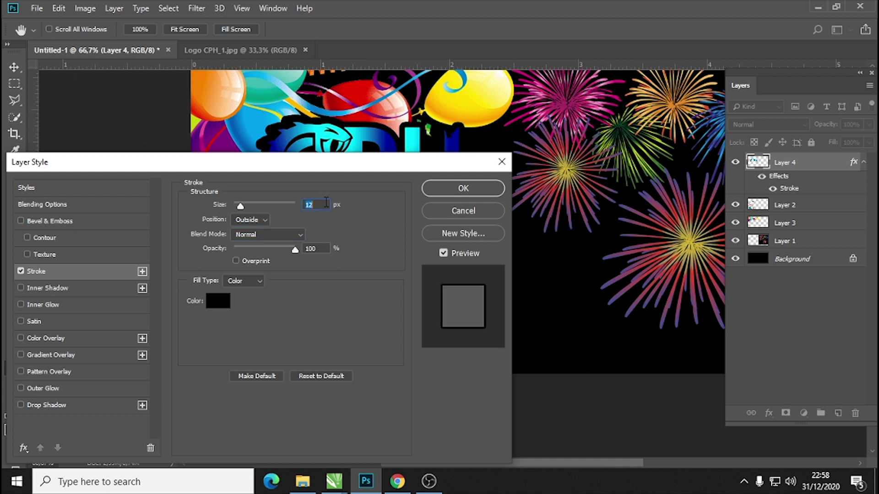
pyautogui.scroll(-1, 326, 202)
pyautogui.scroll(-1, 326, 201)
pyautogui.scroll(-1, 326, 202)
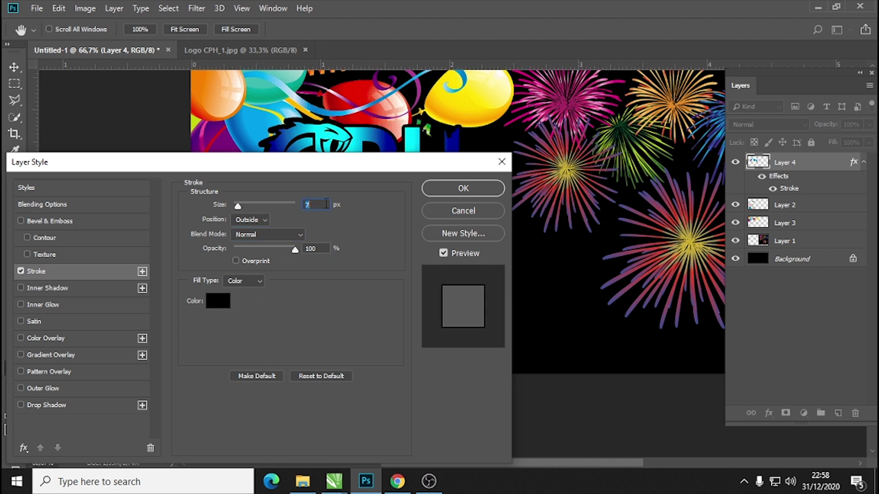
pyautogui.scroll(-1, 326, 203)
pyautogui.click(467, 192)
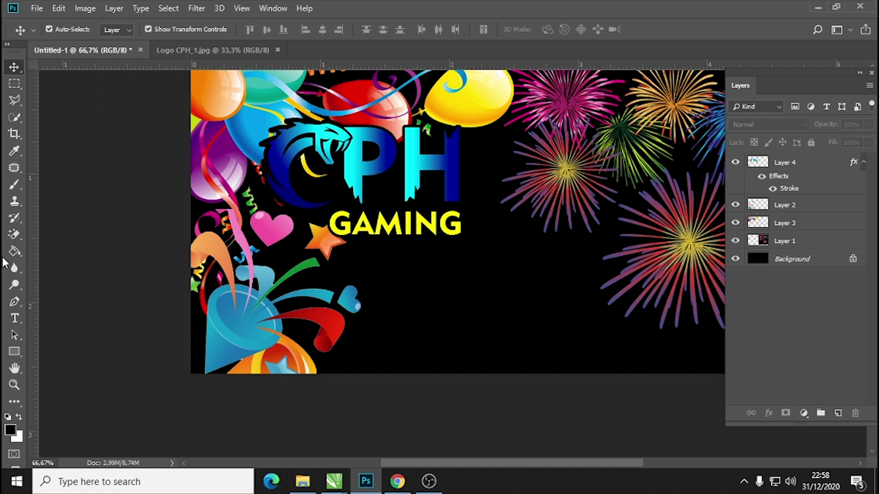
# - Type the text 'Mengucapkan' beside the logo
pyautogui.click(14, 318)
pyautogui.keyDown('ctrl'); pyautogui.click(526, 166); pyautogui.keyUp('ctrl')
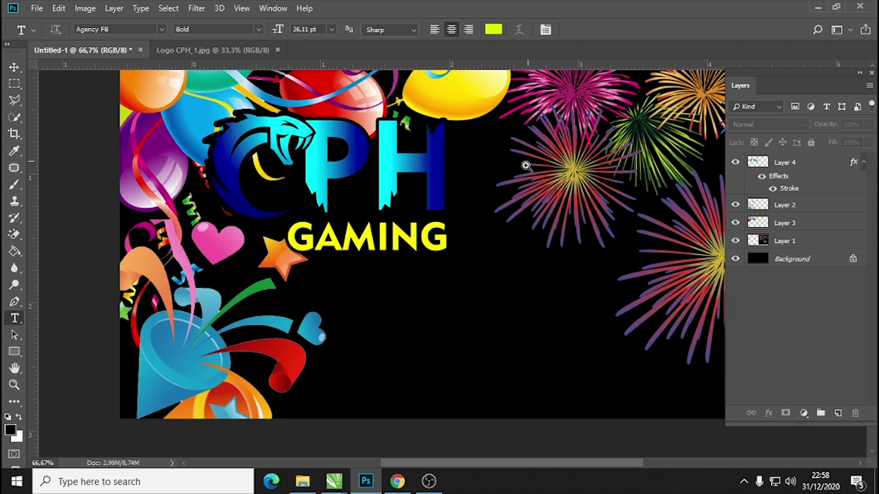
pyautogui.click(390, 292)
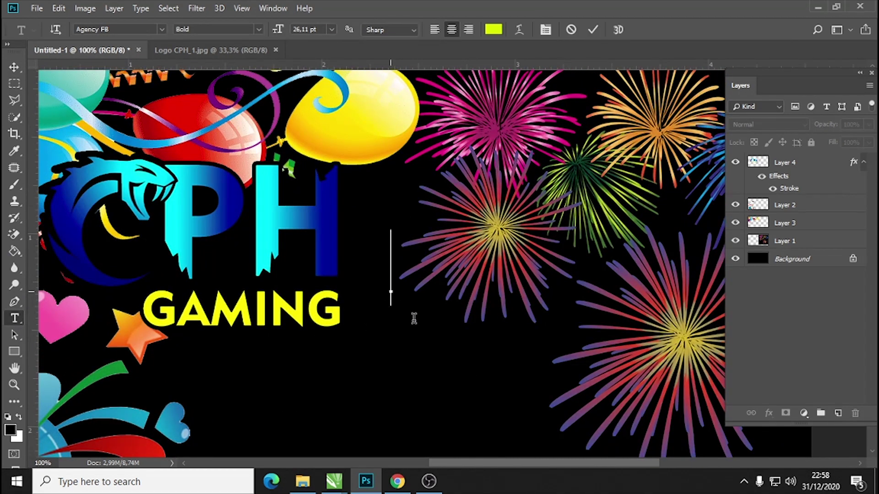
pyautogui.write('Mengucapkan')
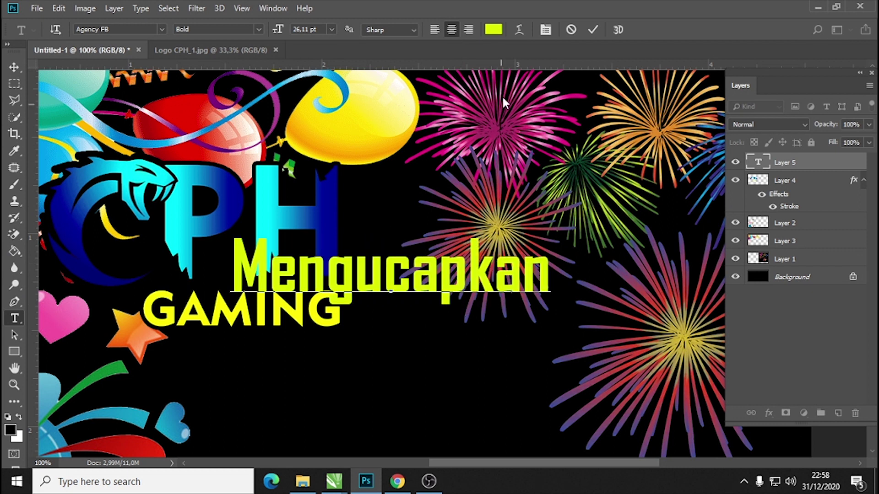
pyautogui.click(593, 30)
# - Move the Mengucapkan text to the right of GAMING
pyautogui.hotkey('ctrl', '0')
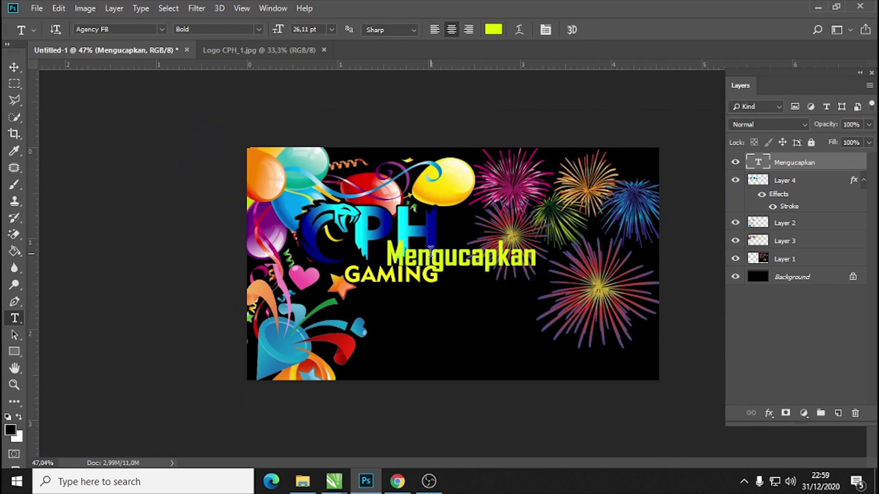
pyautogui.press('v')
pyautogui.moveTo(500, 259)
pyautogui.mouseDown()
pyautogui.moveTo(564, 254)
pyautogui.moveTo(416, 305)
pyautogui.mouseUp()
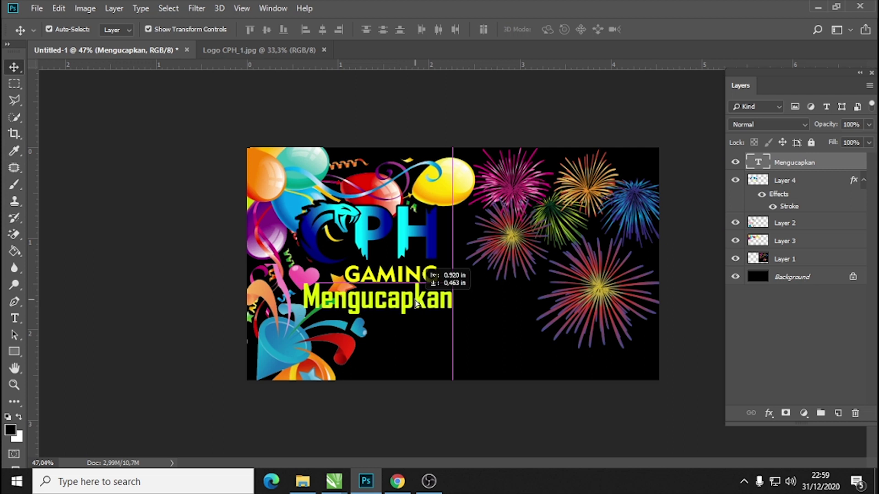
pyautogui.click(407, 234)
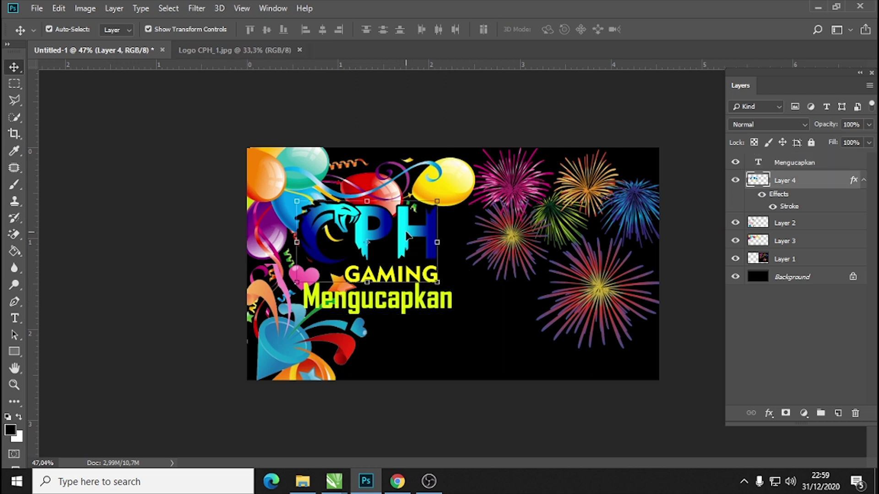
pyautogui.click(379, 338)
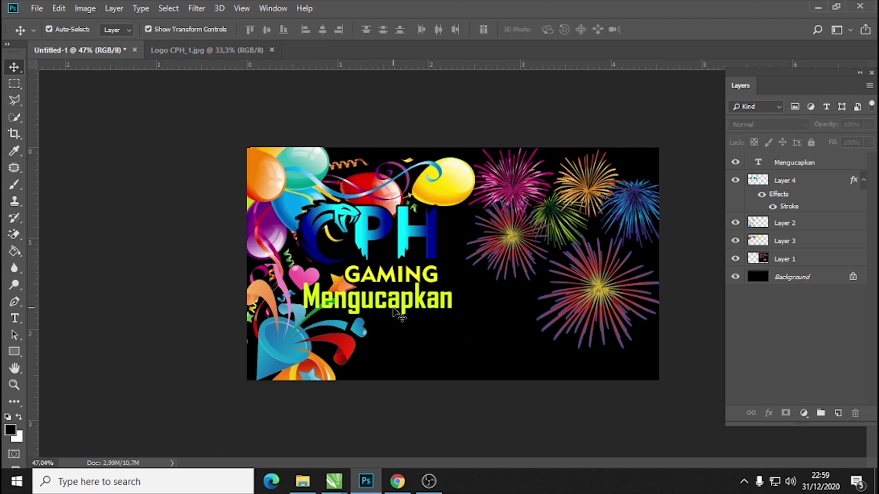
pyautogui.moveTo(399, 315); pyautogui.dragTo(541, 283)
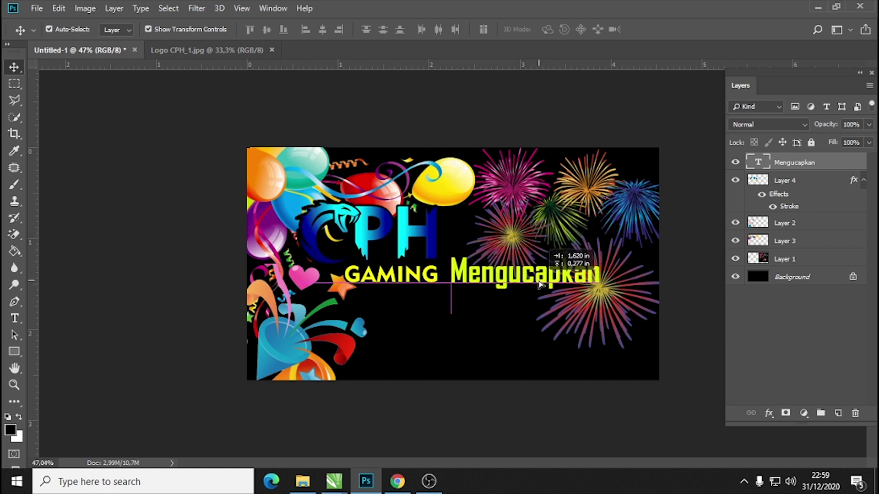
pyautogui.moveTo(540, 284)
pyautogui.mouseDown()
pyautogui.moveTo(506, 274)
pyautogui.moveTo(564, 264)
pyautogui.mouseUp()
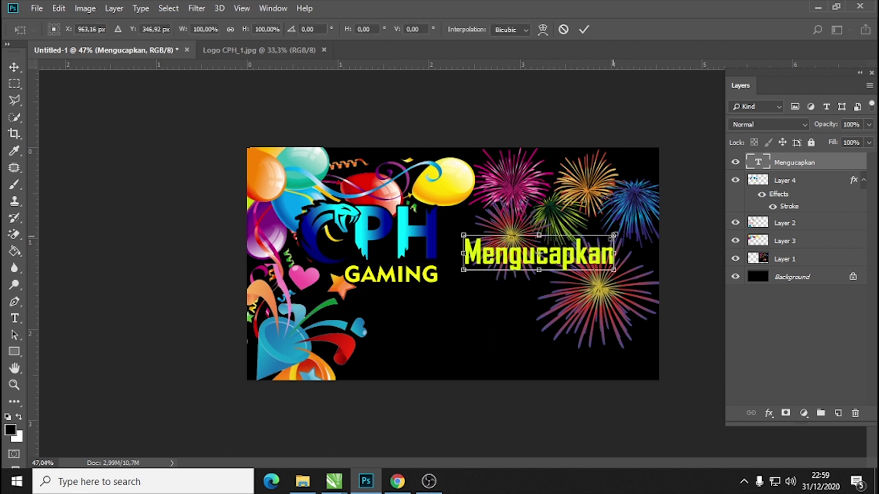
# - Scale Mengucapkan down and nudge it left to sit next to GAMING
pyautogui.moveTo(613, 238); pyautogui.dragTo(576, 244)
pyautogui.click(583, 29)
pyautogui.moveTo(506, 257)
pyautogui.mouseDown()
pyautogui.moveTo(495, 258)
pyautogui.moveTo(493, 275)
pyautogui.mouseUp()
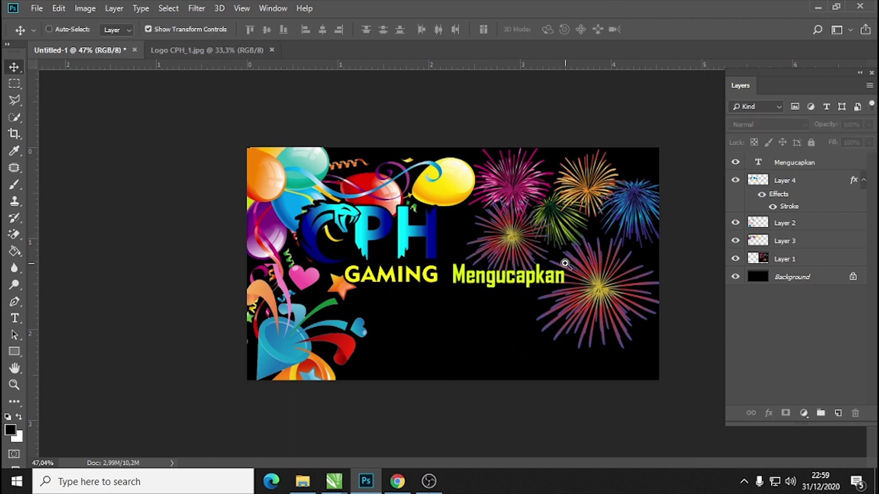
pyautogui.keyDown('ctrl'); pyautogui.click(506, 319); pyautogui.keyUp('ctrl')
# - At 100% zoom, type a 'Happy New Year' text line below GAMING
pyautogui.keyDown('ctrl'); pyautogui.click(499, 326); pyautogui.keyUp('ctrl')
pyautogui.keyDown('ctrl'); pyautogui.click(496, 275); pyautogui.keyUp('ctrl')
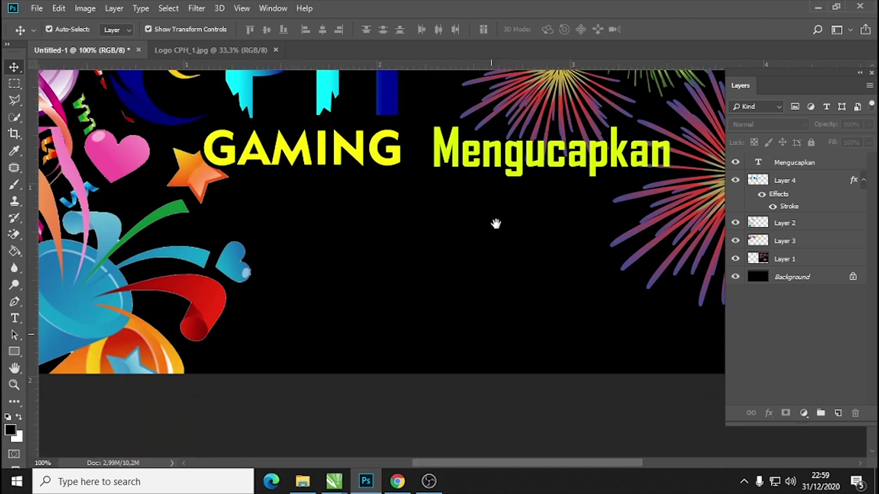
pyautogui.click(16, 318)
pyautogui.click(193, 271)
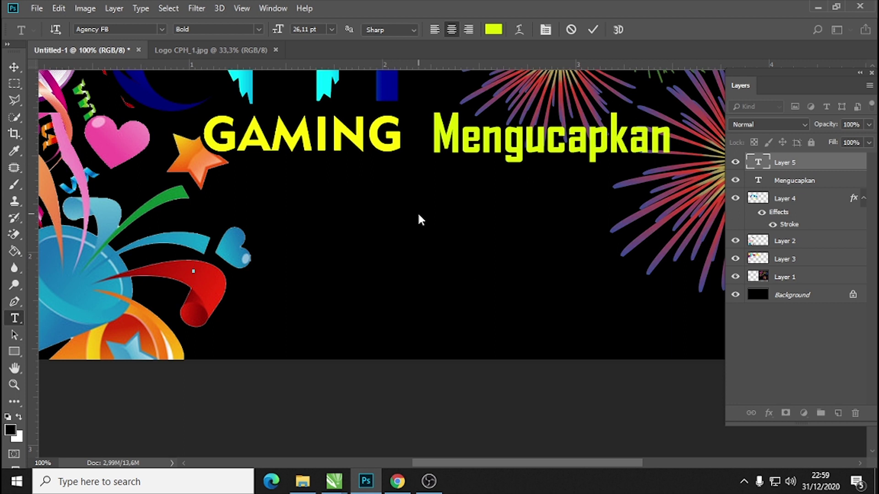
pyautogui.write('Happy ')
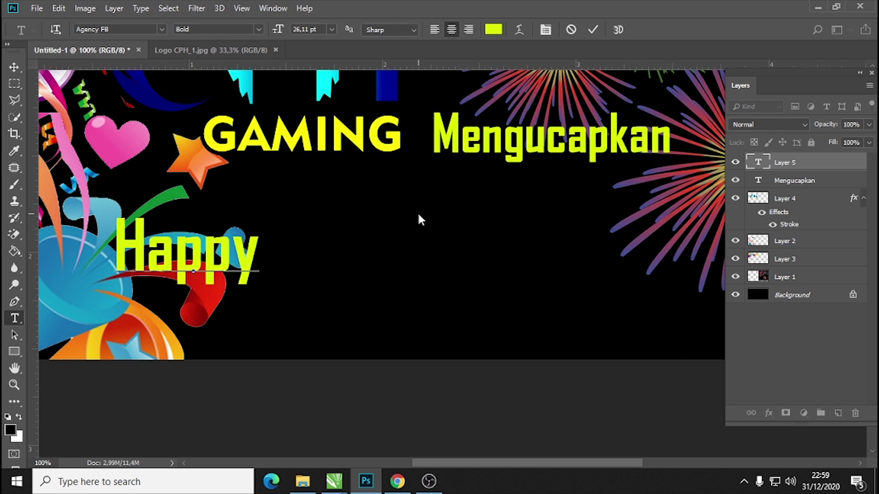
pyautogui.write('New Y')
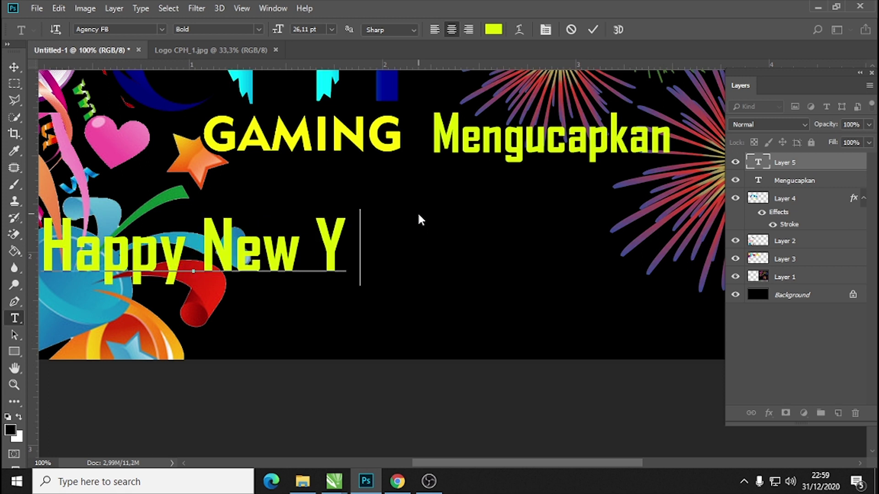
pyautogui.write('ear')
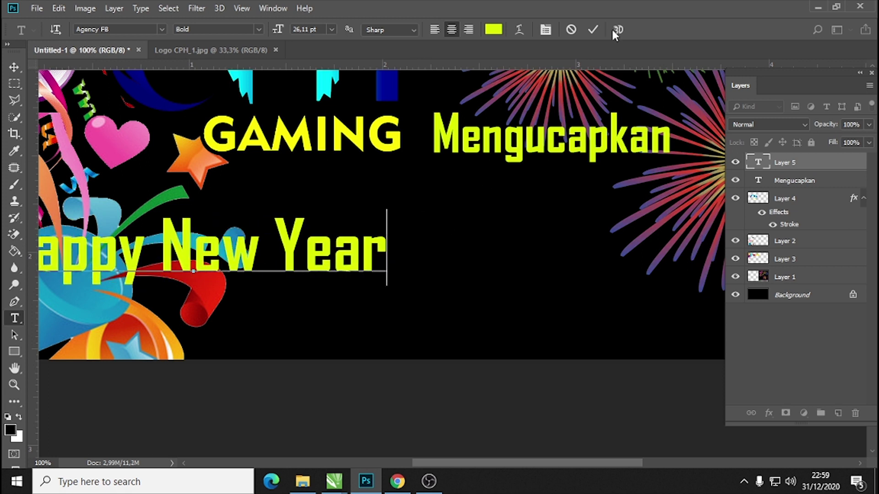
pyautogui.click(594, 30)
# - In Chrome, go back three pages to the 'terompet tahun baru png' image results and scroll them
pyautogui.click(397, 481)
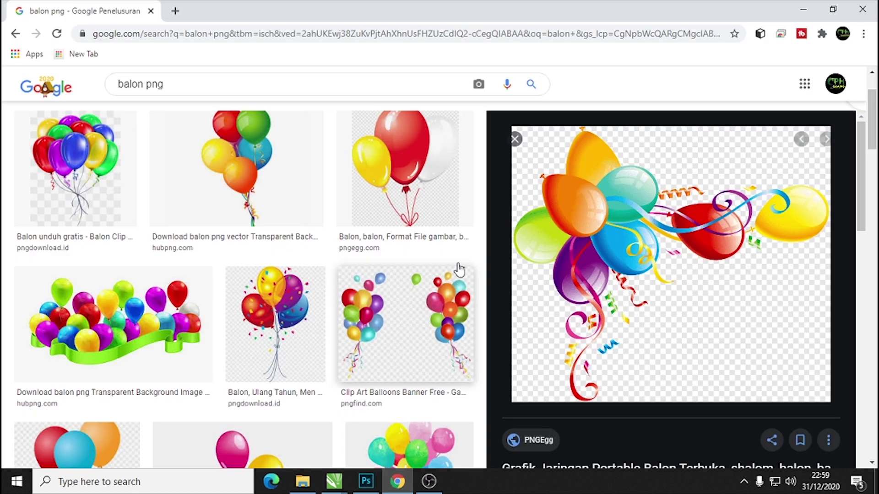
pyautogui.click(18, 34)
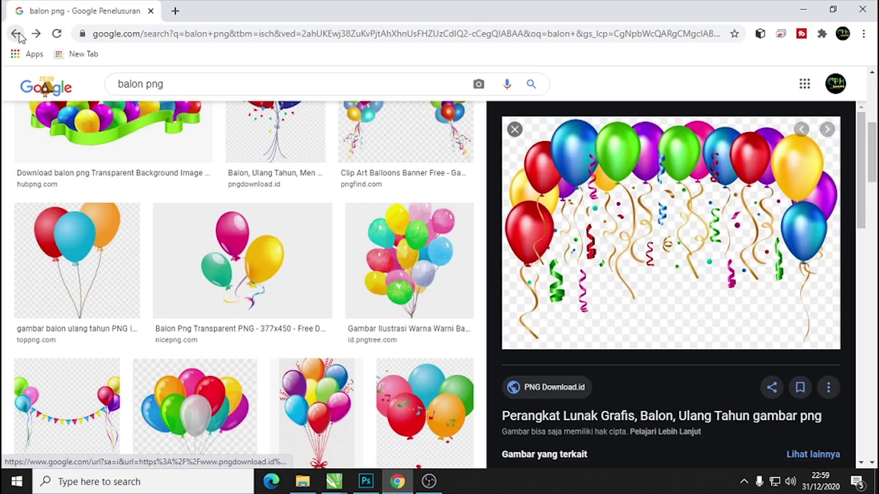
pyautogui.click(18, 34)
pyautogui.click(18, 33)
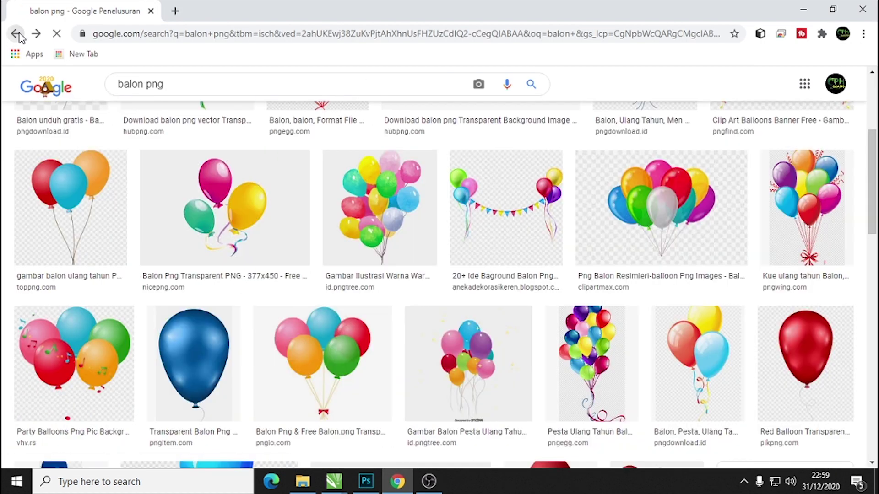
pyautogui.scroll(-5, 455, 312)
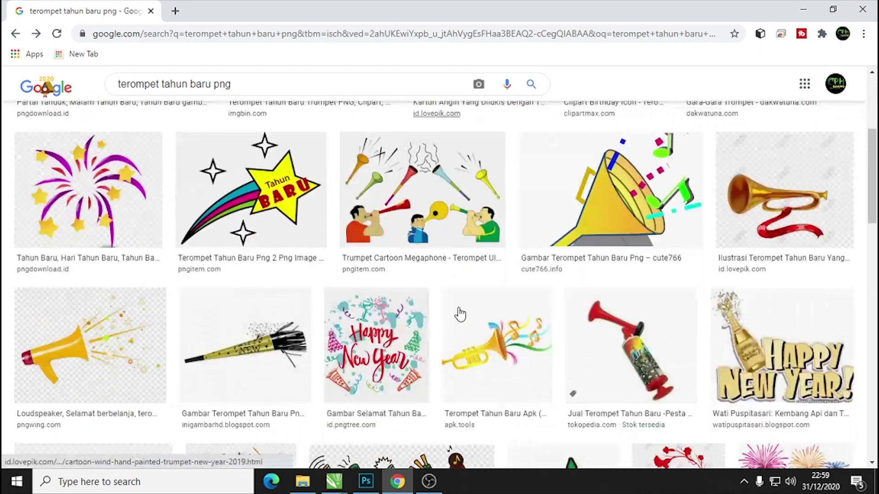
pyautogui.scroll(-3, 458, 314)
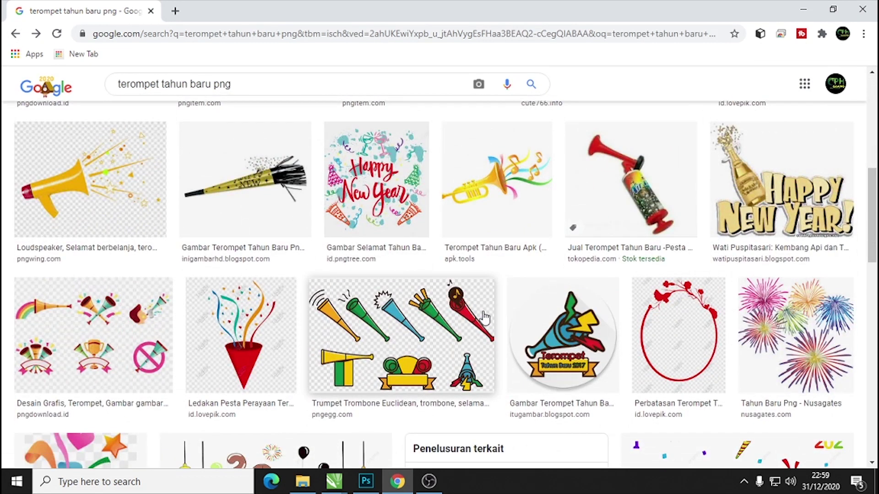
# - Set the Happy New Year text in Rage Italic, chosen from the font family list
pyautogui.click(366, 482)
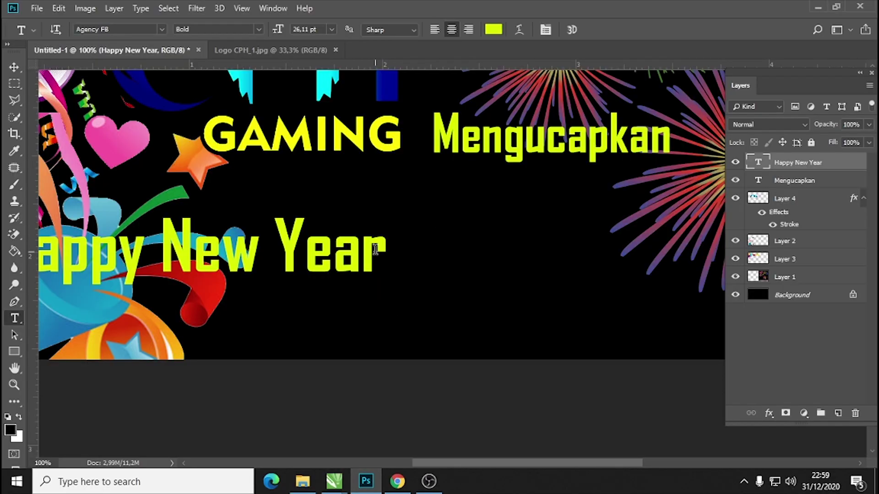
pyautogui.scroll(-2, 374, 249)
pyautogui.click(162, 29)
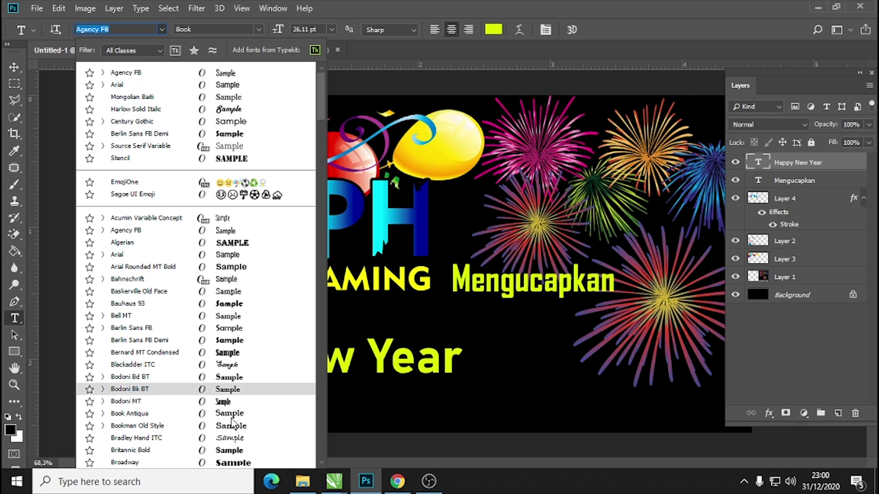
pyautogui.scroll(-3, 238, 419)
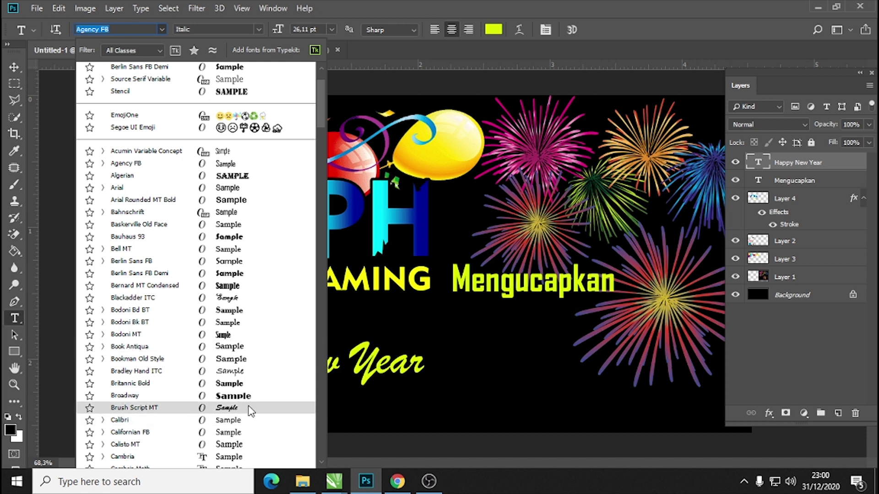
pyautogui.scroll(-2, 251, 411)
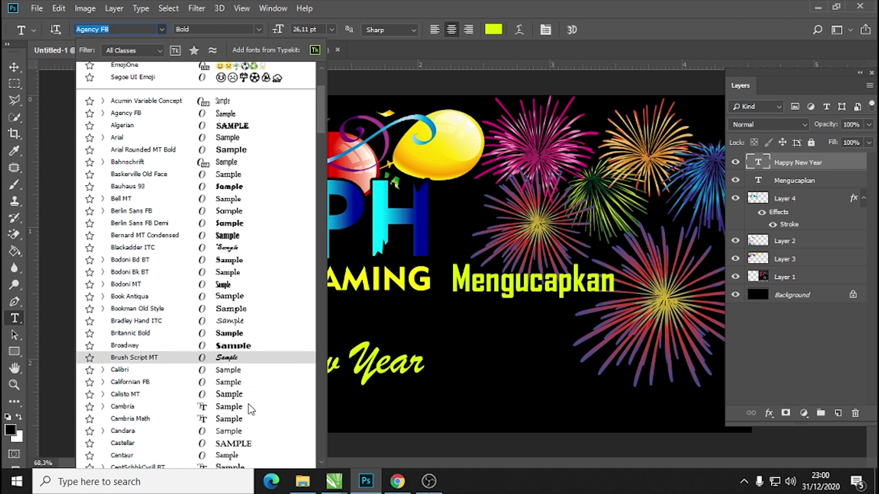
pyautogui.scroll(-3, 283, 392)
pyautogui.scroll(-3, 283, 392)
pyautogui.scroll(-3, 283, 392)
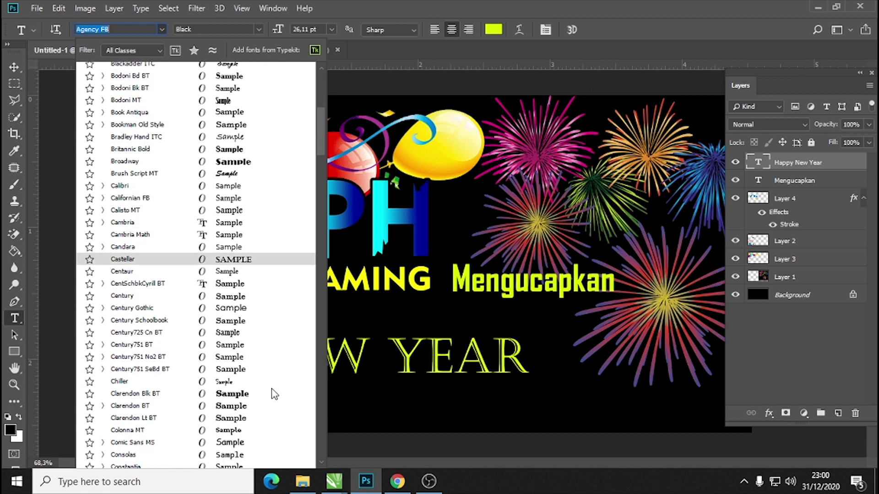
pyautogui.scroll(-2, 274, 394)
pyautogui.scroll(-1, 274, 394)
pyautogui.scroll(-2, 274, 393)
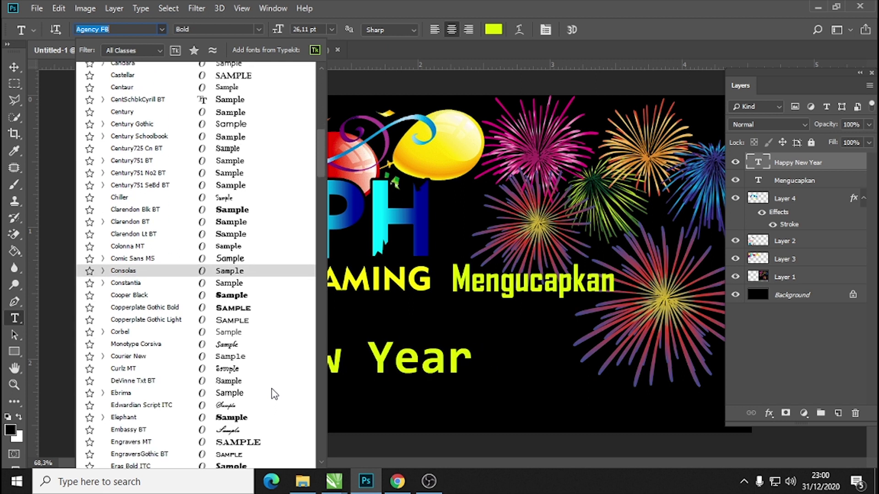
pyautogui.scroll(-3, 274, 394)
pyautogui.scroll(-1, 274, 394)
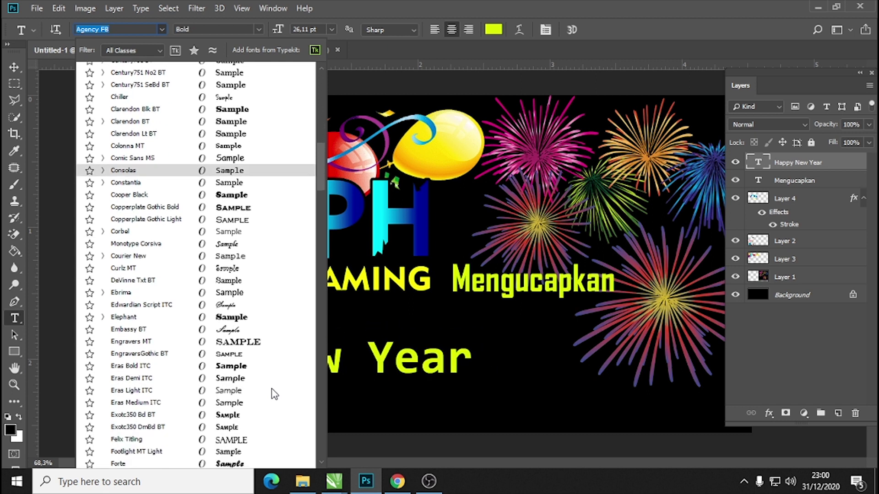
pyautogui.scroll(-1, 273, 394)
pyautogui.scroll(-2, 273, 395)
pyautogui.scroll(-1, 274, 394)
pyautogui.scroll(-3, 274, 394)
pyautogui.scroll(-2, 274, 395)
pyautogui.scroll(-1, 277, 385)
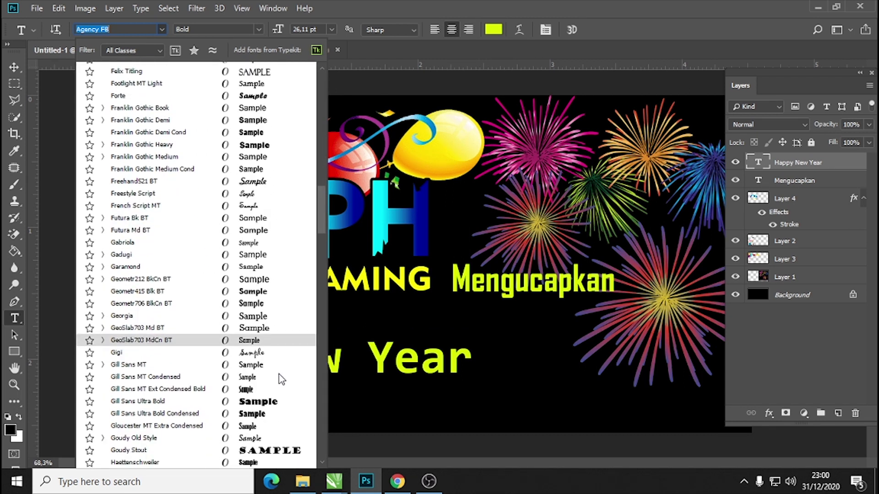
pyautogui.scroll(-1, 278, 382)
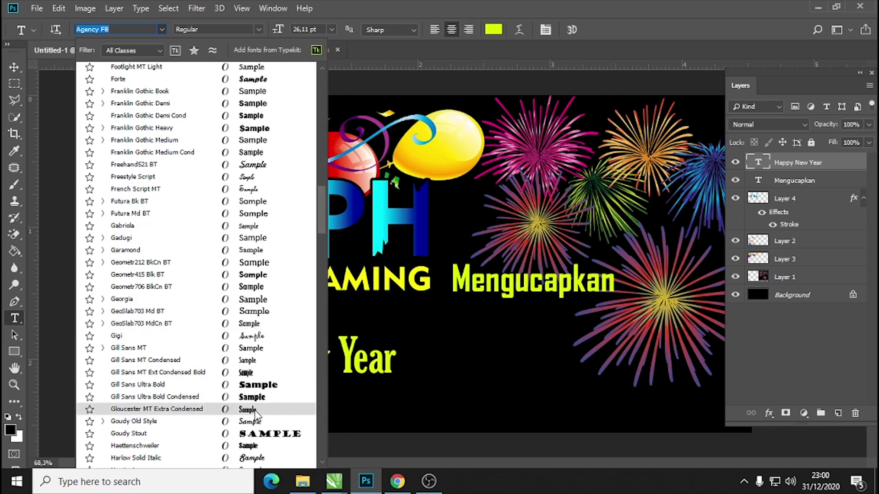
pyautogui.scroll(-2, 256, 414)
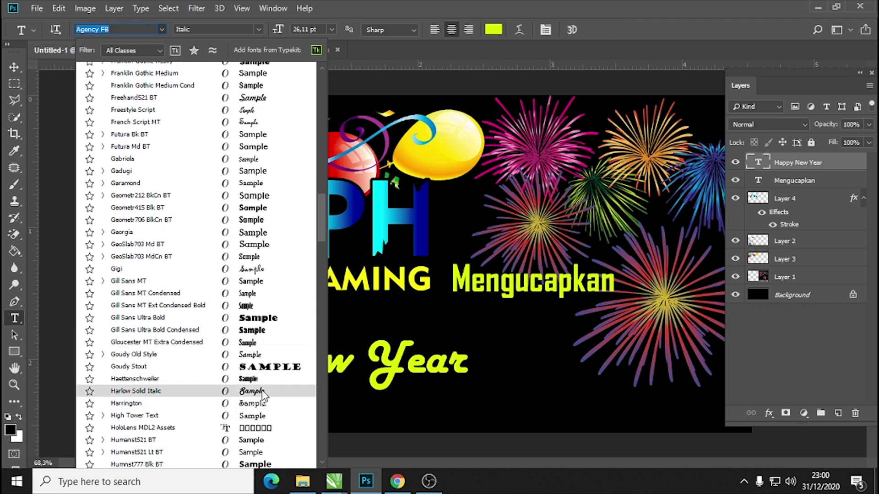
pyautogui.scroll(-1, 263, 396)
pyautogui.scroll(-3, 263, 396)
pyautogui.scroll(-2, 263, 396)
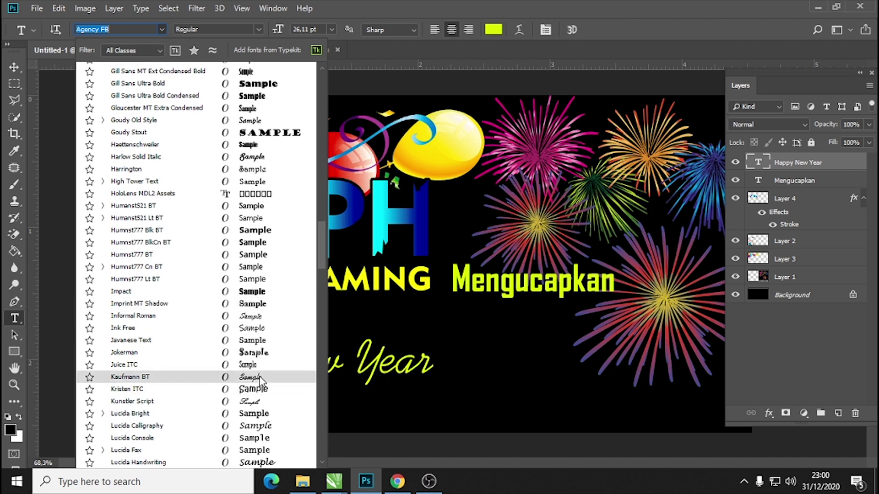
pyautogui.scroll(-2, 260, 379)
pyautogui.scroll(-1, 260, 380)
pyautogui.scroll(-2, 261, 385)
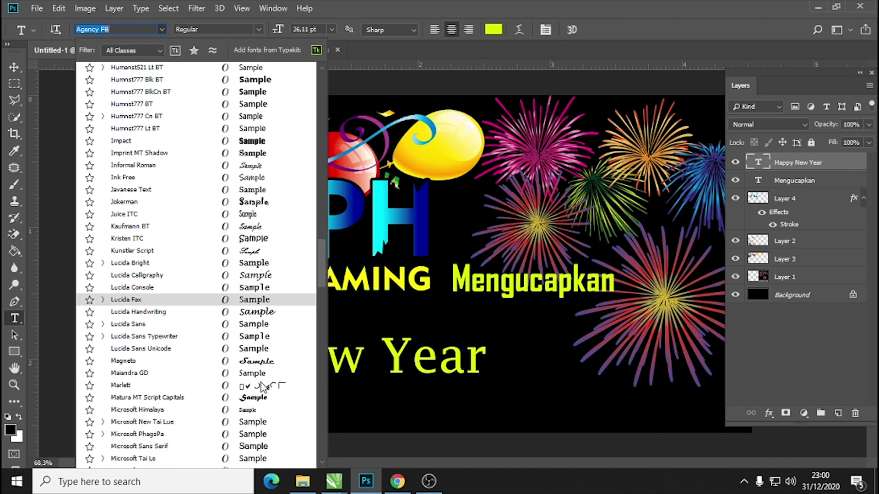
pyautogui.scroll(-2, 263, 389)
pyautogui.scroll(-1, 266, 376)
pyautogui.scroll(-1, 316, 289)
pyautogui.scroll(-2, 323, 282)
pyautogui.scroll(-3, 323, 293)
pyautogui.moveTo(324, 295); pyautogui.dragTo(323, 317)
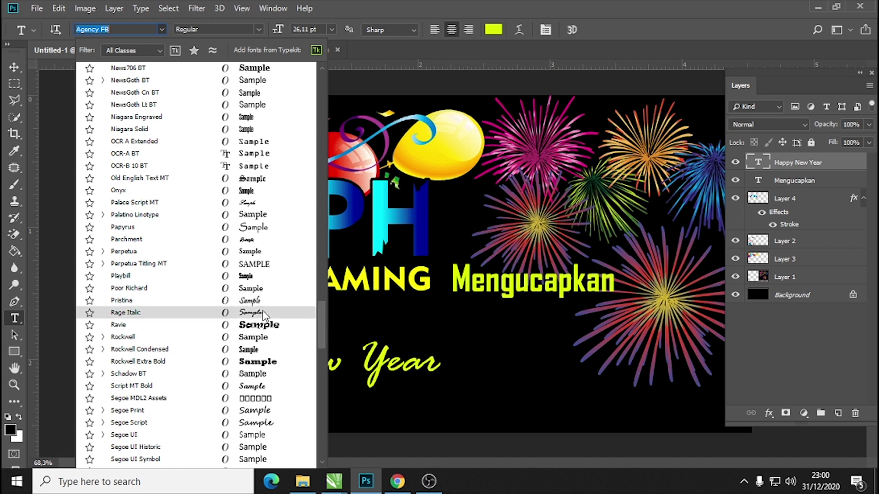
pyautogui.click(263, 313)
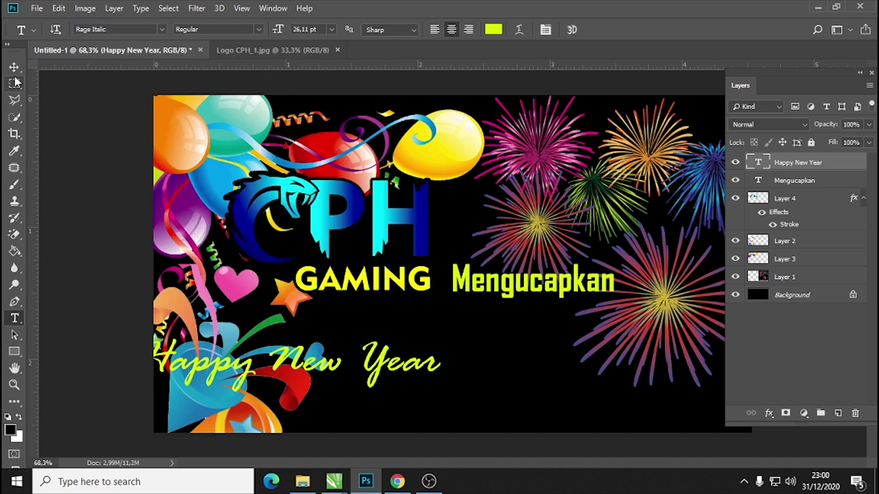
# - Enlarge Happy New Year to about 185% and position it under GAMING Mengucapkan
pyautogui.hotkey('ctrl', 't')
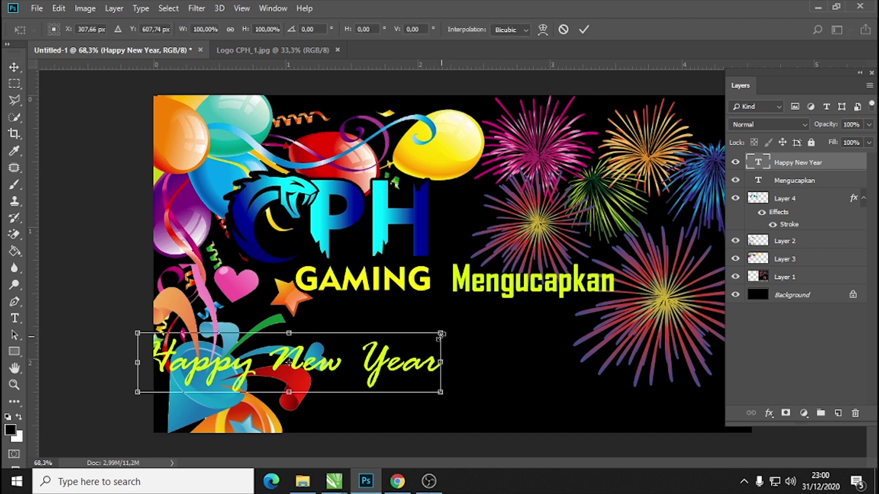
pyautogui.moveTo(441, 335); pyautogui.dragTo(699, 283)
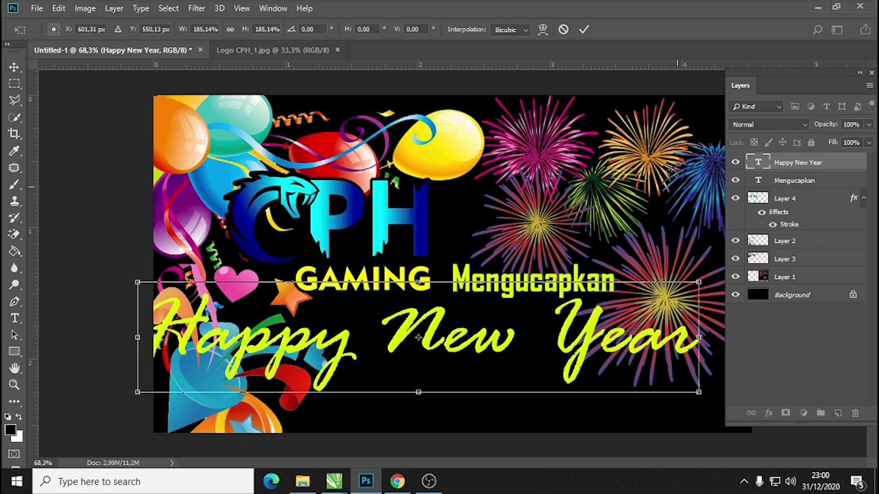
pyautogui.click(583, 29)
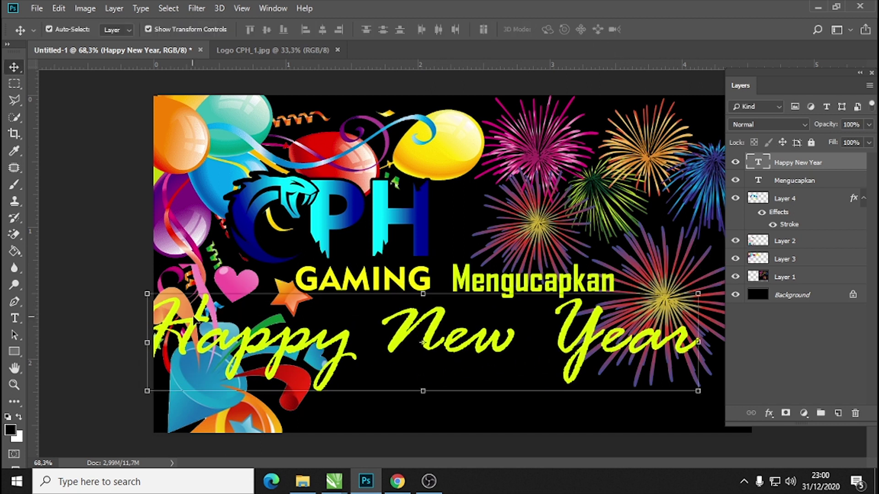
pyautogui.moveTo(422, 343); pyautogui.dragTo(469, 348)
pyautogui.scroll(-2, 350, 361)
pyautogui.click(333, 440)
pyautogui.moveTo(467, 314); pyautogui.dragTo(467, 315)
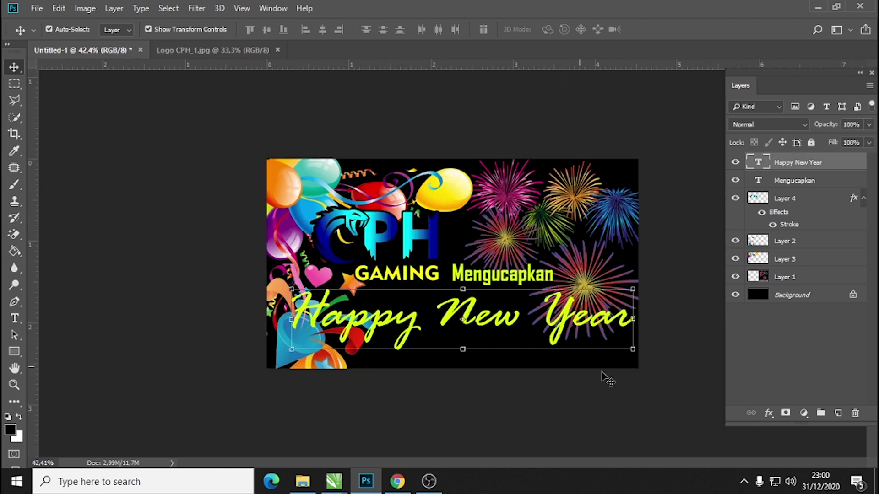
# - Add a black 10 px outside Stroke effect to Happy New Year
pyautogui.click(766, 414)
pyautogui.press('Escape')
pyautogui.press('h')
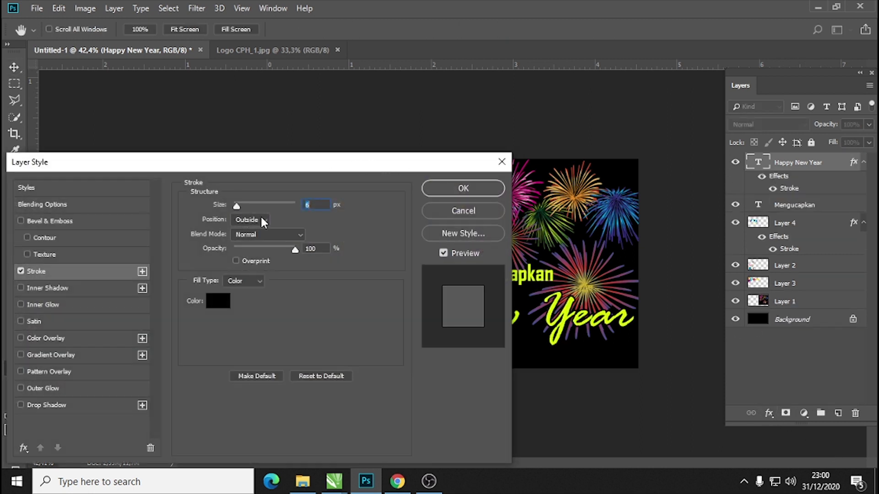
pyautogui.scroll(2, 315, 206)
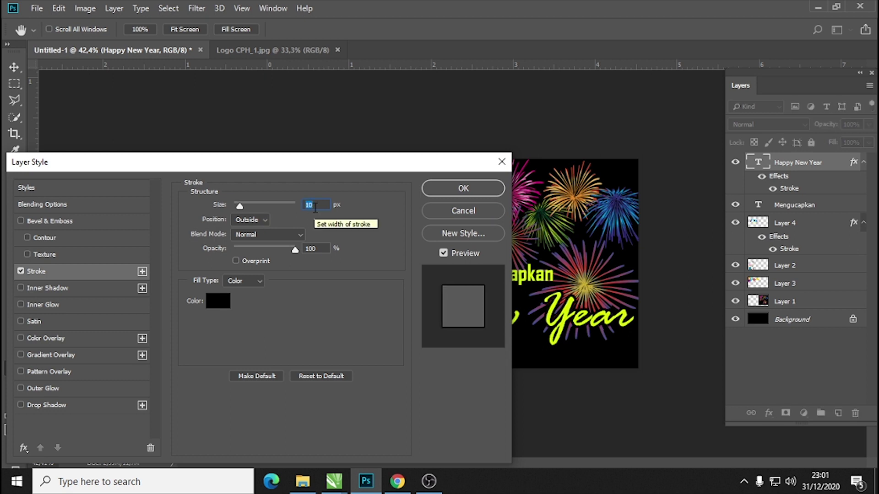
pyautogui.click(463, 188)
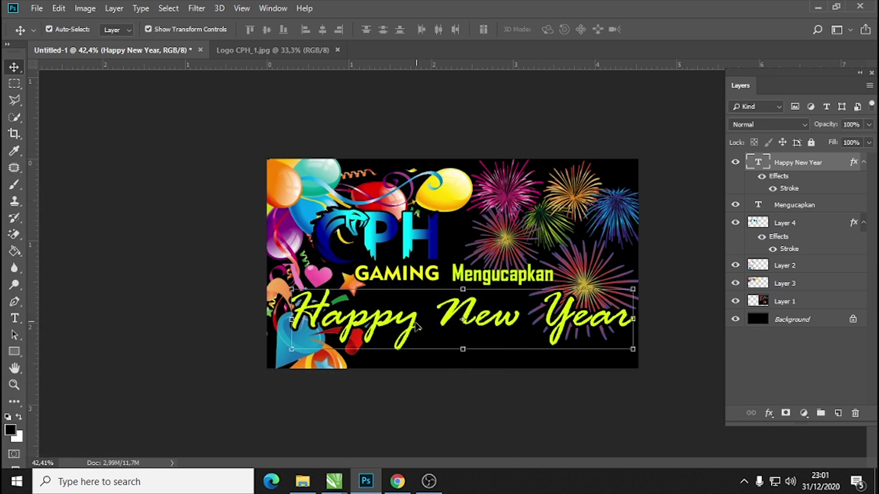
# - Recolour the Happy New Year text to cyan (00fcff)
pyautogui.press('t')
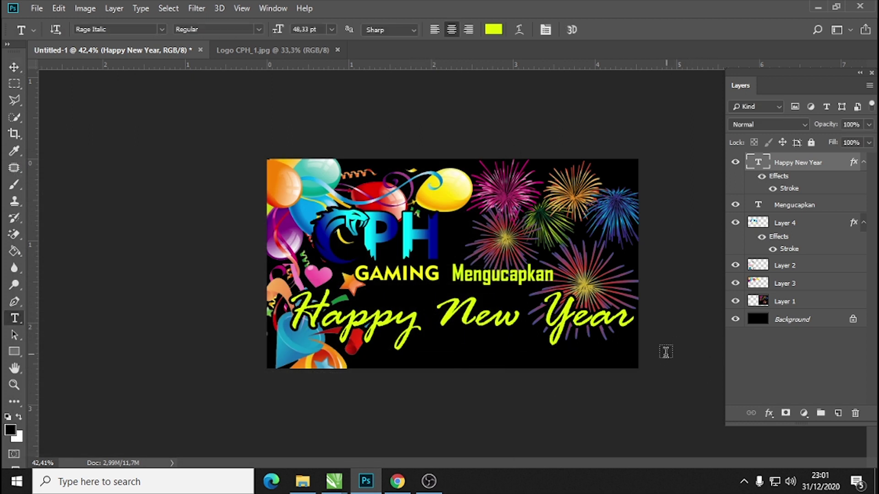
pyautogui.click(494, 30)
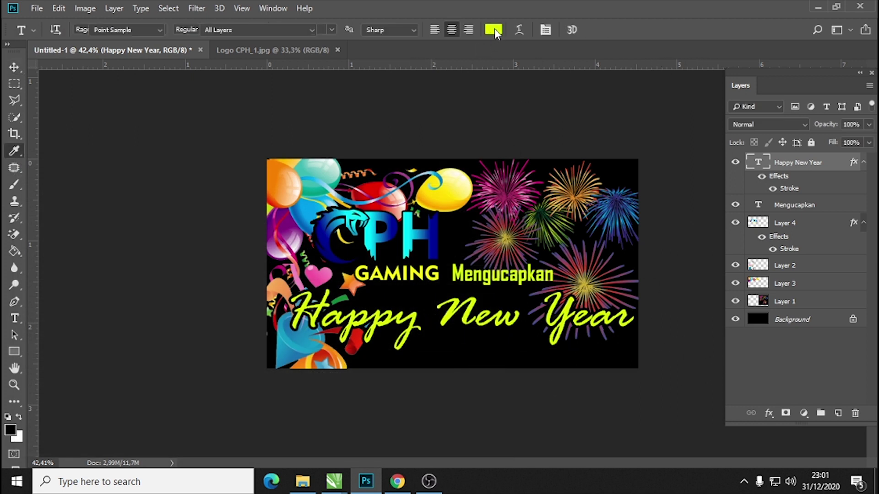
pyautogui.moveTo(632, 337); pyautogui.dragTo(632, 325)
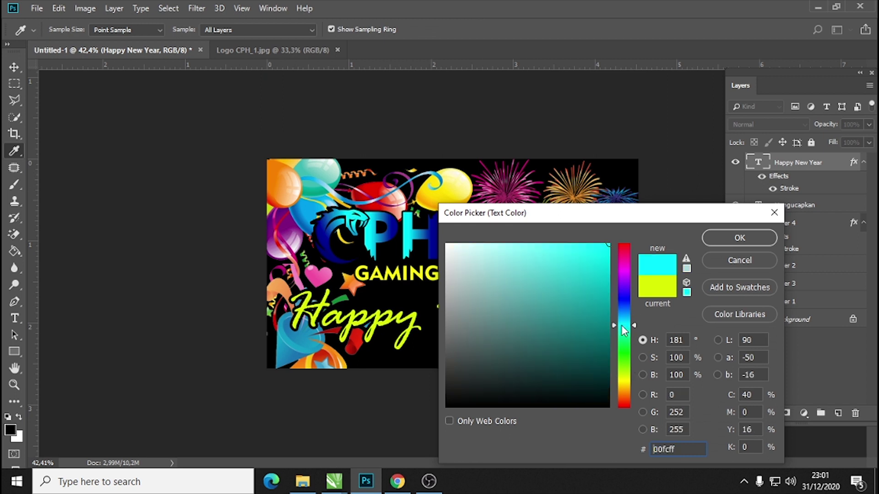
pyautogui.click(740, 238)
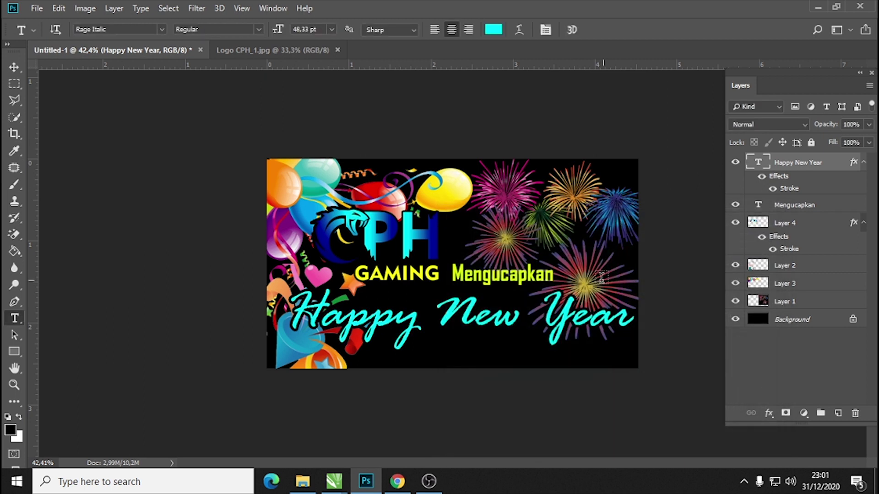
pyautogui.click(14, 68)
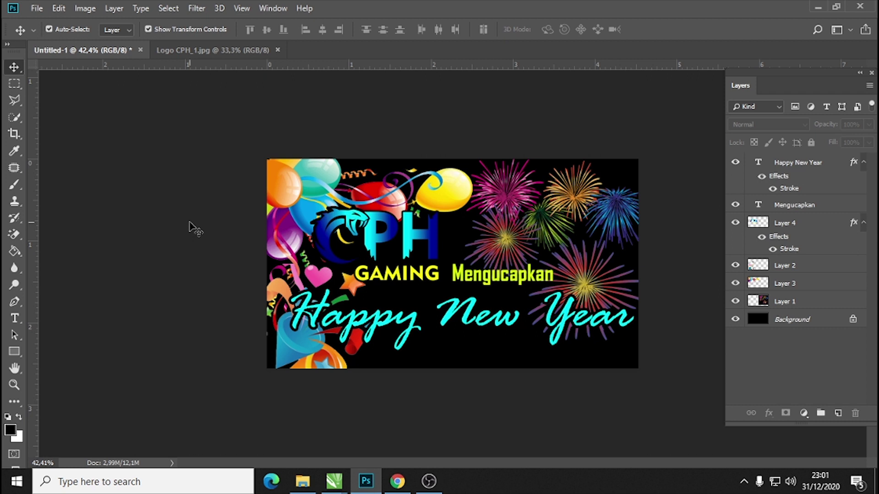
# - Type '2021' below Happy New Year and set it in Century Gothic
pyautogui.moveTo(490, 355); pyautogui.dragTo(363, 357)
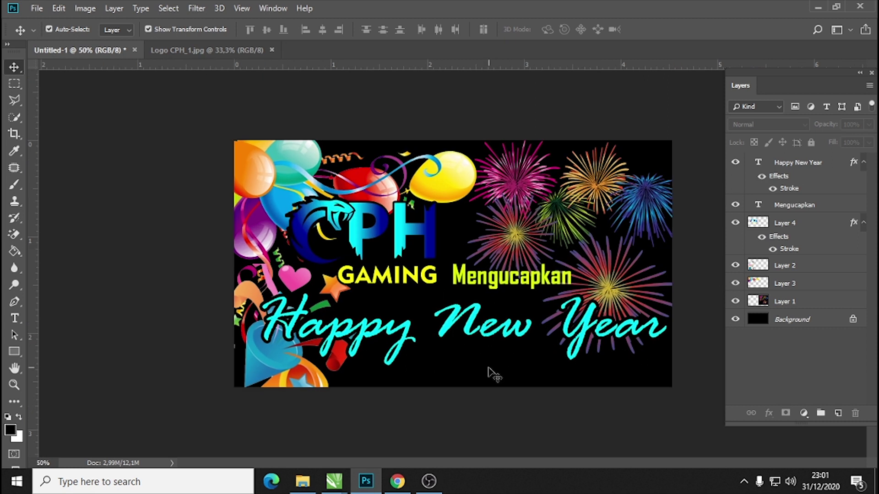
pyautogui.click(14, 318)
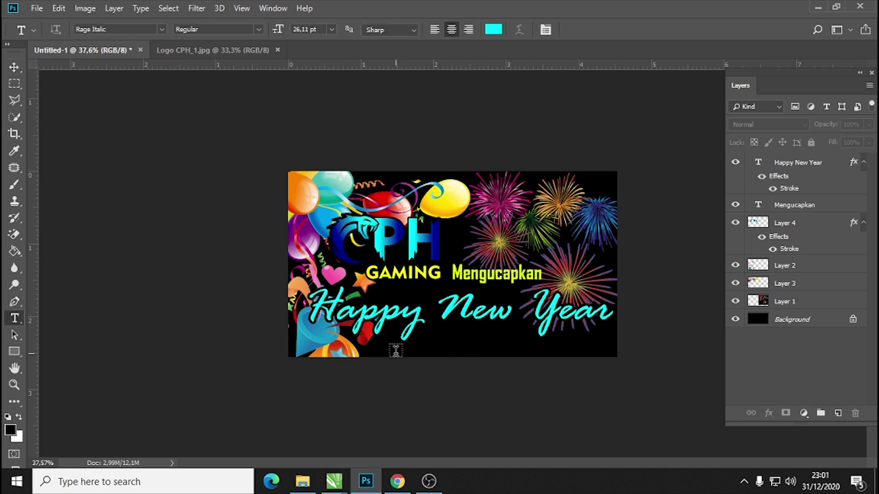
pyautogui.click(425, 343)
pyautogui.write('2021')
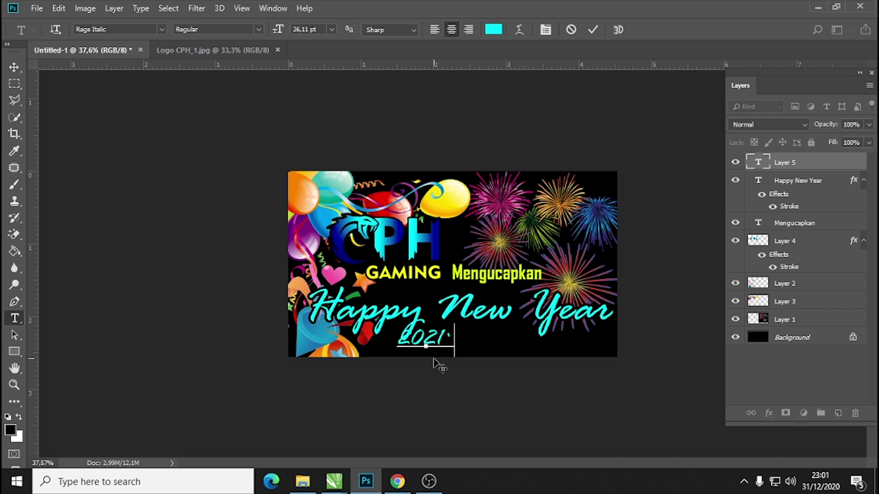
pyautogui.click(593, 30)
pyautogui.click(158, 28)
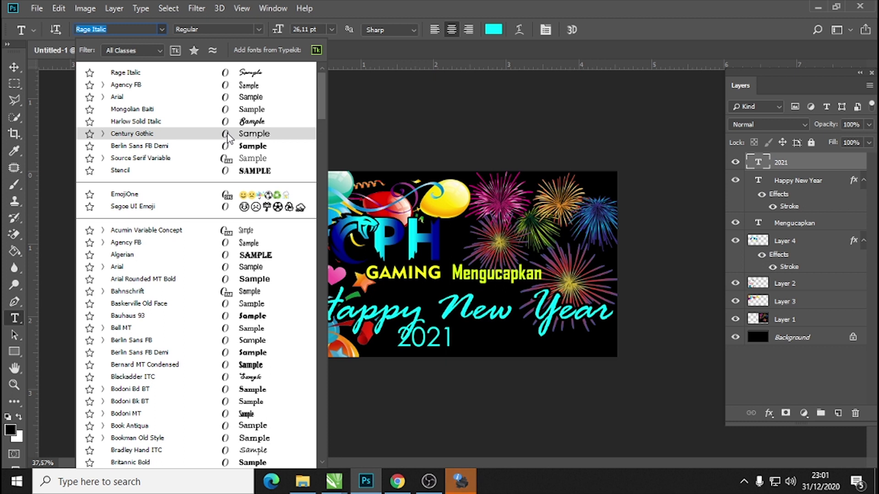
pyautogui.click(227, 133)
# - Shift 2021 under 'New' and shrink the CPH GAMING logo to about 92%
pyautogui.click(15, 67)
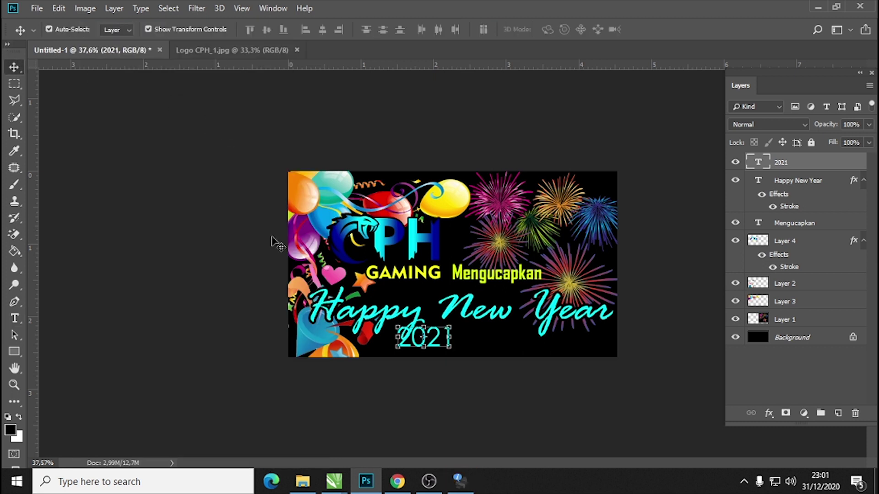
pyautogui.moveTo(427, 345); pyautogui.dragTo(455, 350)
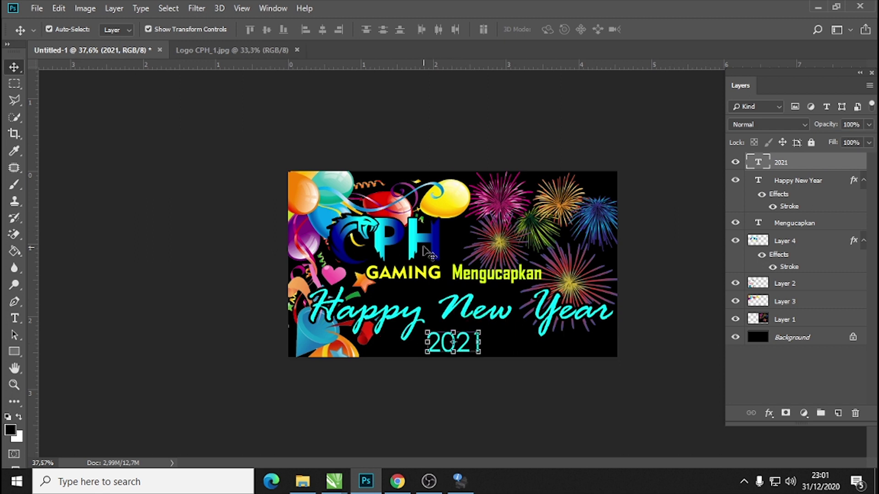
pyautogui.scroll(1, 293, 197)
pyautogui.scroll(2, 293, 197)
pyautogui.moveTo(293, 197); pyautogui.dragTo(390, 252)
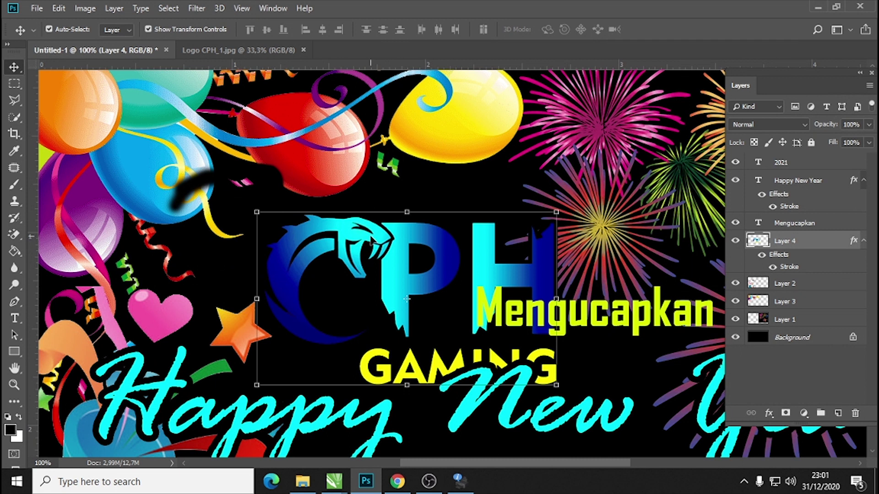
pyautogui.hotkey('ctrl', 'z')
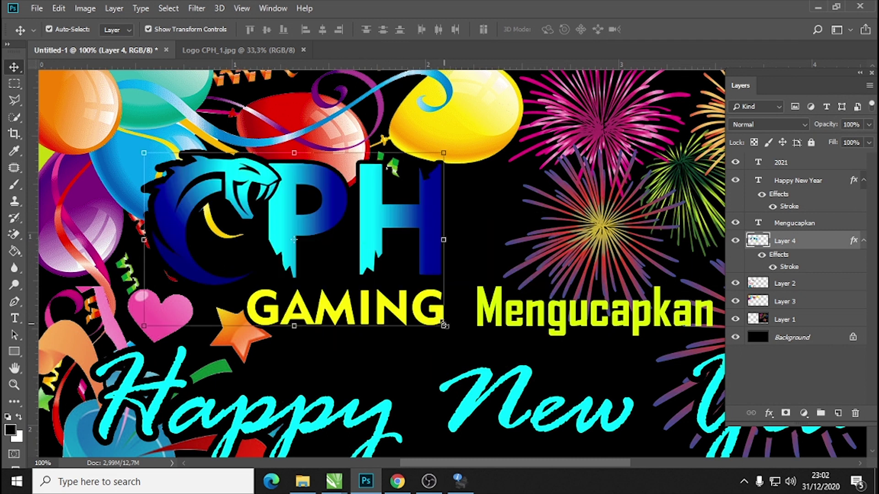
pyautogui.moveTo(443, 325); pyautogui.dragTo(418, 316)
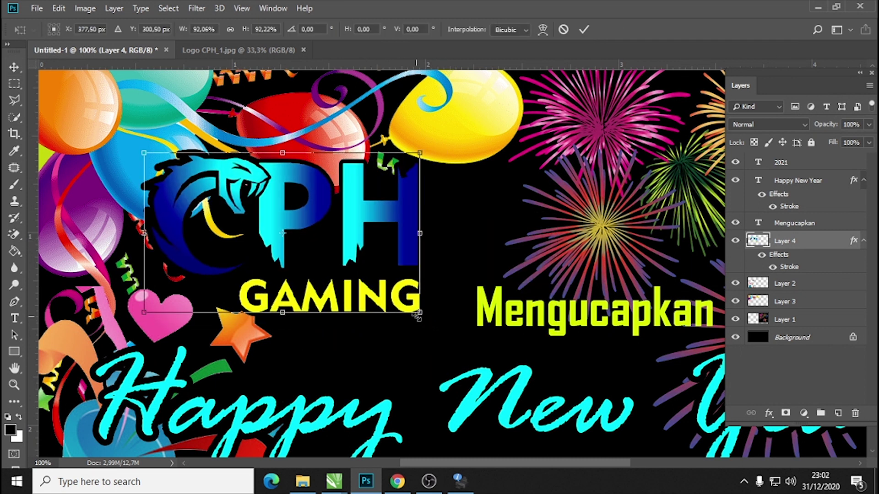
pyautogui.click(585, 28)
# - Move Mengucapkan, Happy New Year and 2021 up closer beneath the logo
pyautogui.scroll(-3, 451, 251)
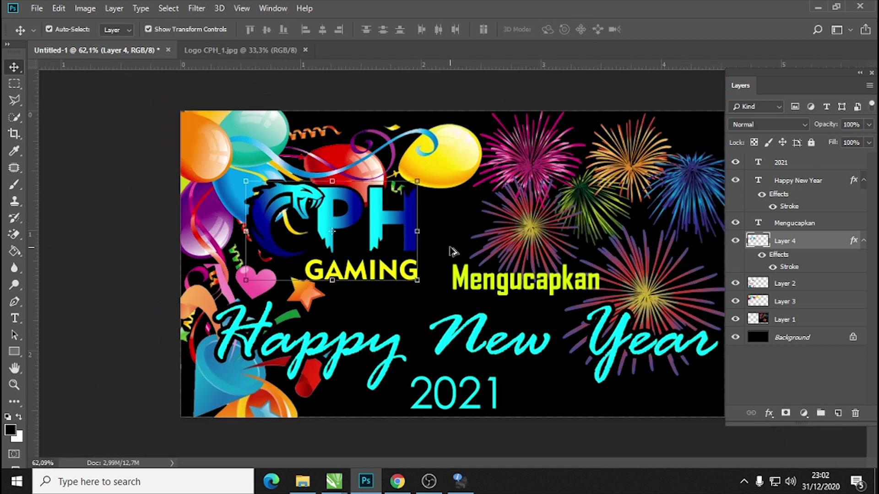
pyautogui.scroll(-2, 451, 251)
pyautogui.moveTo(469, 277); pyautogui.dragTo(455, 271)
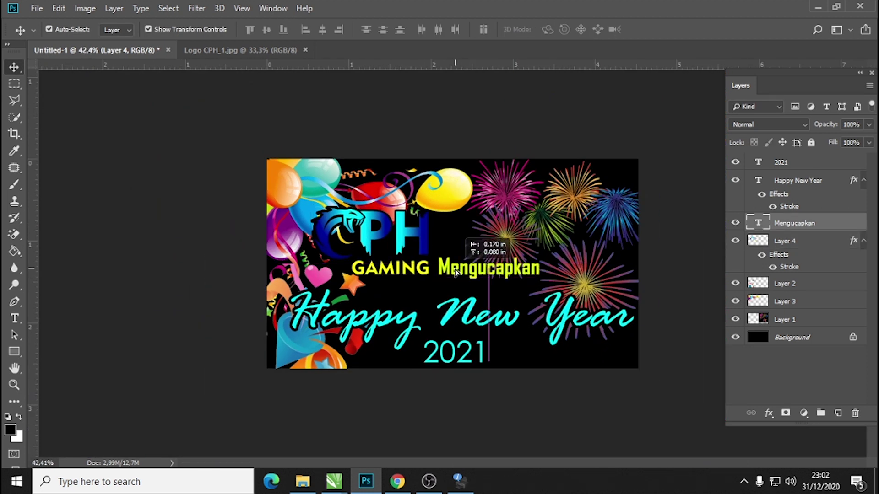
pyautogui.moveTo(448, 318); pyautogui.dragTo(454, 303)
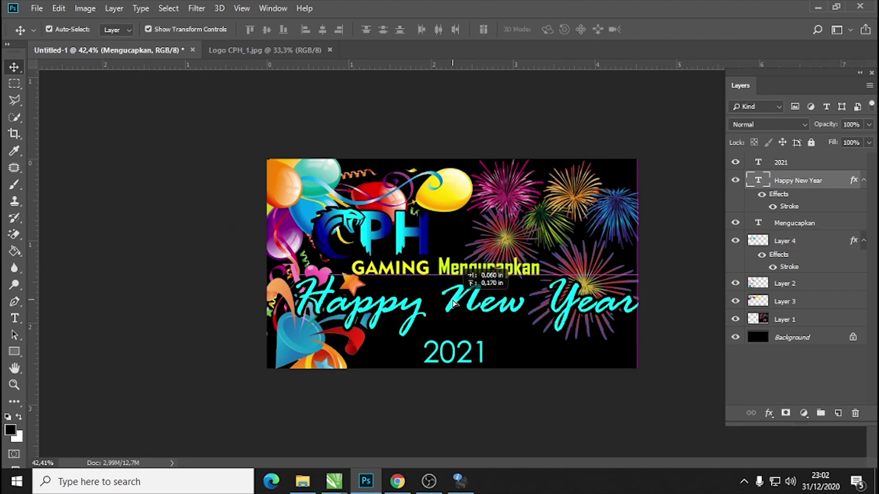
pyautogui.click(447, 372)
pyautogui.moveTo(456, 360); pyautogui.dragTo(454, 337)
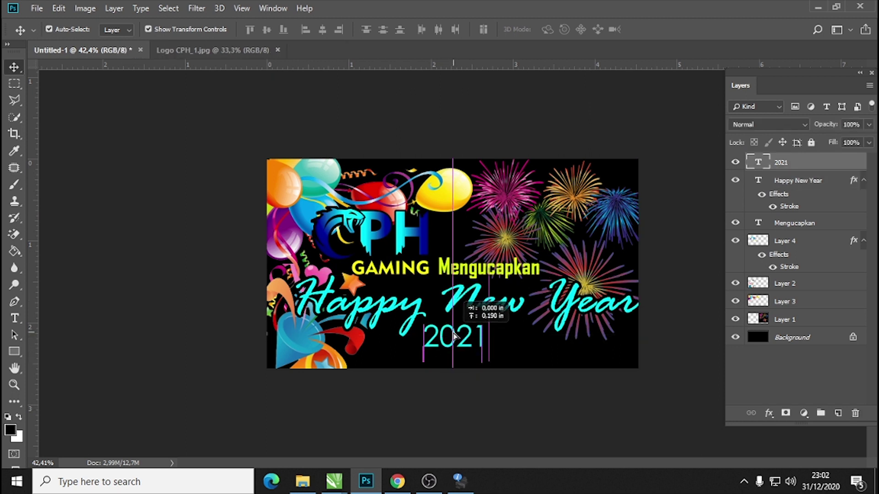
# - Change the 2021 text colour to white (ffffff)
pyautogui.press('t')
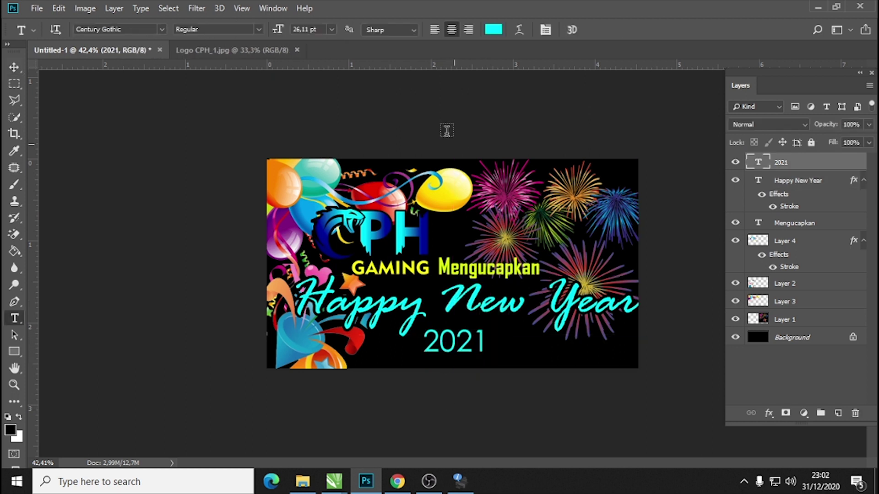
pyautogui.click(493, 29)
pyautogui.write('ffffff')
pyautogui.click(732, 237)
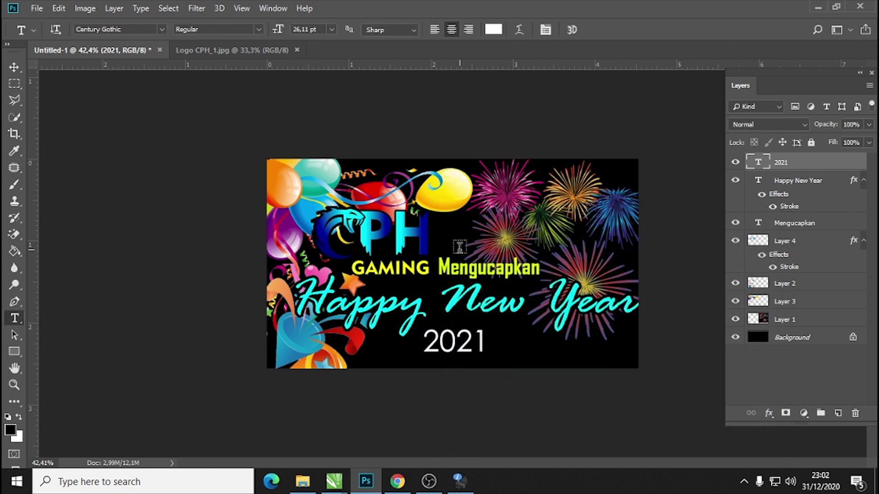
pyautogui.click(15, 67)
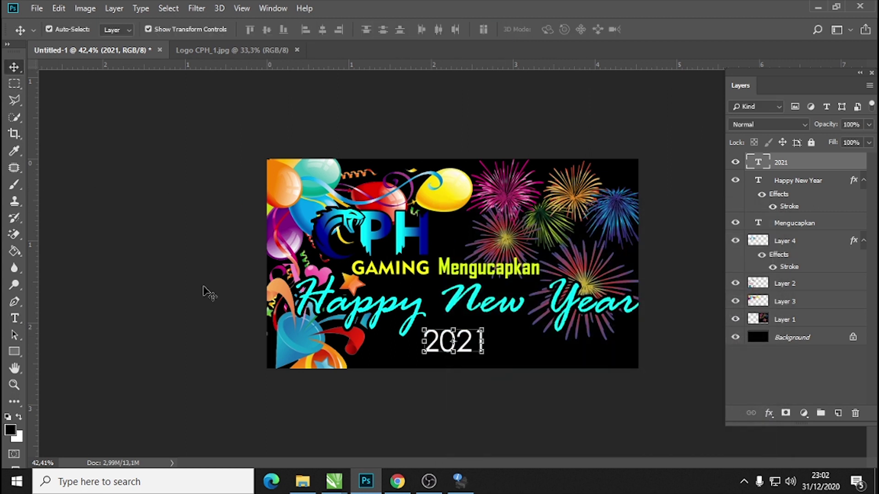
pyautogui.click(197, 248)
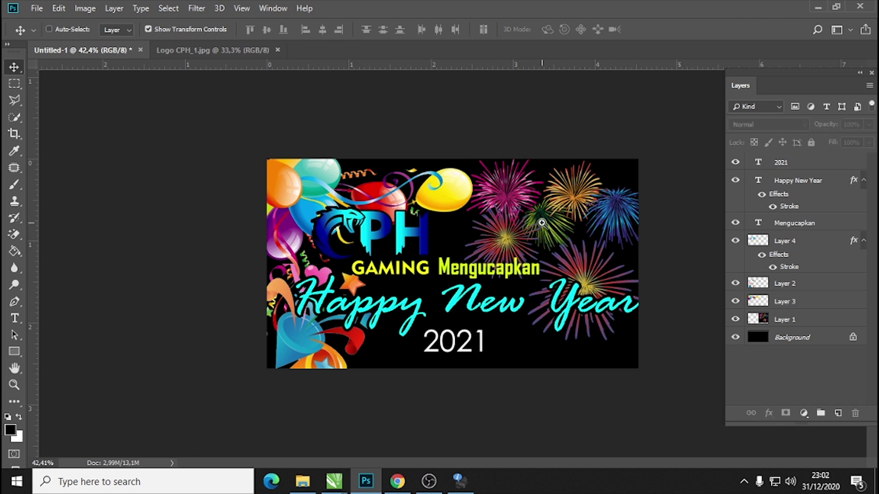
pyautogui.keyDown('ctrl'); pyautogui.click(538, 229); pyautogui.keyUp('ctrl')
pyautogui.keyDown('ctrl'); pyautogui.click(555, 260); pyautogui.keyUp('ctrl')
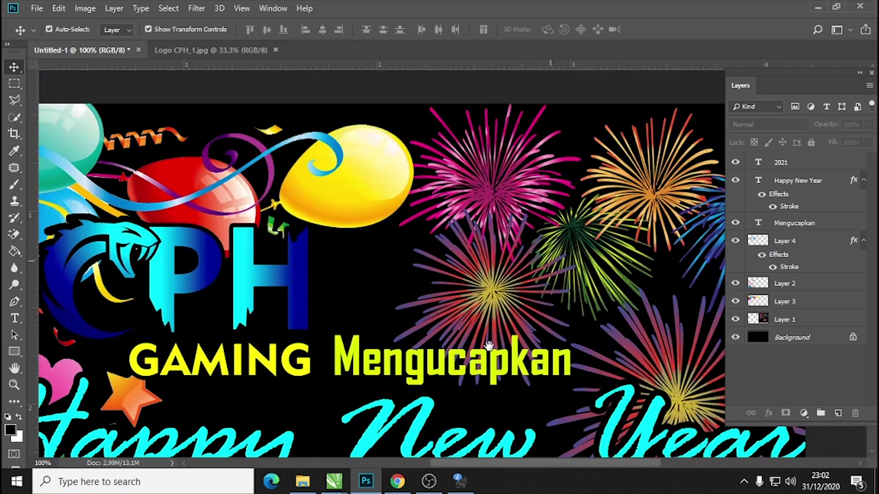
# - Type and commit the two-line tagline 'Tetap Semangat Meraih Mimpi / Yang Tertunda'
pyautogui.press('t')
pyautogui.click(426, 307)
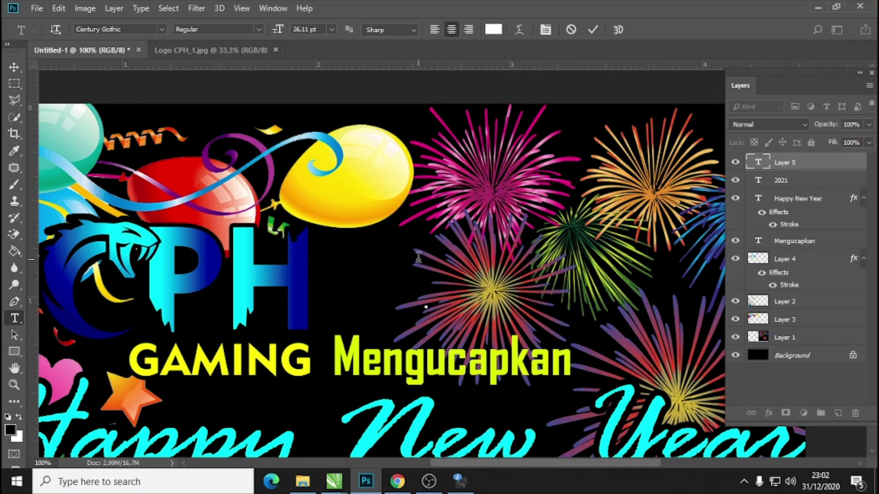
pyautogui.write('T')
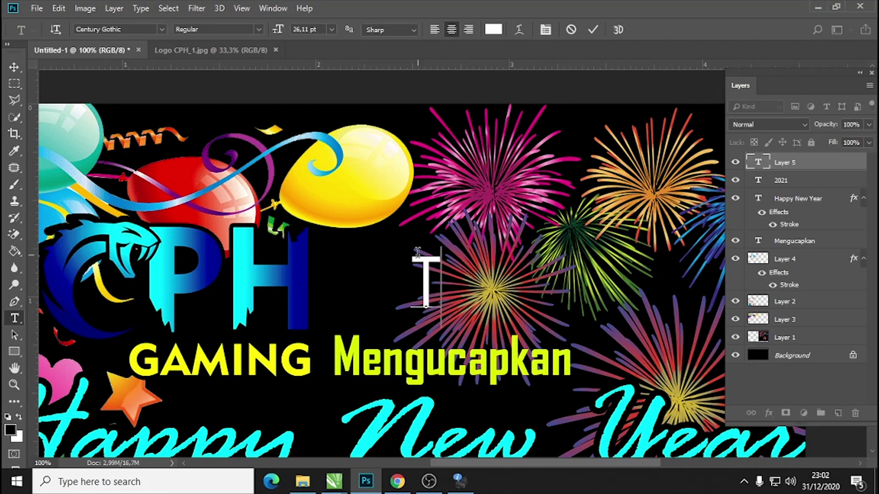
pyautogui.write('etapS')
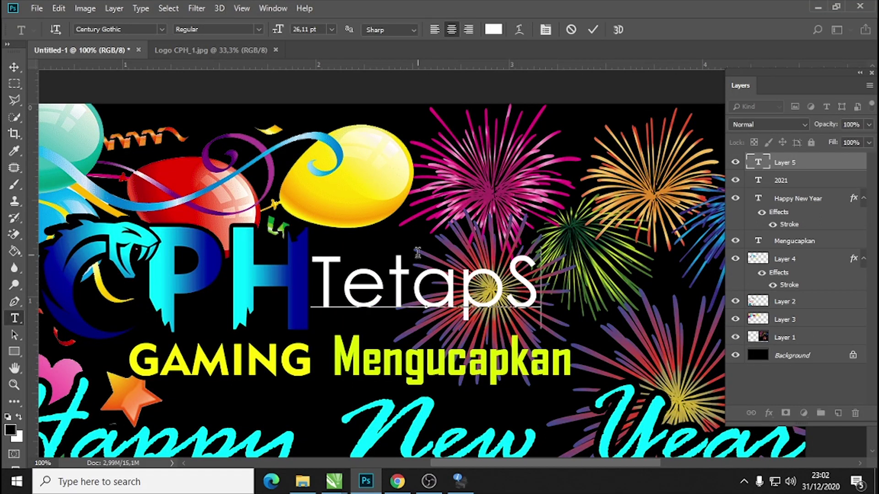
pyautogui.write('e')
pyautogui.press('BackSpace')
pyautogui.press('BackSpace')
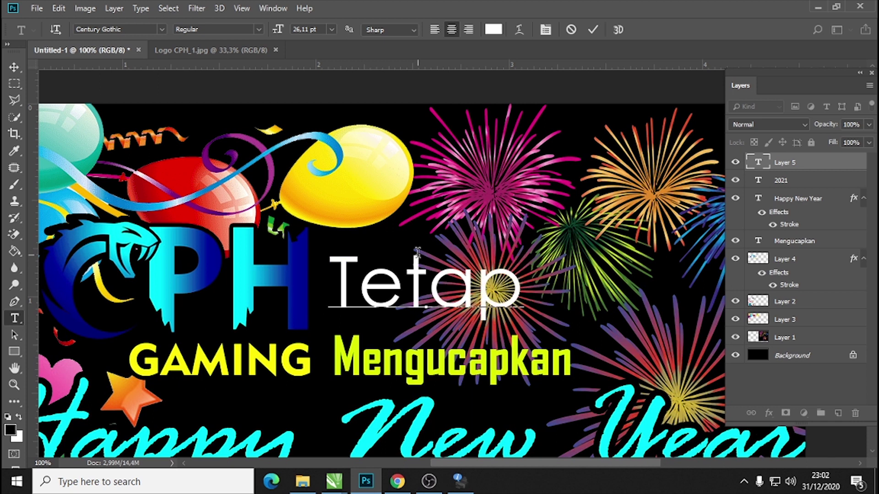
pyautogui.write(' Semangat')
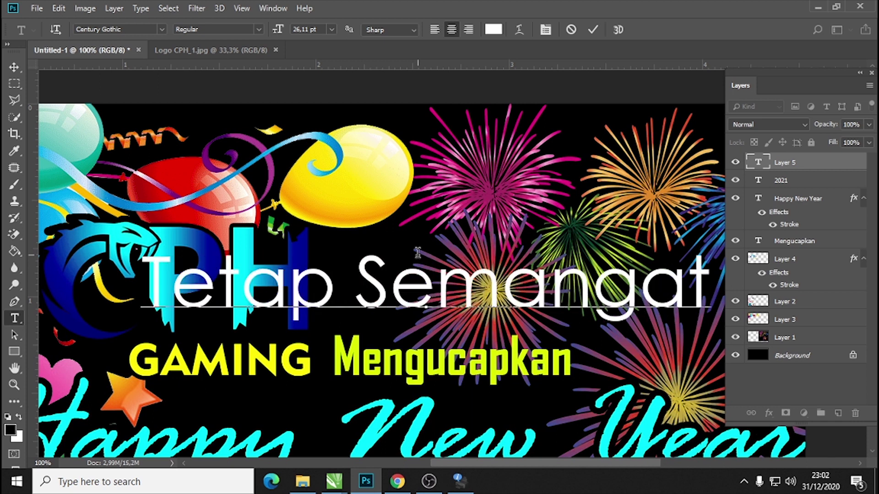
pyautogui.write(' M')
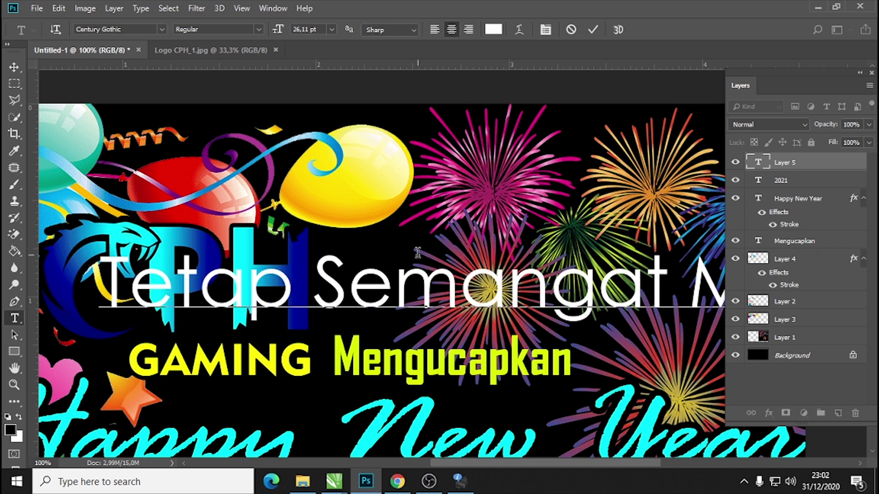
pyautogui.write('en')
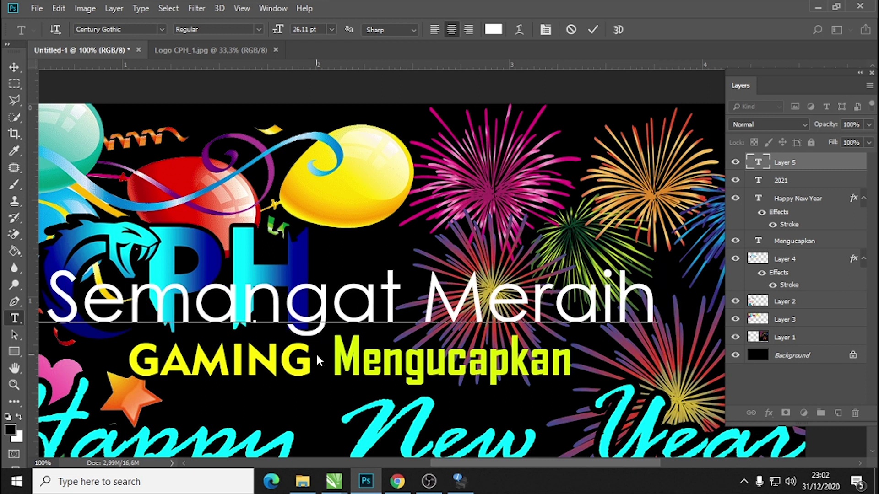
pyautogui.write(' Mimp')
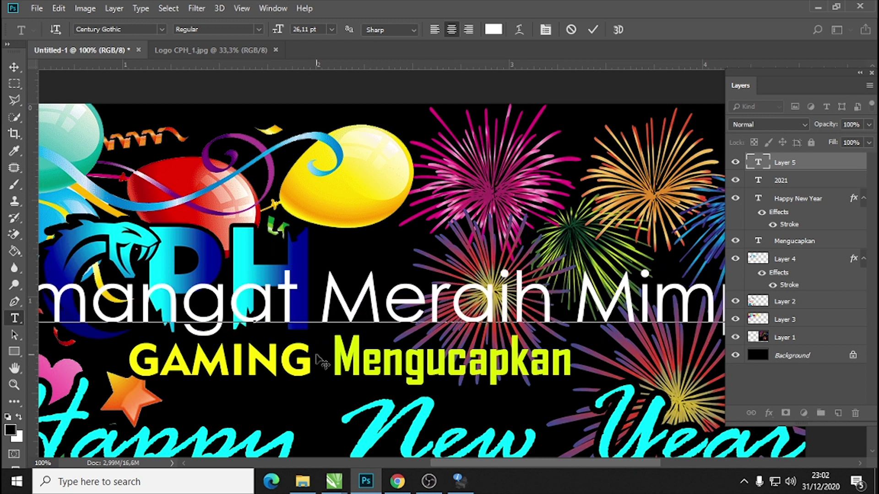
pyautogui.press('Return')
pyautogui.write('Yang Ter')
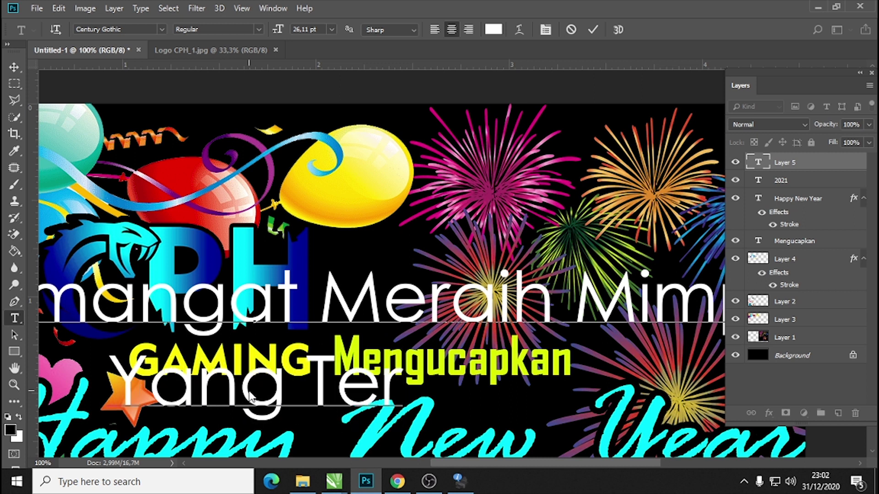
pyautogui.write('tunda')
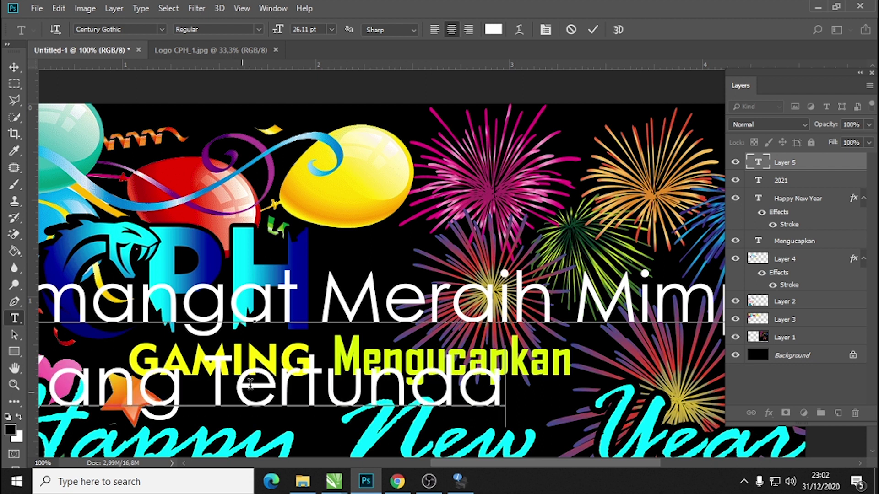
pyautogui.click(590, 29)
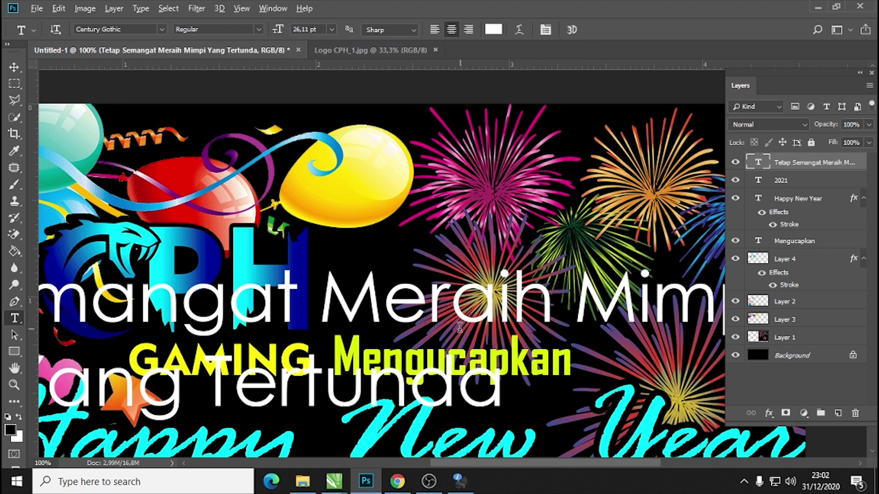
pyautogui.hotkey('ctrl', '0')
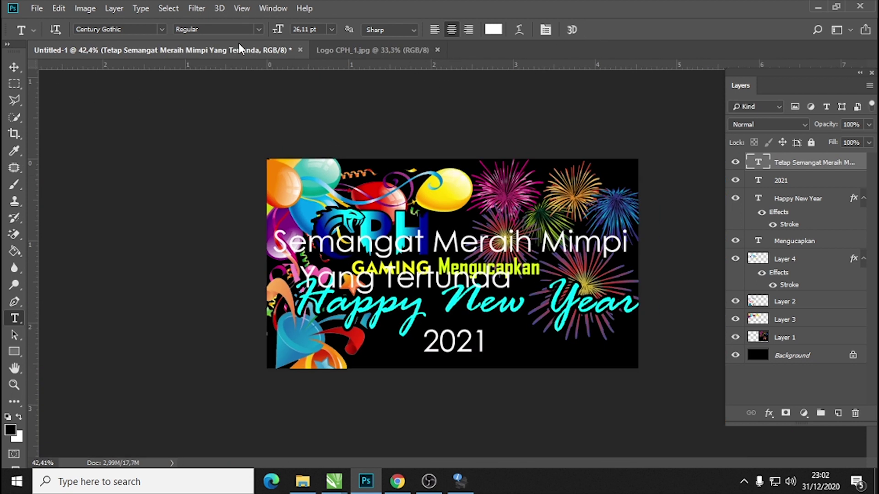
# - Scale the tagline to about 60% and move it above the CPH logo
pyautogui.press('v')
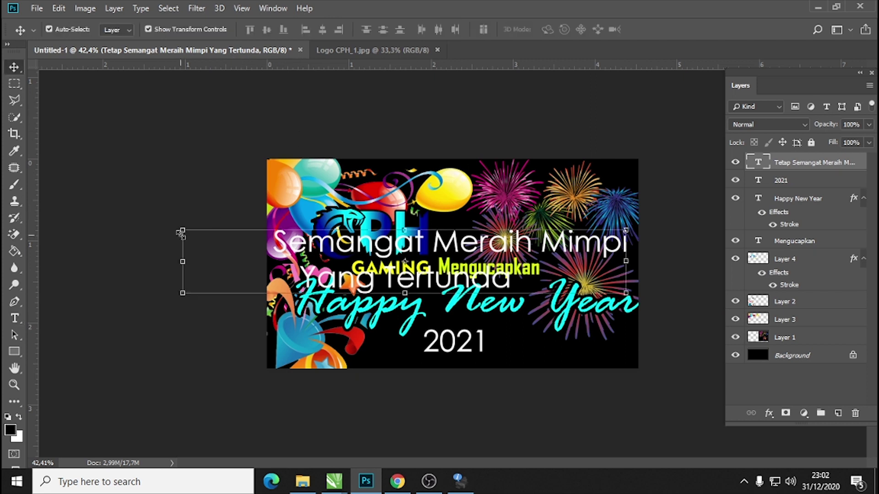
pyautogui.hotkey('ctrl', 't')
pyautogui.moveTo(181, 226); pyautogui.dragTo(361, 255)
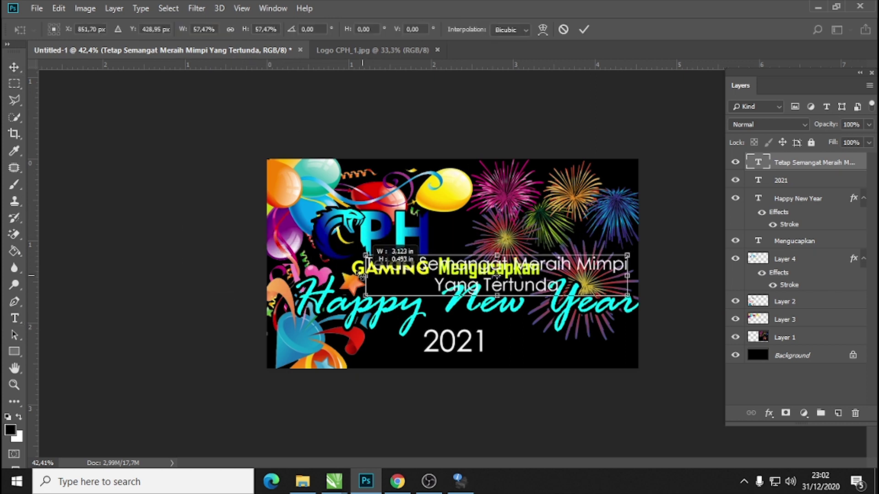
pyautogui.click(585, 29)
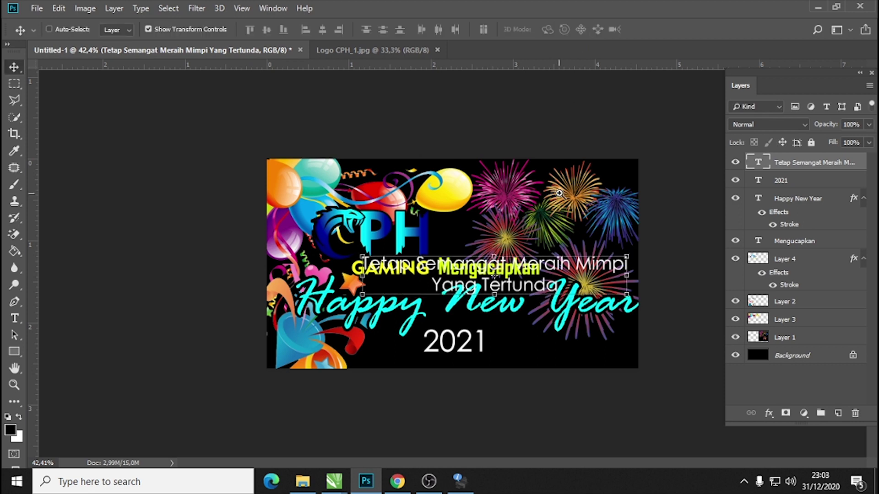
pyautogui.hotkey('ctrl', '+')
pyautogui.hotkey('ctrl', '+')
pyautogui.moveTo(600, 263); pyautogui.dragTo(526, 127)
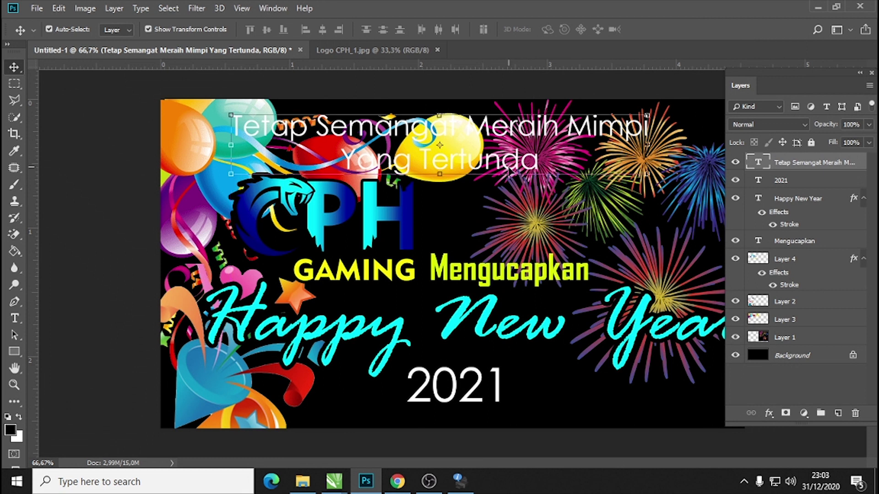
pyautogui.press('t')
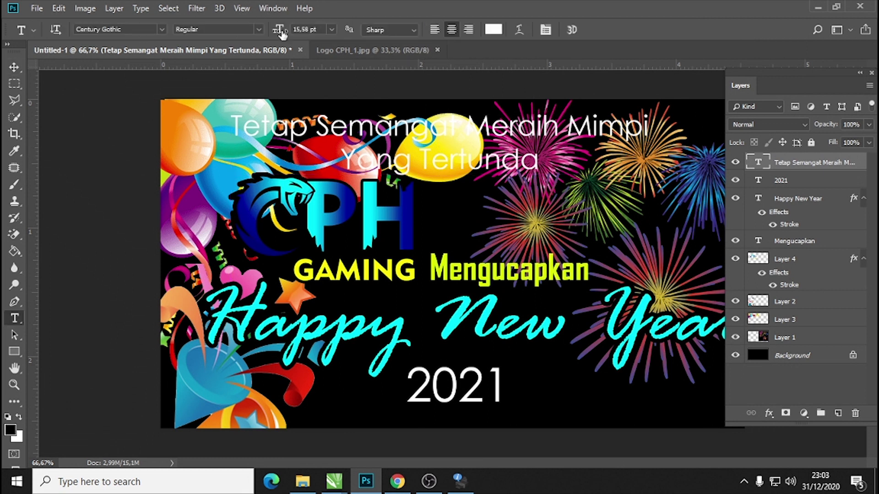
pyautogui.click(161, 29)
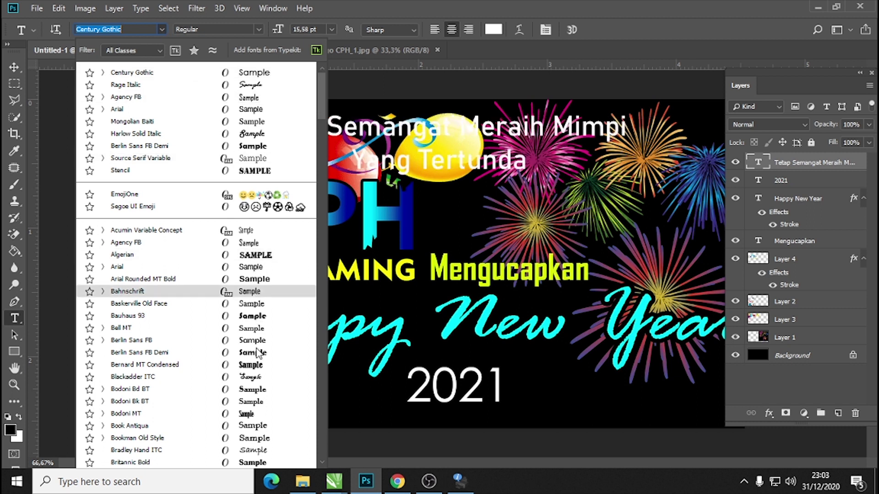
# - Set the tagline to Bodoni Bd BT with an outline stroke and lime green colour
pyautogui.click(254, 390)
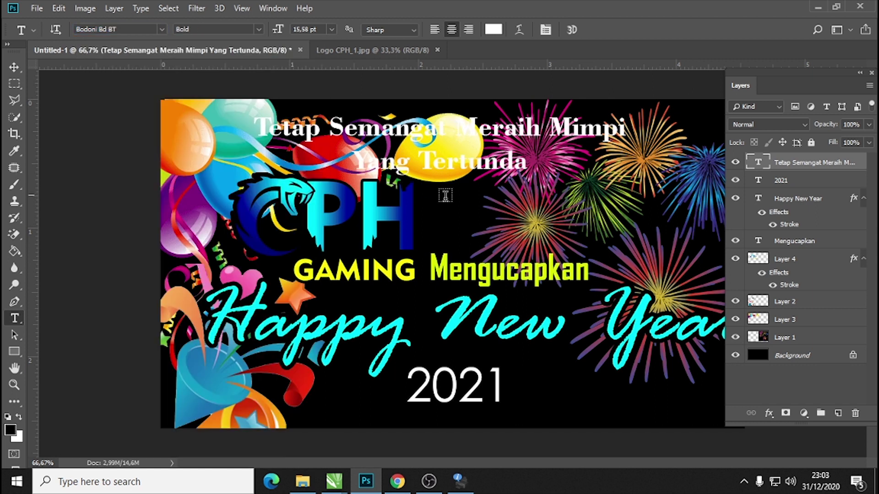
pyautogui.click(769, 413)
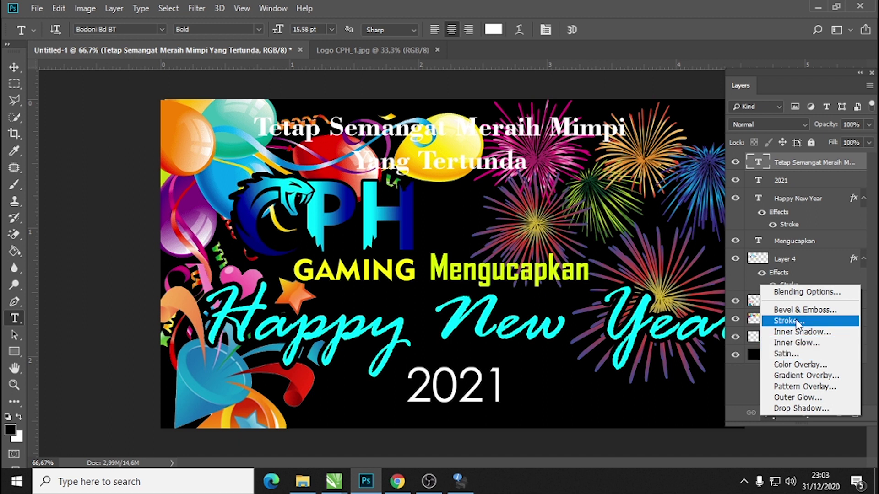
pyautogui.click(783, 323)
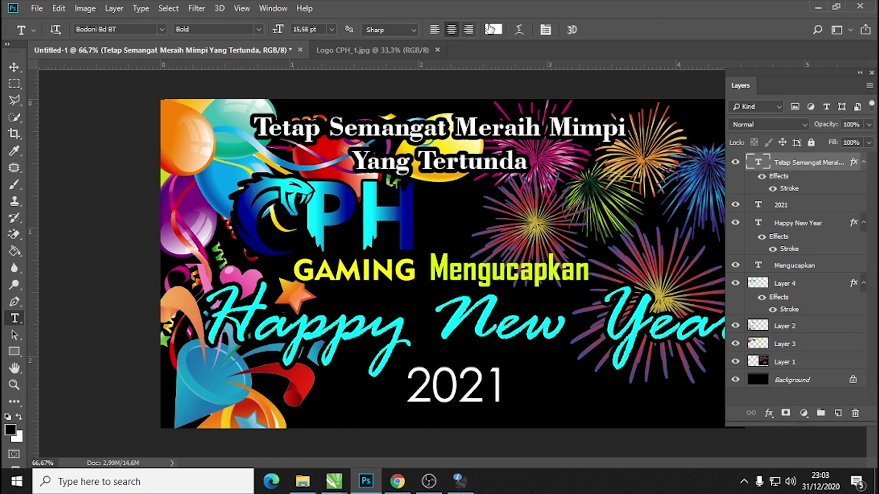
pyautogui.click(490, 29)
pyautogui.click(626, 372)
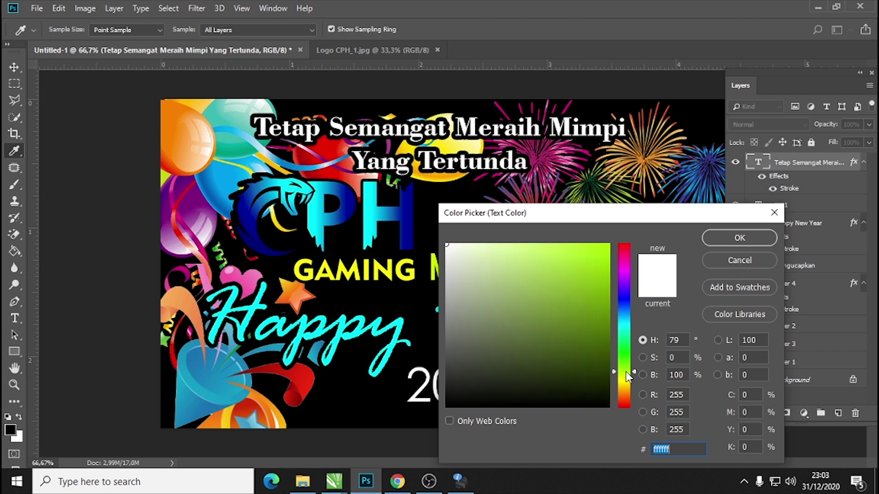
pyautogui.click(607, 245)
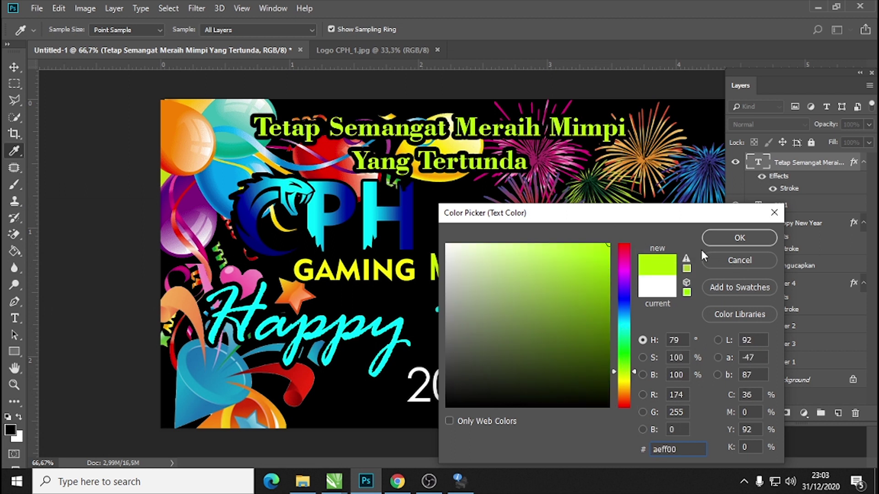
pyautogui.click(740, 238)
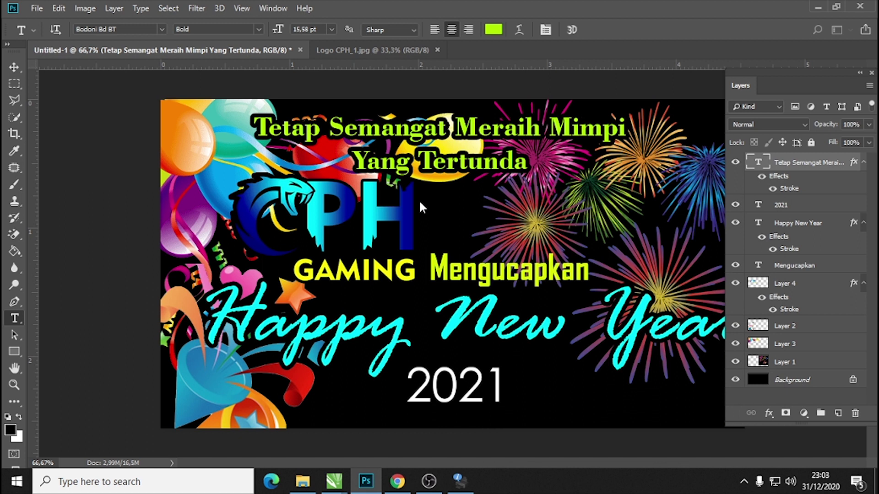
pyautogui.click(13, 67)
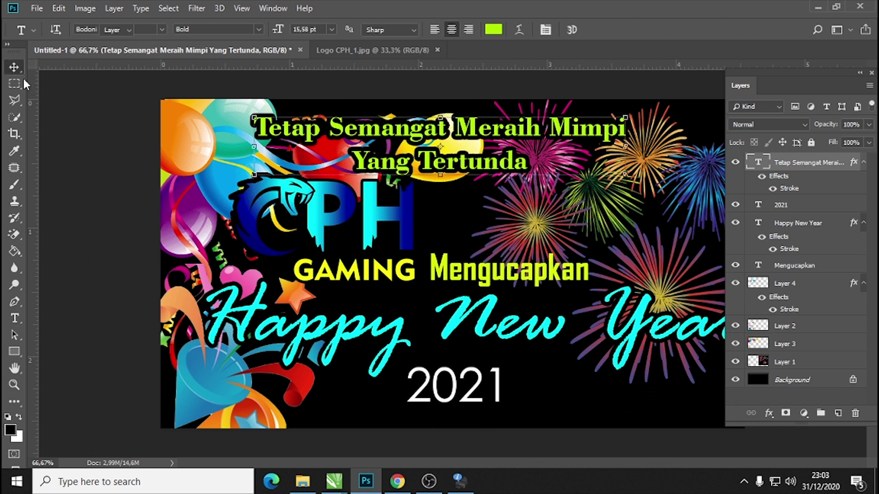
# - Select the tagline layer together with Background for horizontal centring
pyautogui.click(77, 213)
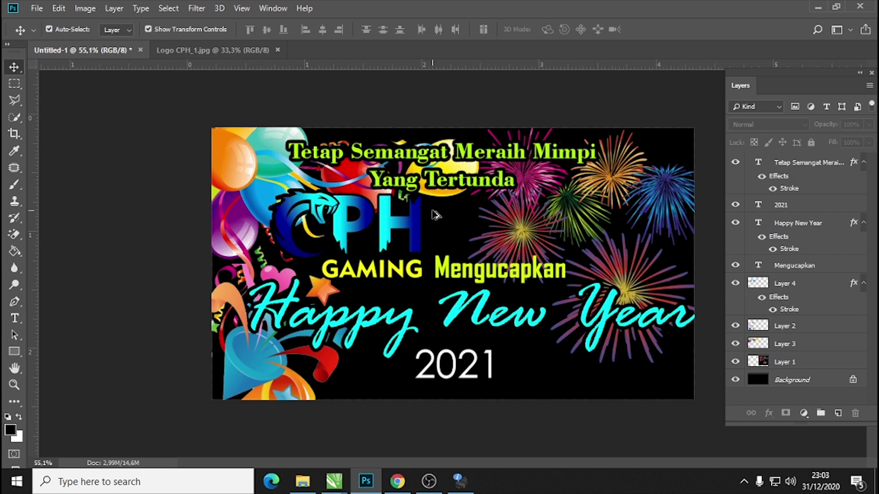
pyautogui.hotkey('ctrl', '-')
pyautogui.click(497, 169)
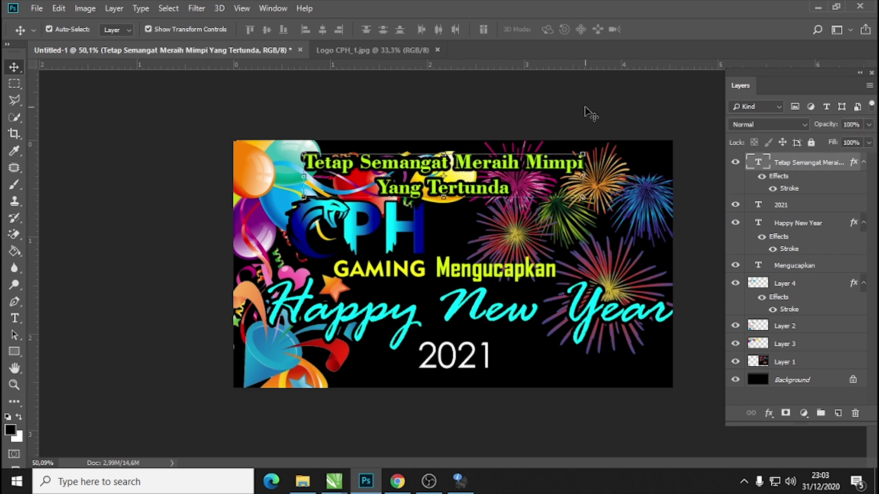
pyautogui.click(787, 381)
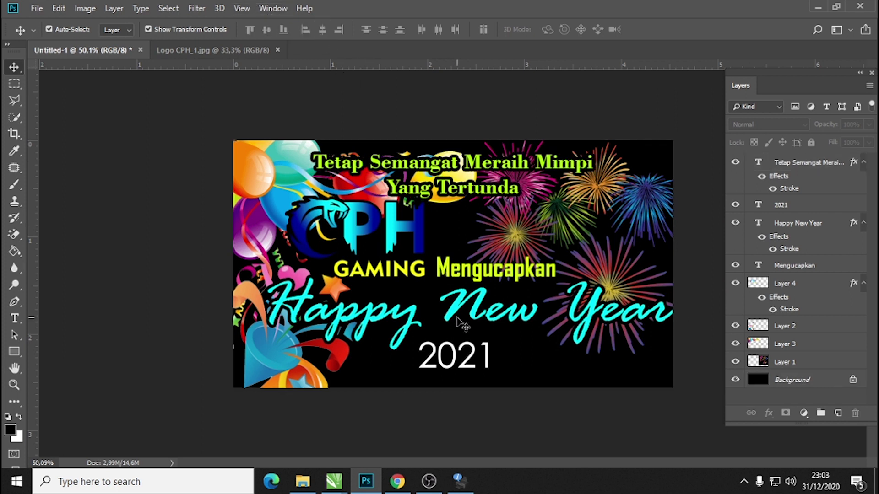
# - Align Happy New Year horizontally centred with the Background layer
pyautogui.click(478, 313)
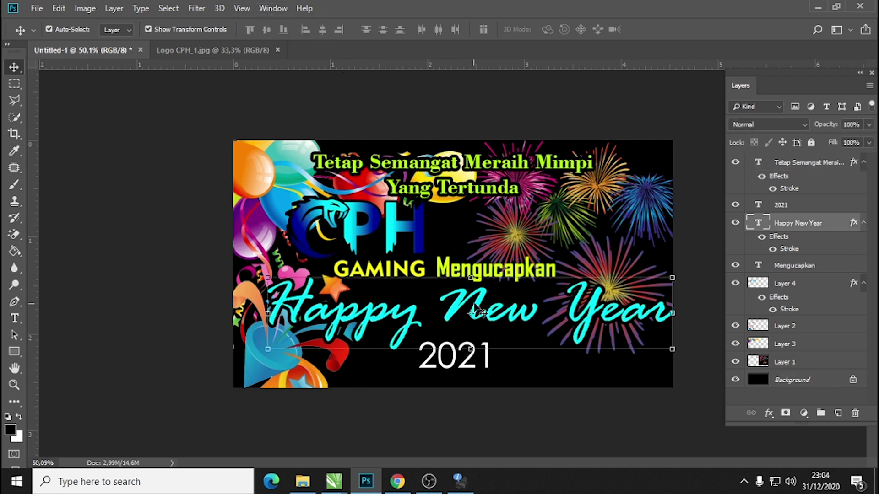
pyautogui.click(779, 386)
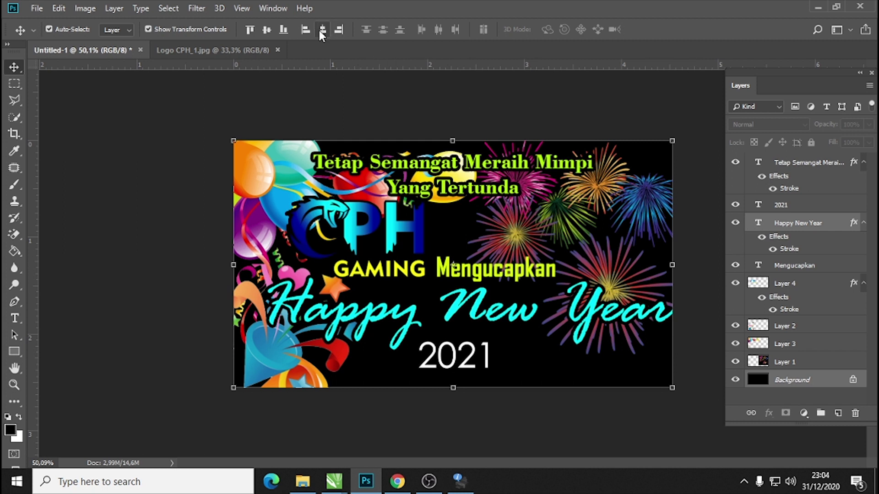
pyautogui.click(322, 30)
pyautogui.click(372, 89)
# - Select 2021 with the Background, then deselect all and zoom in to check
pyautogui.click(455, 356)
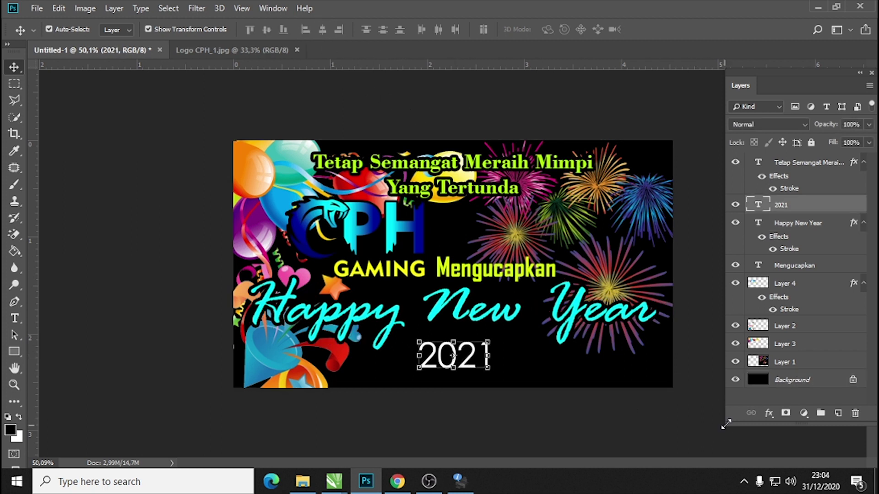
pyautogui.keyDown('ctrl'); pyautogui.click(784, 384); pyautogui.keyUp('ctrl')
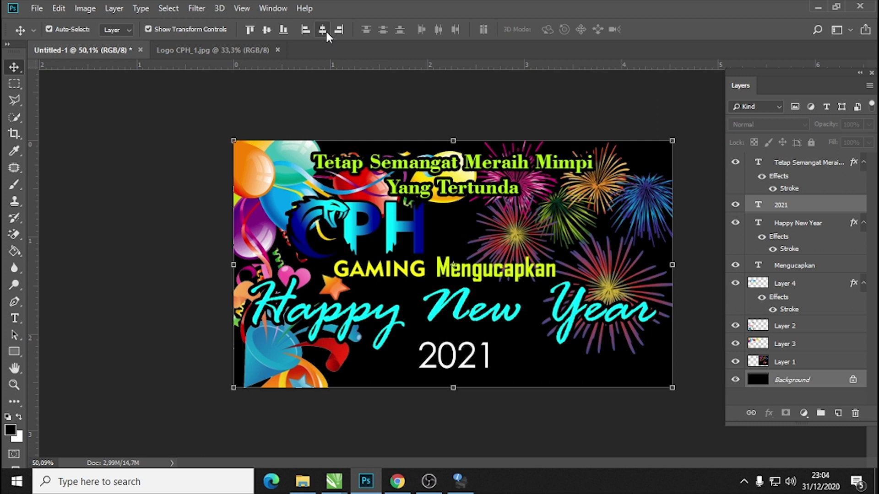
pyautogui.click(466, 119)
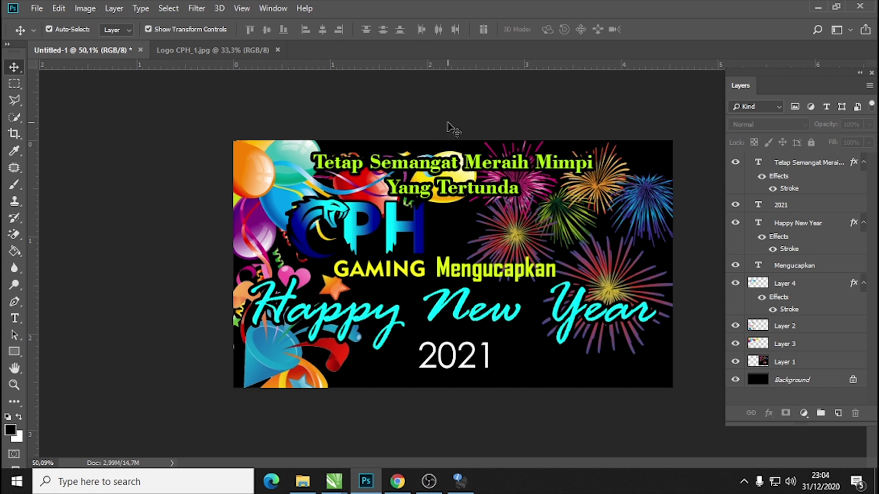
pyautogui.hotkey('ctrl', '+')
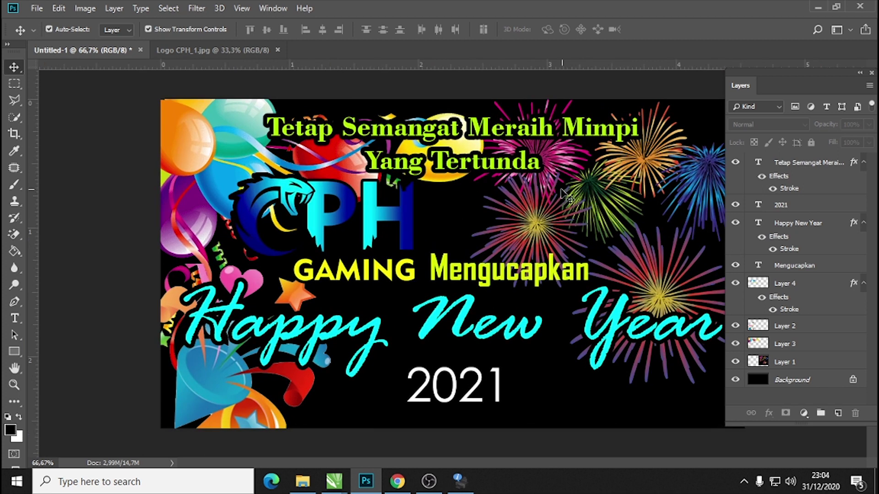
pyautogui.scroll(-1, 527, 180)
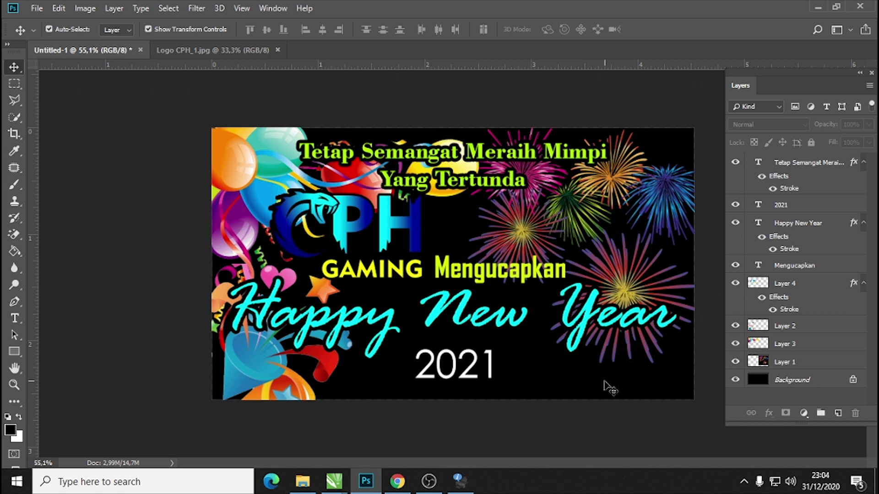
# - Deselect the Mengucapkan text and zoom to 100% on the 2021 area
pyautogui.click(546, 275)
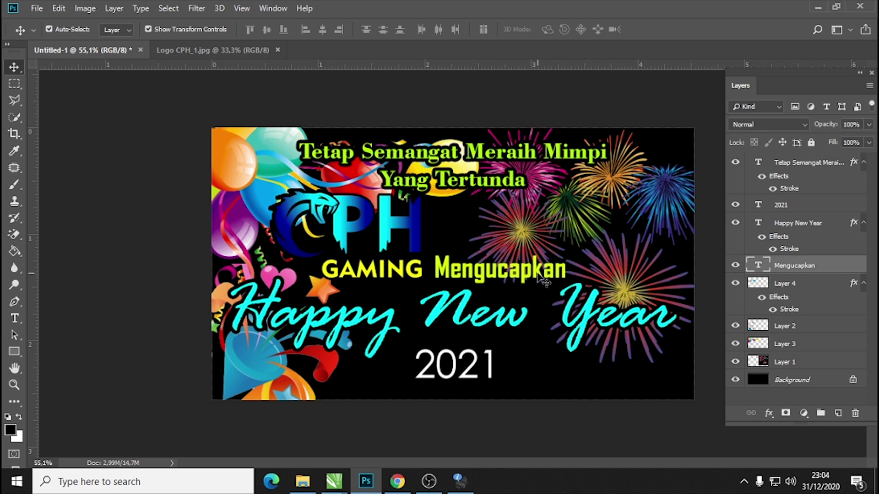
pyautogui.click(560, 415)
pyautogui.hotkey('ctrl', '-')
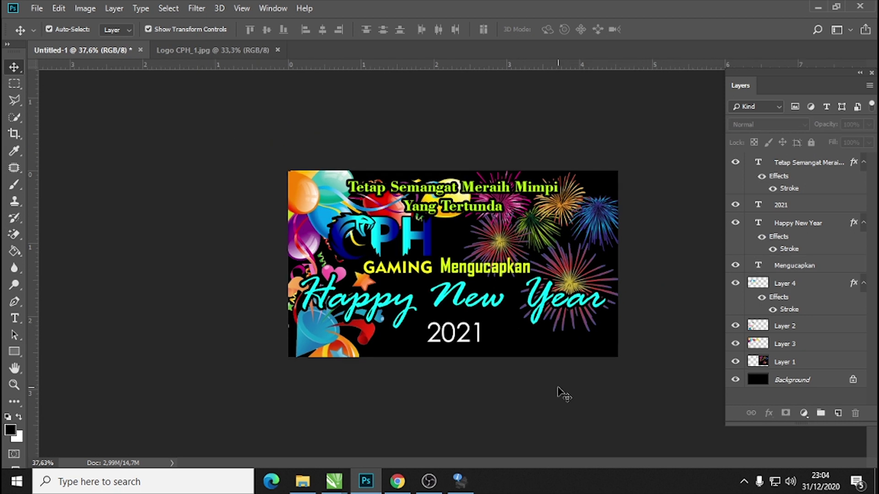
pyautogui.click(517, 319)
pyautogui.click(506, 369)
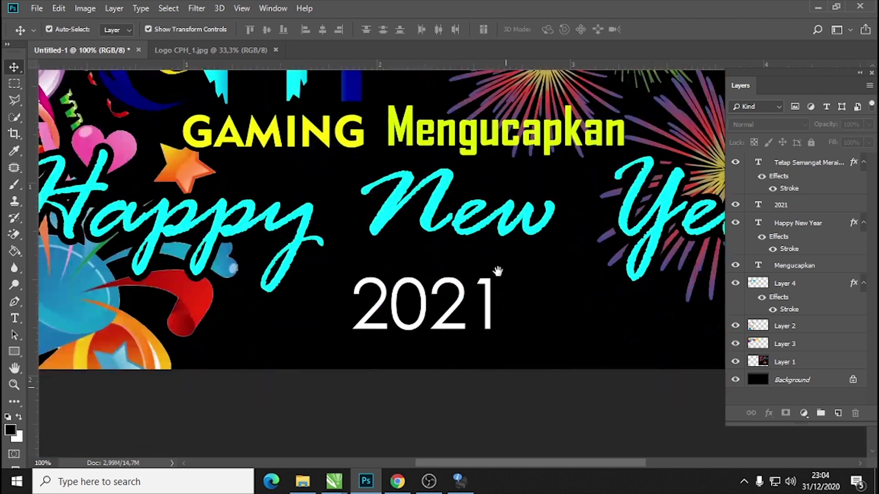
# - Load the All custom shape set and choose the fan ornament shape
pyautogui.rightClick(12, 352)
pyautogui.click(59, 415)
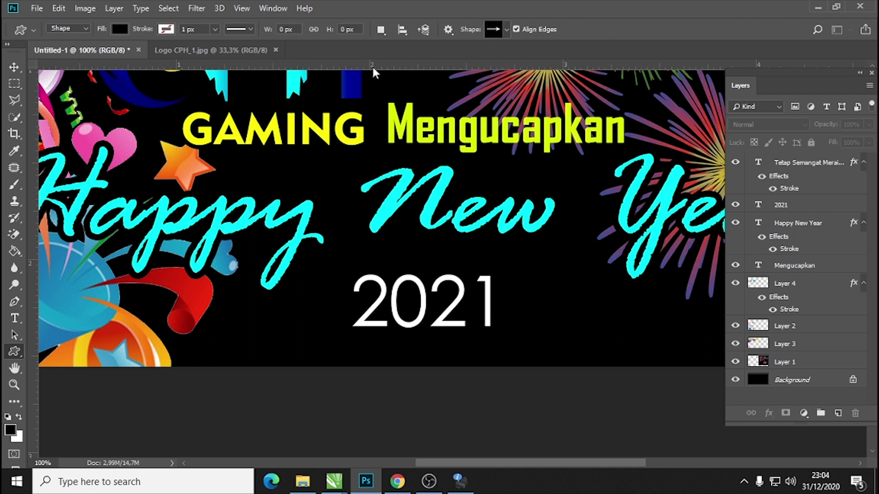
pyautogui.click(506, 30)
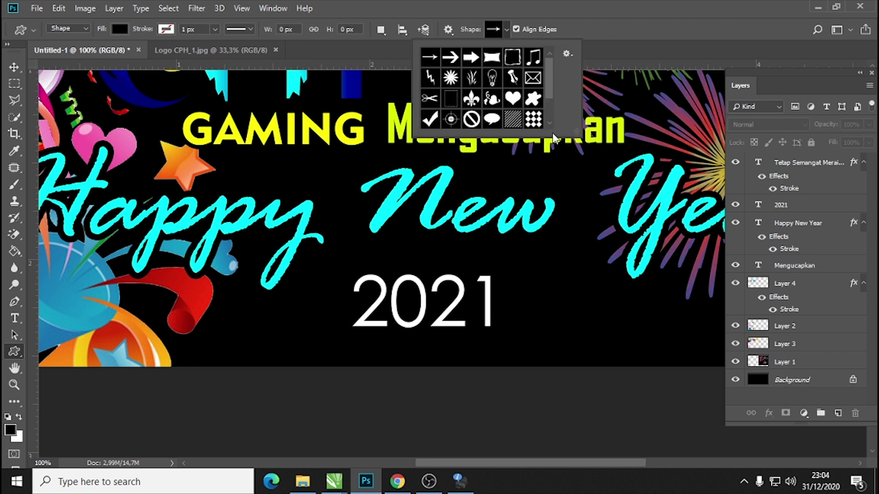
pyautogui.click(567, 55)
pyautogui.click(616, 247)
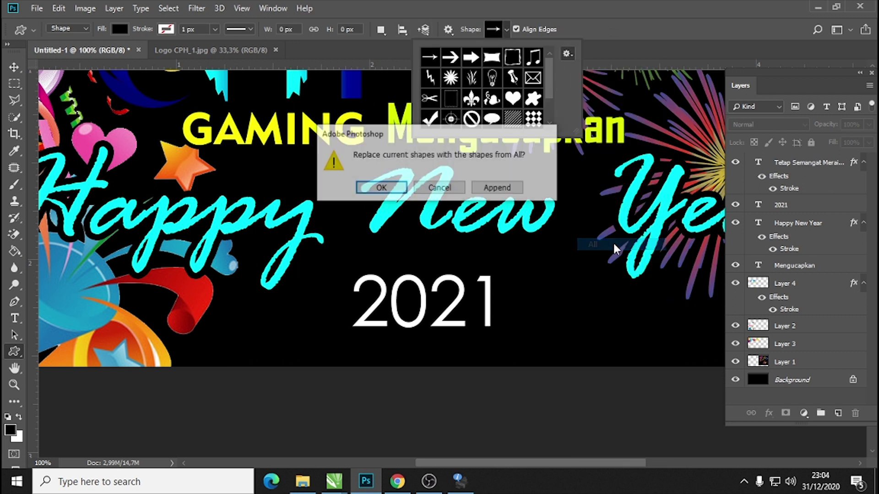
pyautogui.click(381, 188)
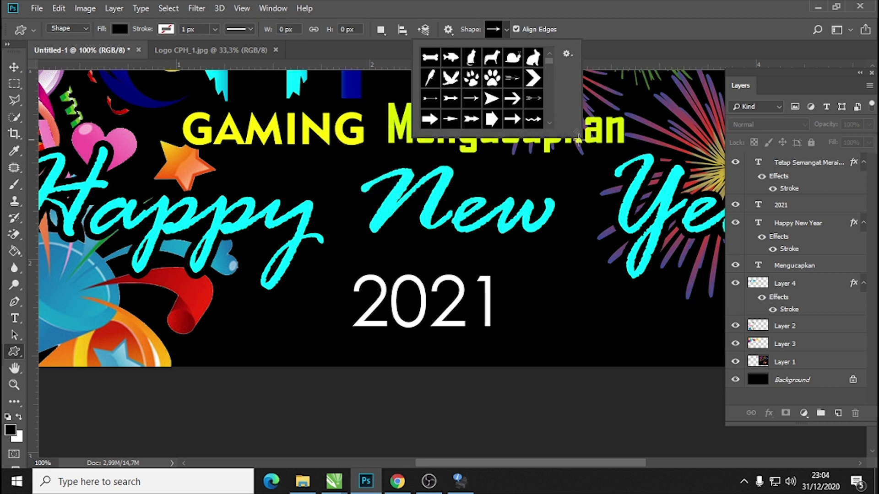
pyautogui.moveTo(576, 133); pyautogui.dragTo(794, 357)
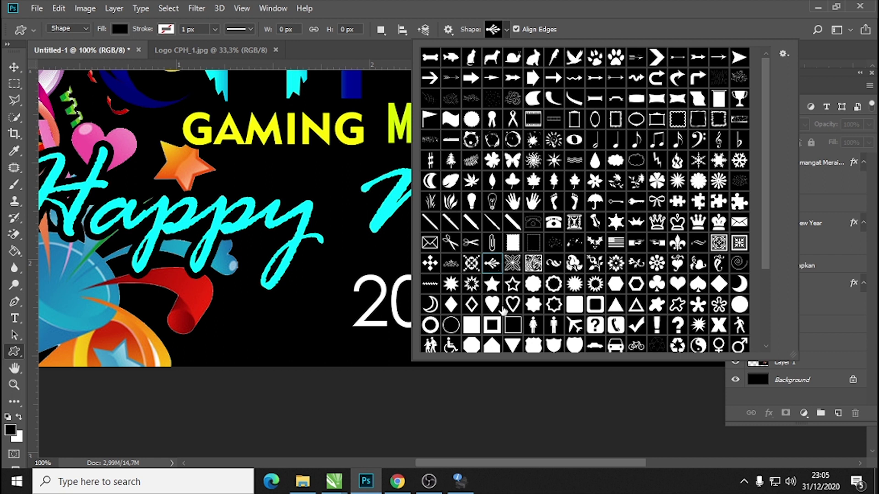
pyautogui.press('Return')
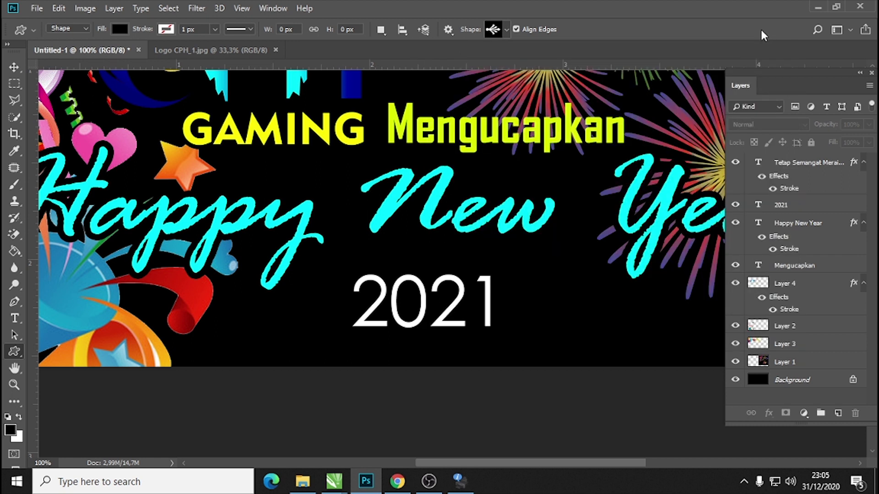
# - Set the shape fill to white and draw the fan ornament right of 2021
pyautogui.click(120, 30)
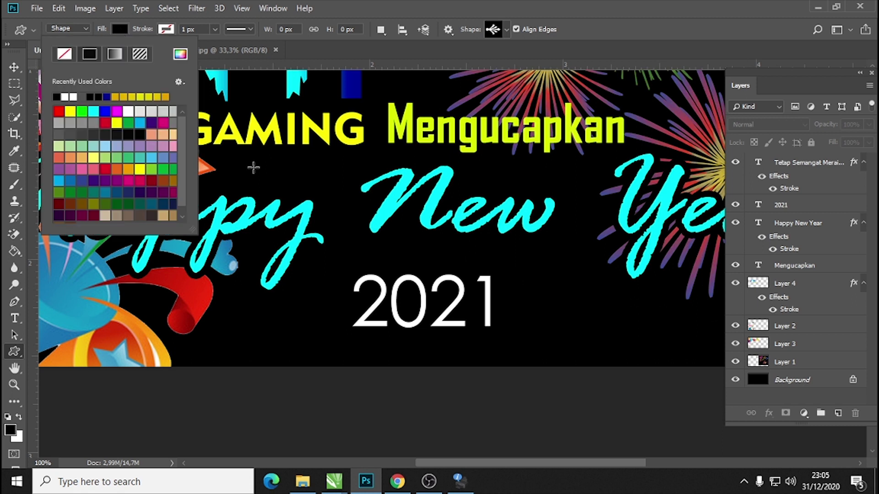
pyautogui.click(67, 97)
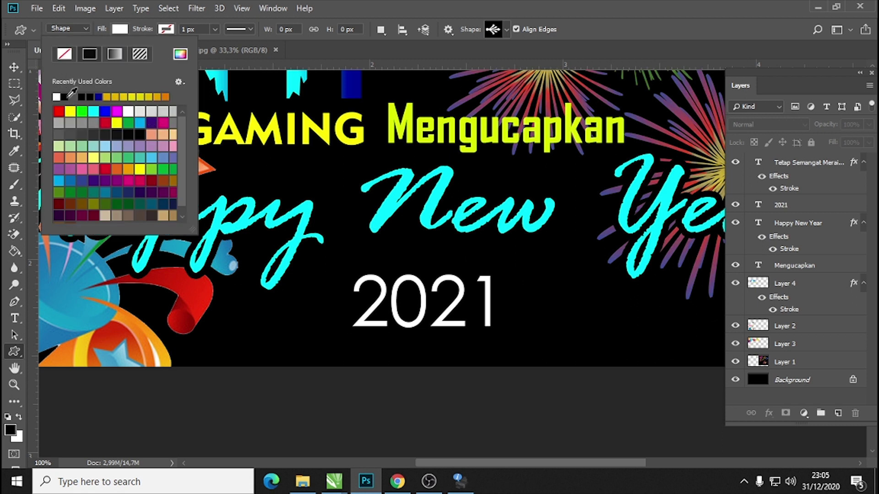
pyautogui.press('Return')
pyautogui.moveTo(546, 323); pyautogui.dragTo(590, 353)
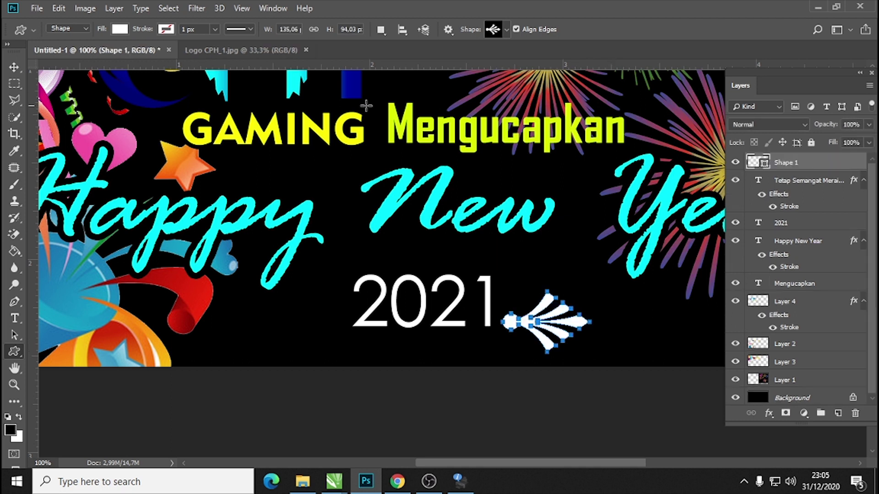
pyautogui.click(14, 67)
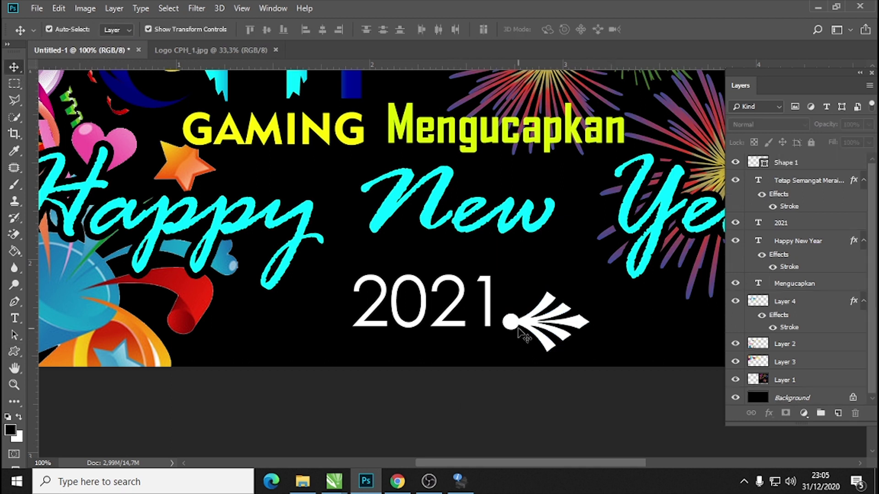
# - Move the fan beside 2021 and place a horizontally flipped copy on its left
pyautogui.moveTo(514, 328); pyautogui.dragTo(526, 307)
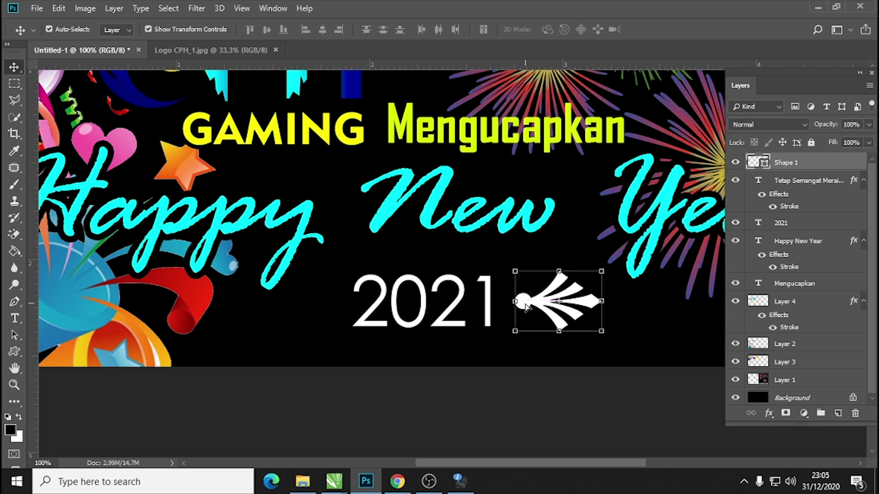
pyautogui.click(490, 421)
pyautogui.moveTo(534, 310); pyautogui.dragTo(261, 303)
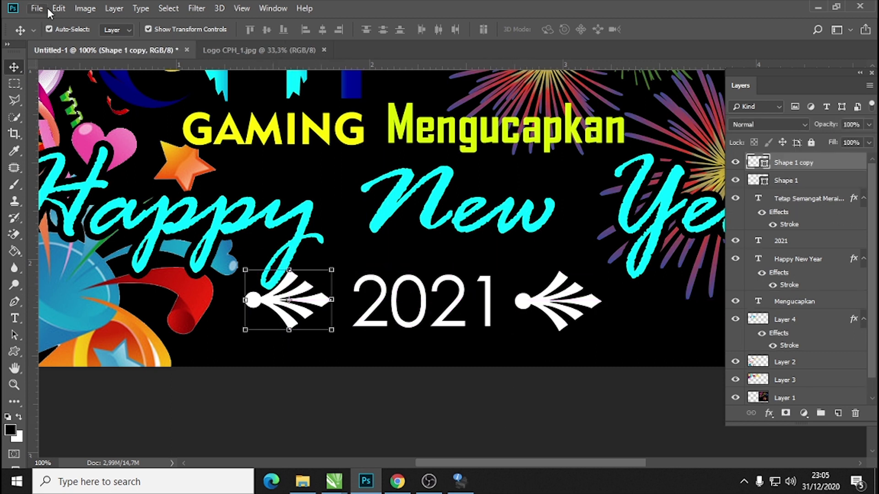
pyautogui.click(58, 8)
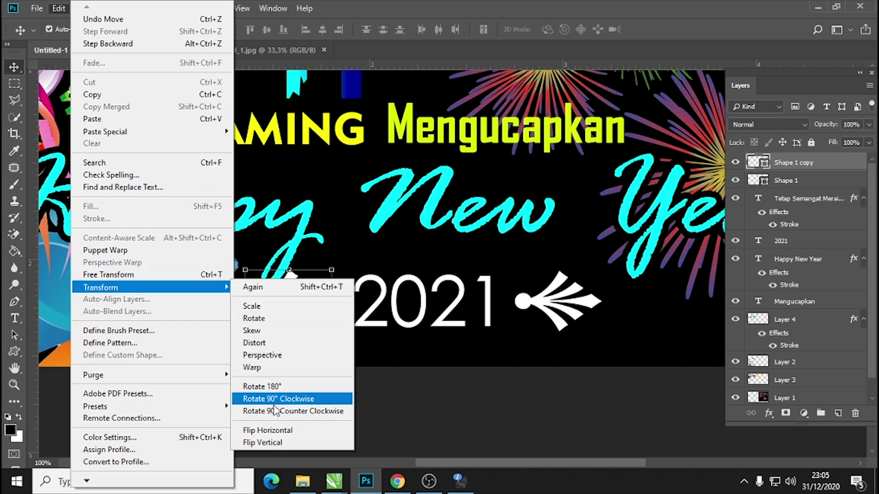
pyautogui.click(283, 428)
pyautogui.click(325, 420)
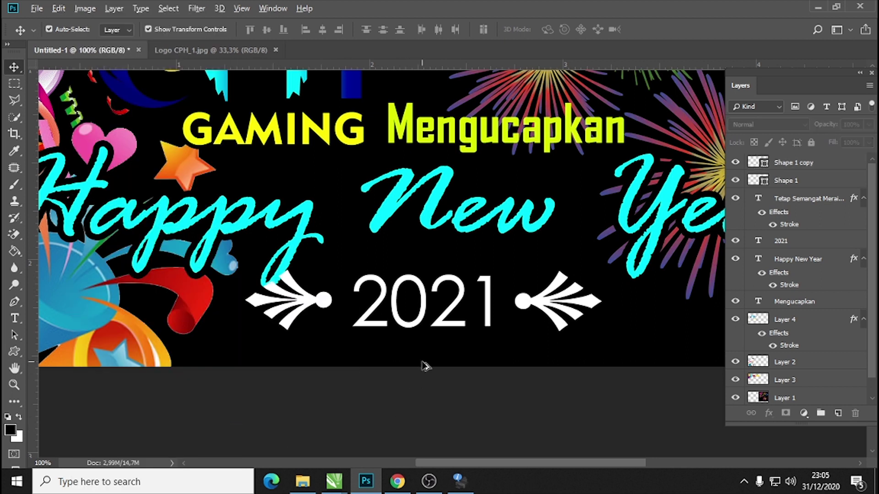
# - Scale both fan ornaments together to about 77%
pyautogui.hotkey('ctrl', '0')
pyautogui.click(379, 393)
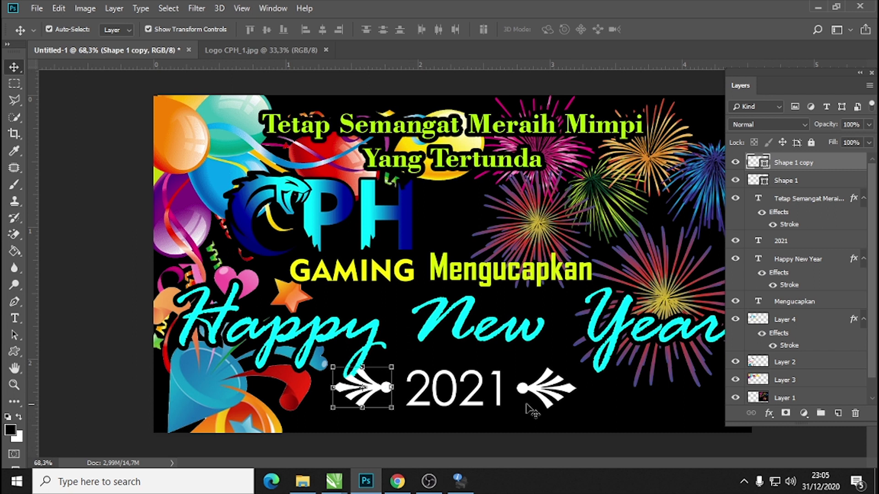
pyautogui.keyDown('shift'); pyautogui.click(539, 394); pyautogui.keyUp('shift')
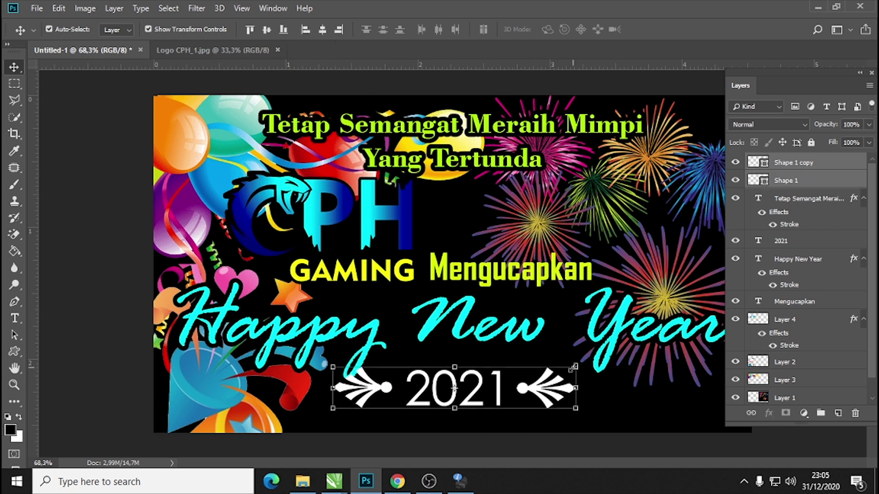
pyautogui.moveTo(574, 368); pyautogui.dragTo(549, 373)
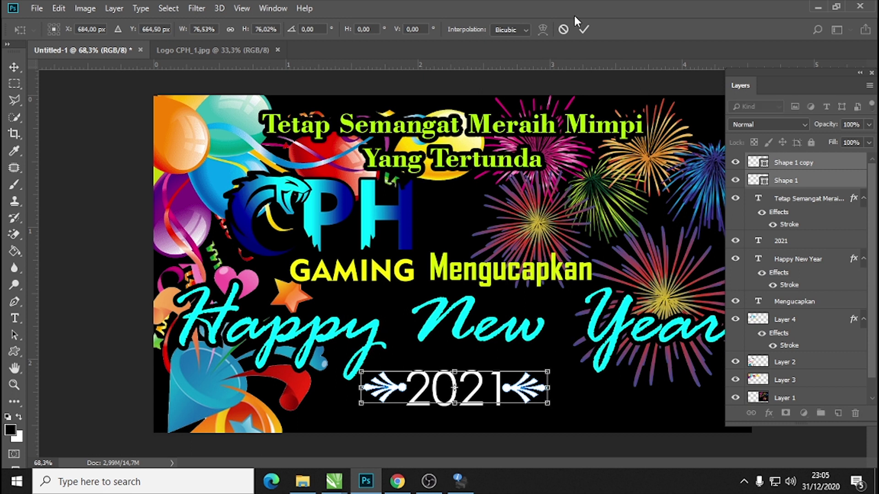
pyautogui.click(583, 30)
pyautogui.click(507, 446)
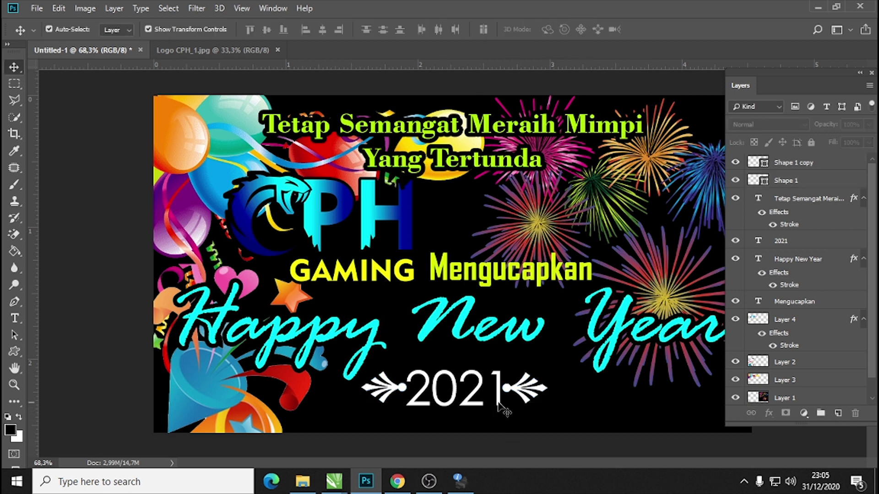
pyautogui.scroll(3, 405, 390)
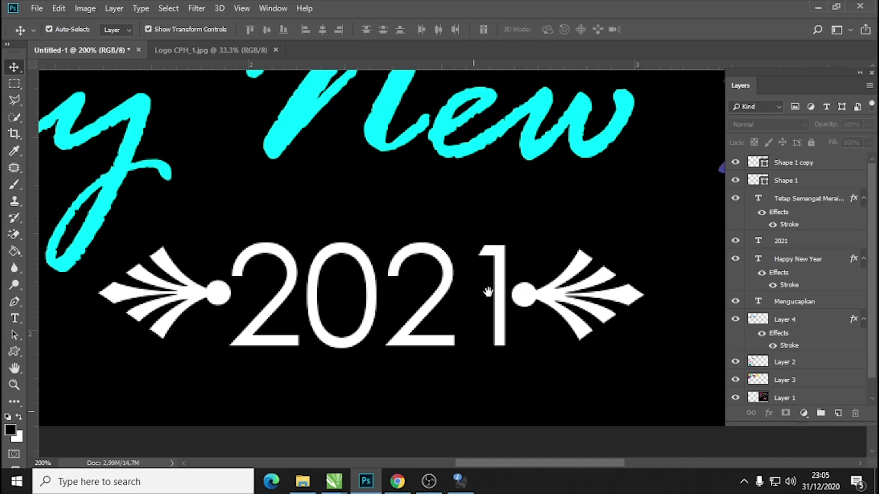
# - Spread the ornaments apart and nudge 2021 and both ornaments slightly down
pyautogui.moveTo(219, 292); pyautogui.dragTo(209, 293)
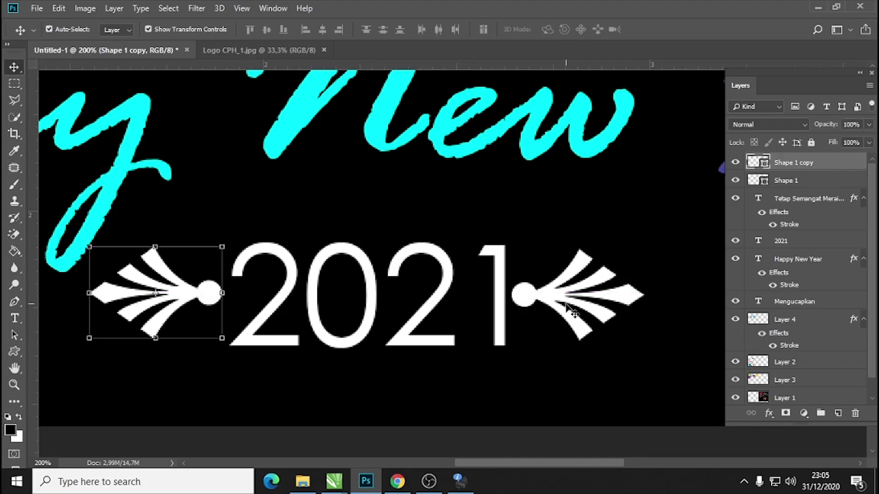
pyautogui.moveTo(530, 302); pyautogui.dragTo(543, 298)
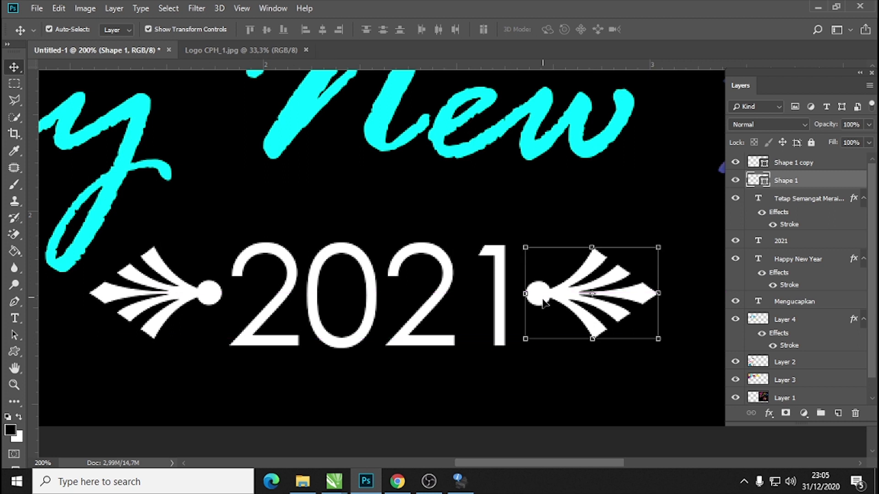
pyautogui.keyDown('alt'); pyautogui.scroll(-3, 540, 353); pyautogui.keyUp('alt')
pyautogui.keyDown('alt'); pyautogui.scroll(-2, 508, 399); pyautogui.keyUp('alt')
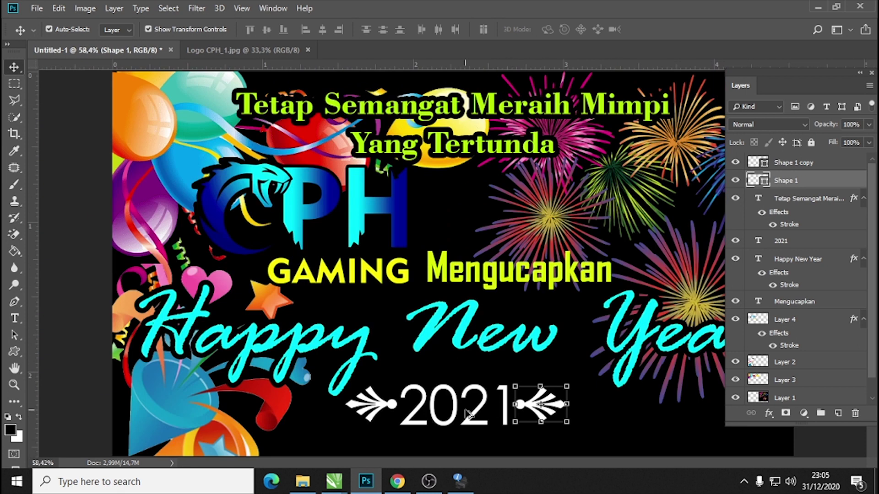
pyautogui.keyDown('alt'); pyautogui.scroll(-2, 508, 399); pyautogui.keyUp('alt')
pyautogui.click(410, 366)
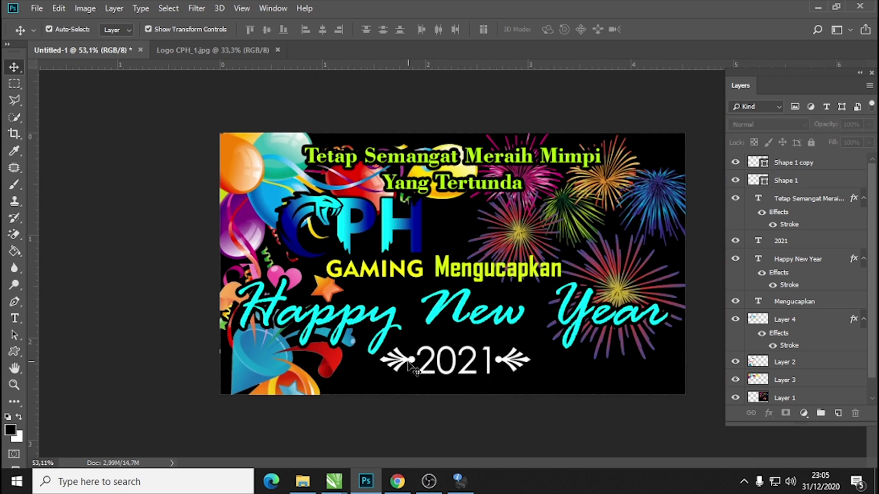
pyautogui.keyDown('shift'); pyautogui.click(473, 366); pyautogui.keyUp('shift')
pyautogui.keyDown('shift'); pyautogui.click(520, 363); pyautogui.keyUp('shift')
pyautogui.press('Down')
pyautogui.press('Down')
pyautogui.press('Down')
pyautogui.press('Down')
pyautogui.press('Down')
pyautogui.press('Down')
pyautogui.press('Down')
pyautogui.press('Down')
pyautogui.press('Down')
pyautogui.press('Down')
pyautogui.press('Down')
pyautogui.press('Down')
pyautogui.press('Down')
pyautogui.press('Down')
pyautogui.press('Down')
pyautogui.press('Down')
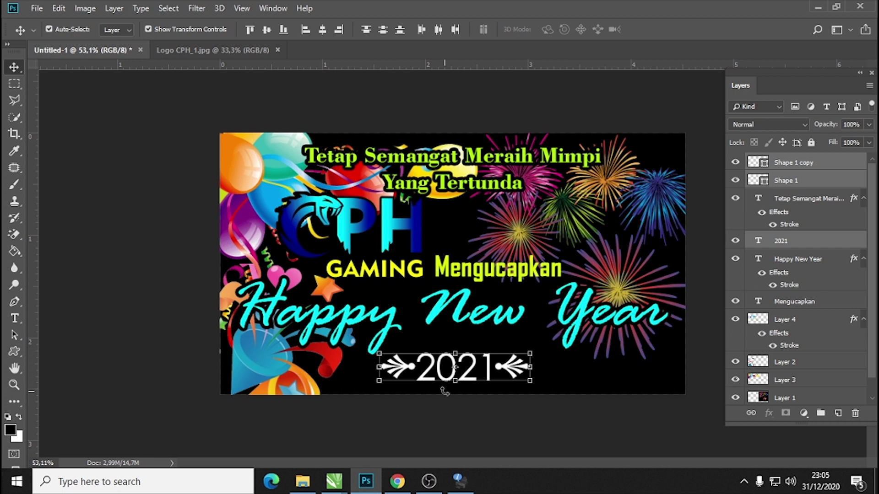
pyautogui.click(422, 440)
# - Scale both ornaments to about 83% and space them evenly beside 2021
pyautogui.scroll(-3, 444, 375)
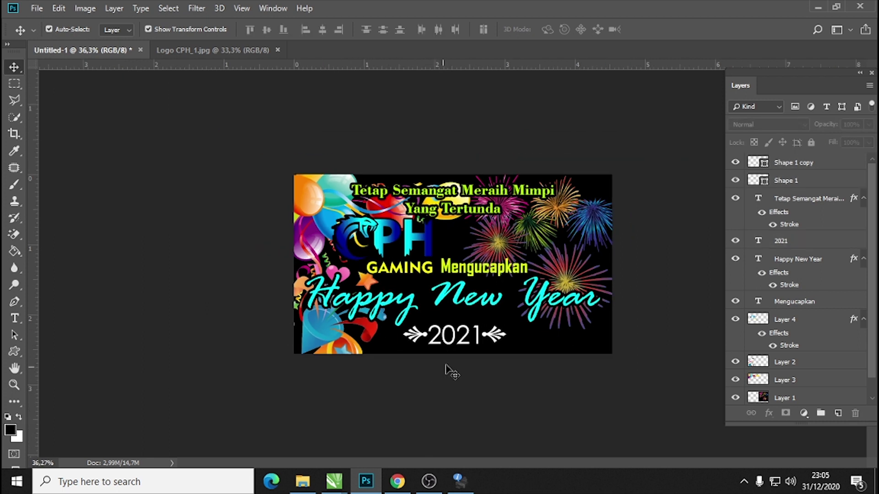
pyautogui.scroll(3, 451, 362)
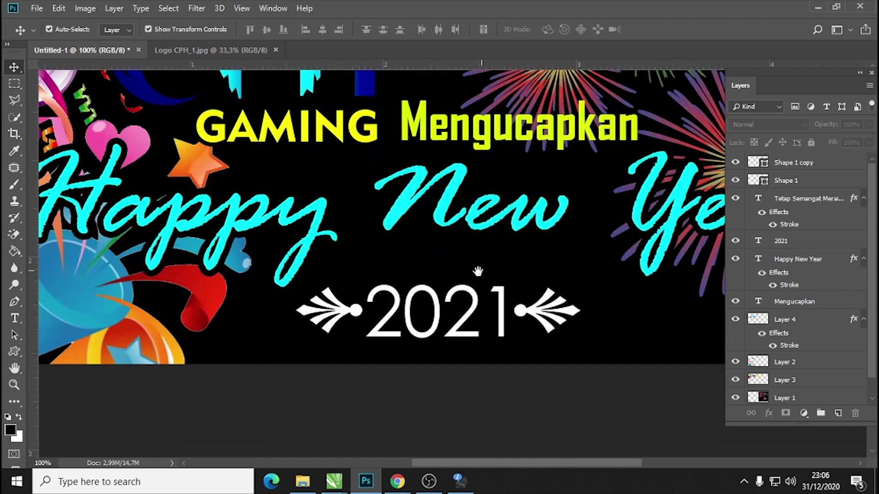
pyautogui.click(344, 316)
pyautogui.keyDown('shift'); pyautogui.click(527, 313); pyautogui.keyUp('shift')
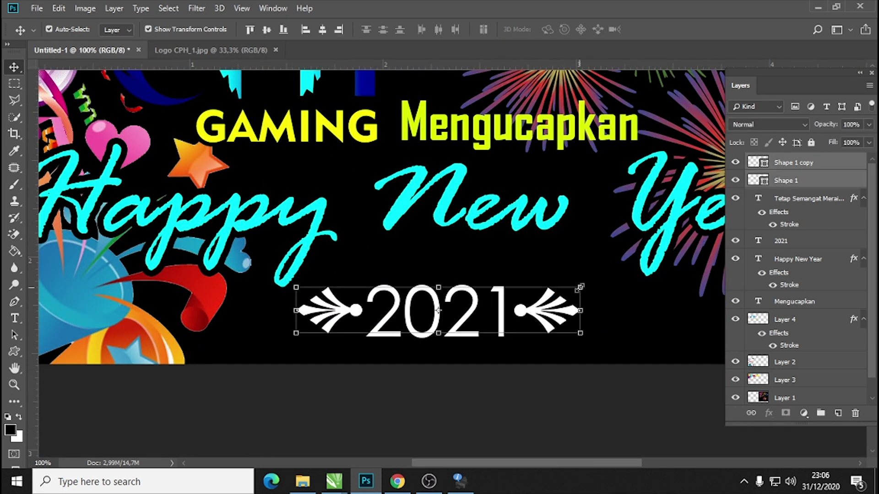
pyautogui.moveTo(580, 287); pyautogui.dragTo(556, 291)
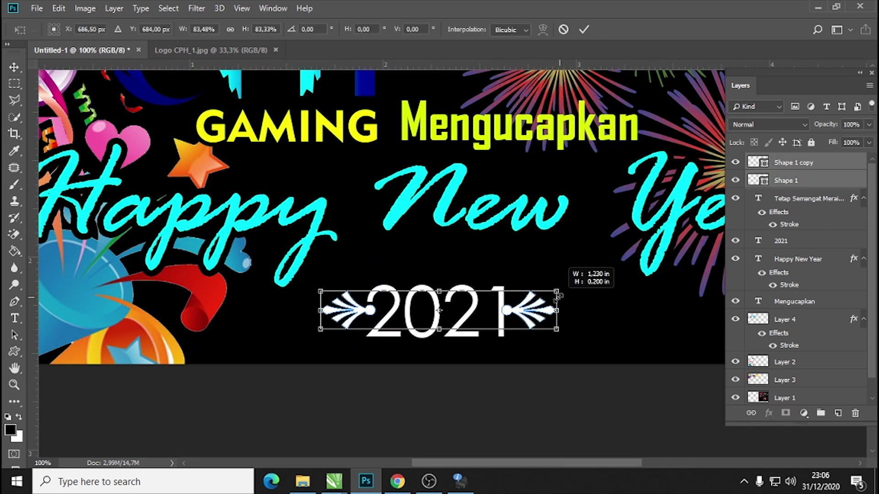
pyautogui.click(584, 30)
pyautogui.moveTo(515, 312); pyautogui.dragTo(543, 318)
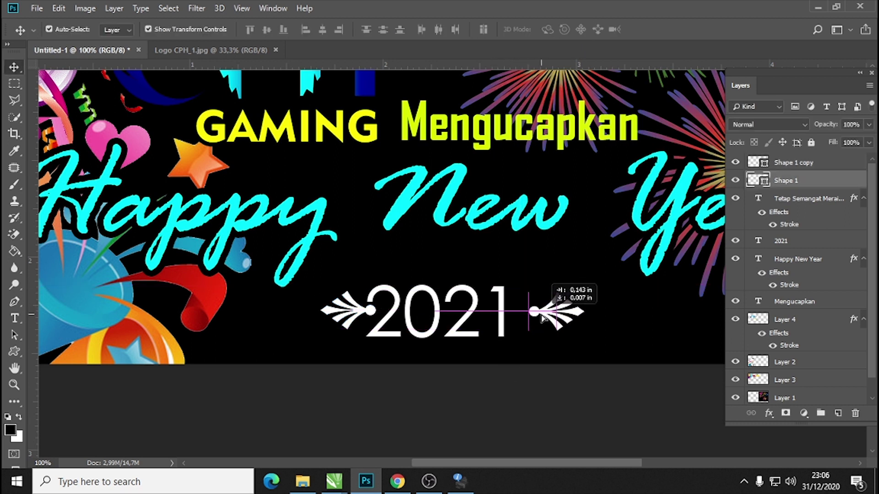
pyautogui.moveTo(366, 315); pyautogui.dragTo(340, 314)
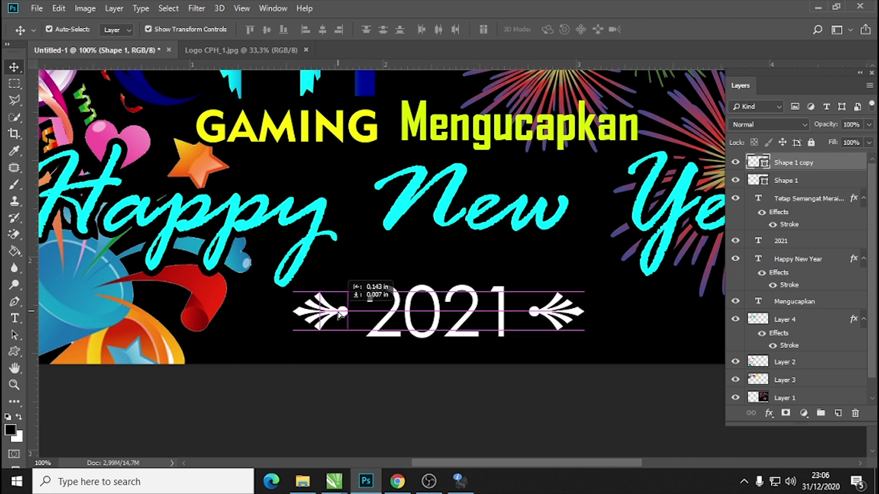
pyautogui.click(373, 387)
pyautogui.scroll(-5, 472, 343)
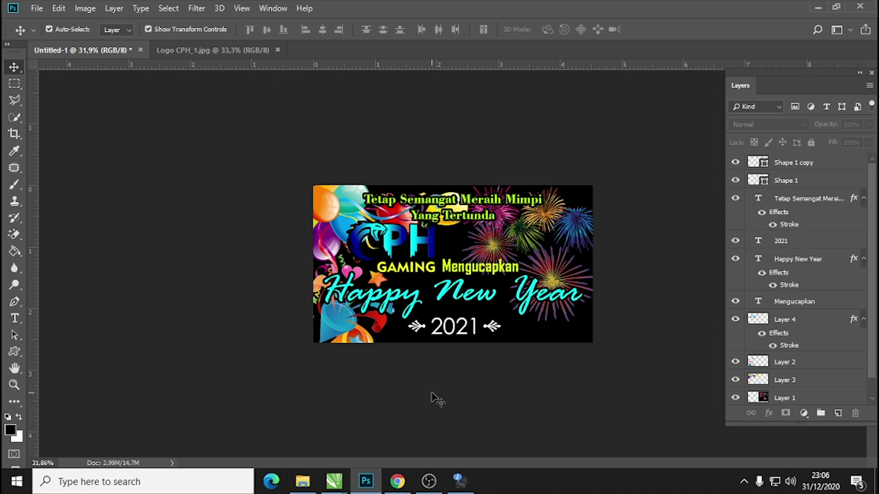
# - Hide the panels and zoom in to preview the banner, then open Save As
pyautogui.press('Tab')
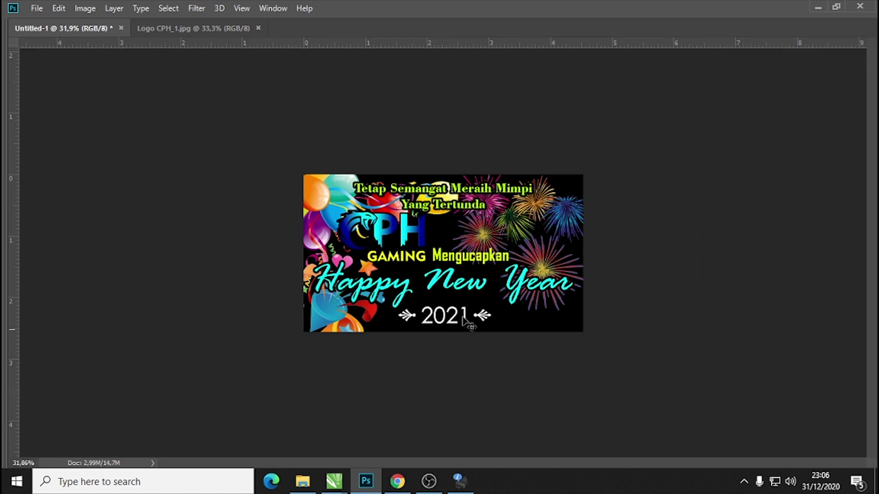
pyautogui.click(534, 217)
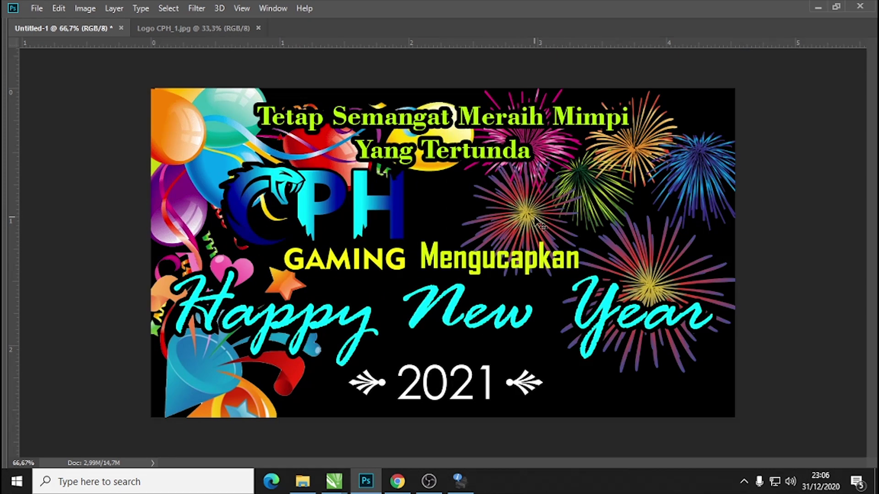
pyautogui.click(540, 225)
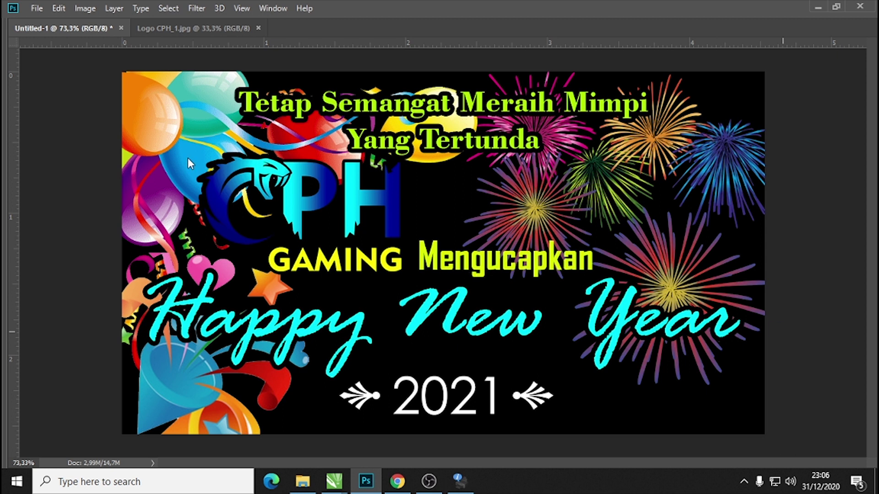
pyautogui.hotkey('ctrl', 's')
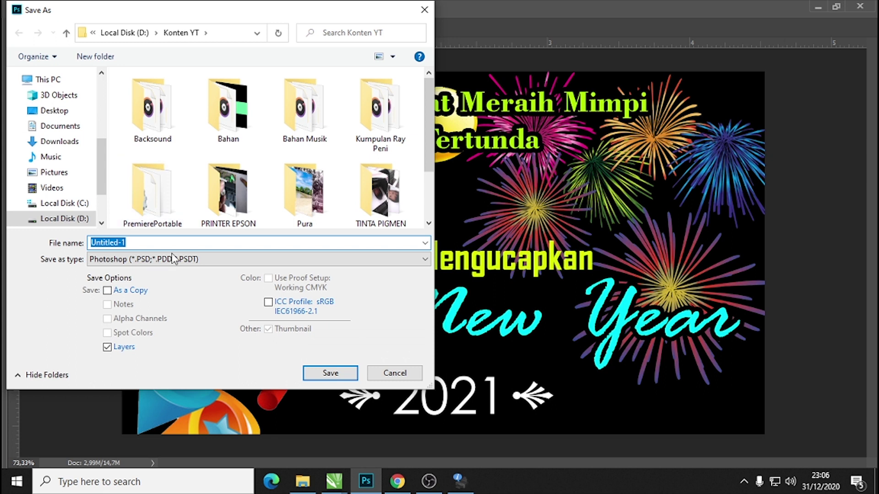
# - Save as JPEG named 'Ucapan 2021' and accept Maximum quality 12
pyautogui.click(173, 259)
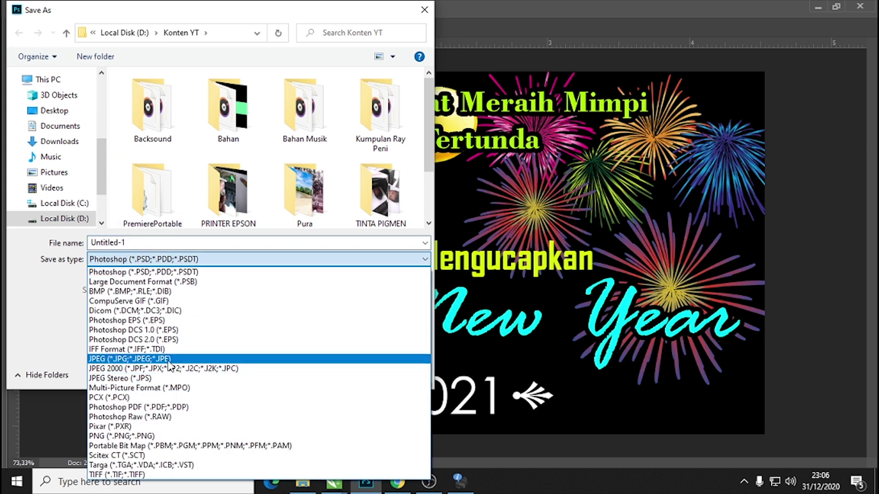
pyautogui.click(138, 359)
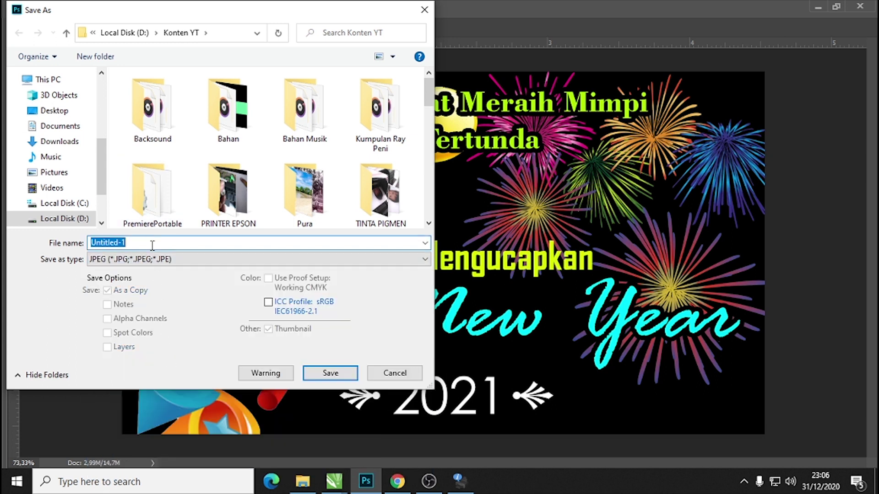
pyautogui.write('Ucapan 2021')
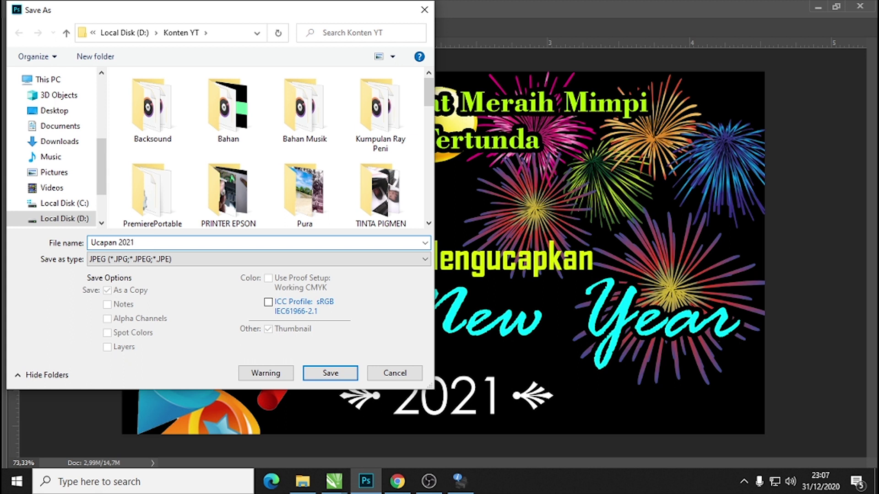
pyautogui.press('Return')
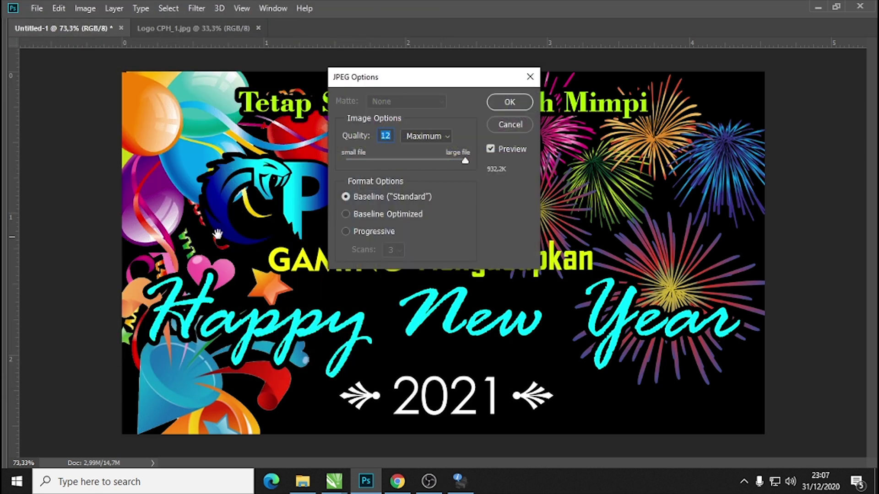
pyautogui.click(524, 102)
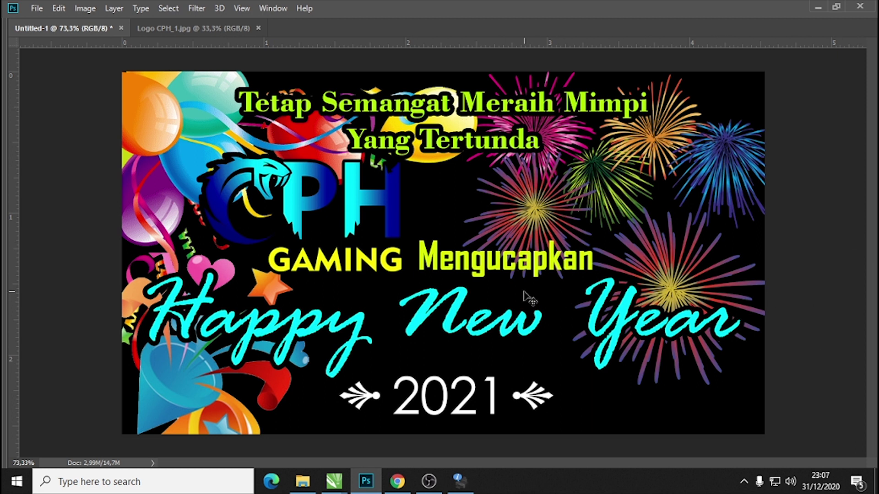
pyautogui.scroll(-3, 530, 299)
pyautogui.scroll(-2, 530, 298)
pyautogui.scroll(-1, 529, 298)
pyautogui.scroll(-2, 528, 296)
pyautogui.scroll(-1, 528, 297)
pyautogui.scroll(-1, 527, 295)
pyautogui.scroll(3, 503, 262)
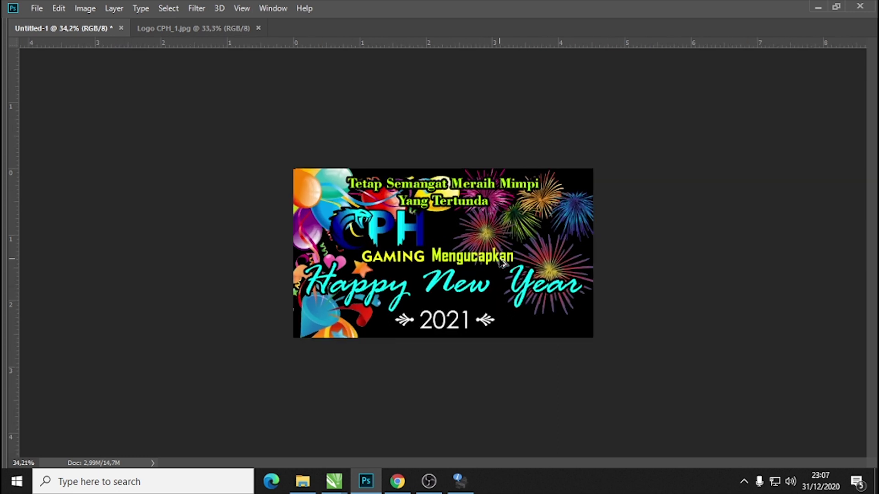
pyautogui.scroll(1, 502, 262)
pyautogui.scroll(1, 502, 262)
pyautogui.scroll(1, 502, 262)
pyautogui.scroll(2, 502, 262)
pyautogui.scroll(-1, 502, 262)
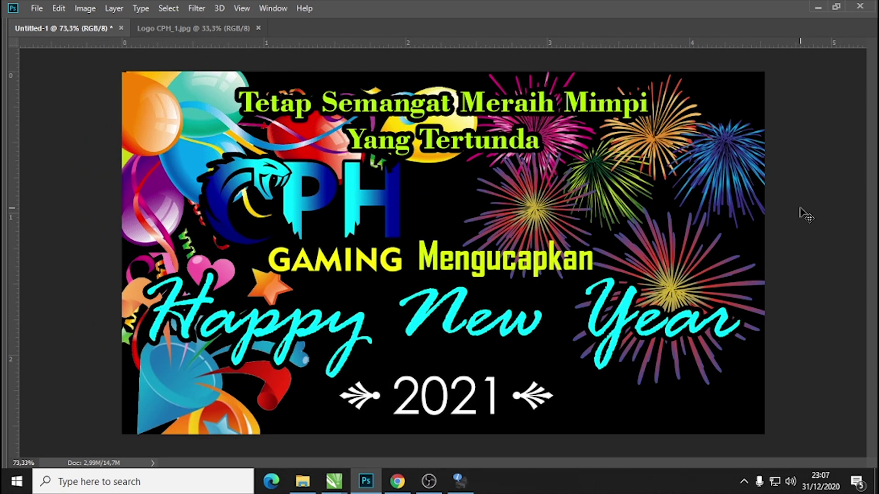